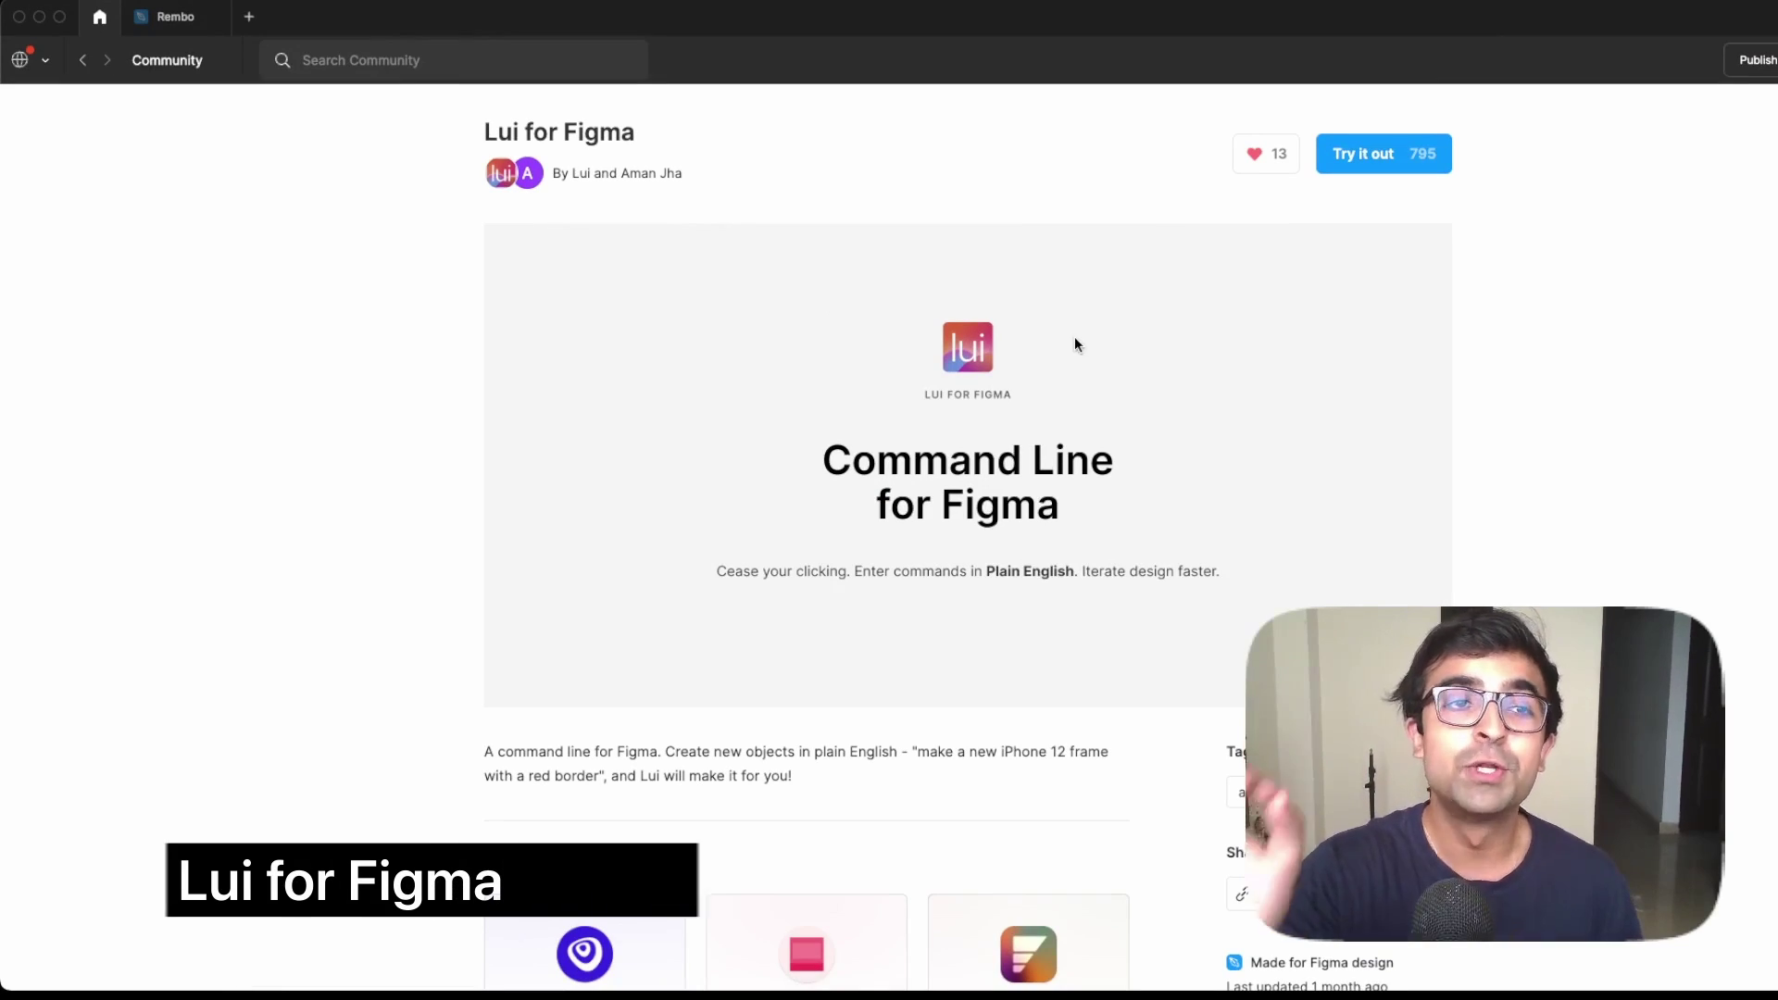
In the Rembo file, find and run the Lui for Figma plugin.
left_click(197, 20)
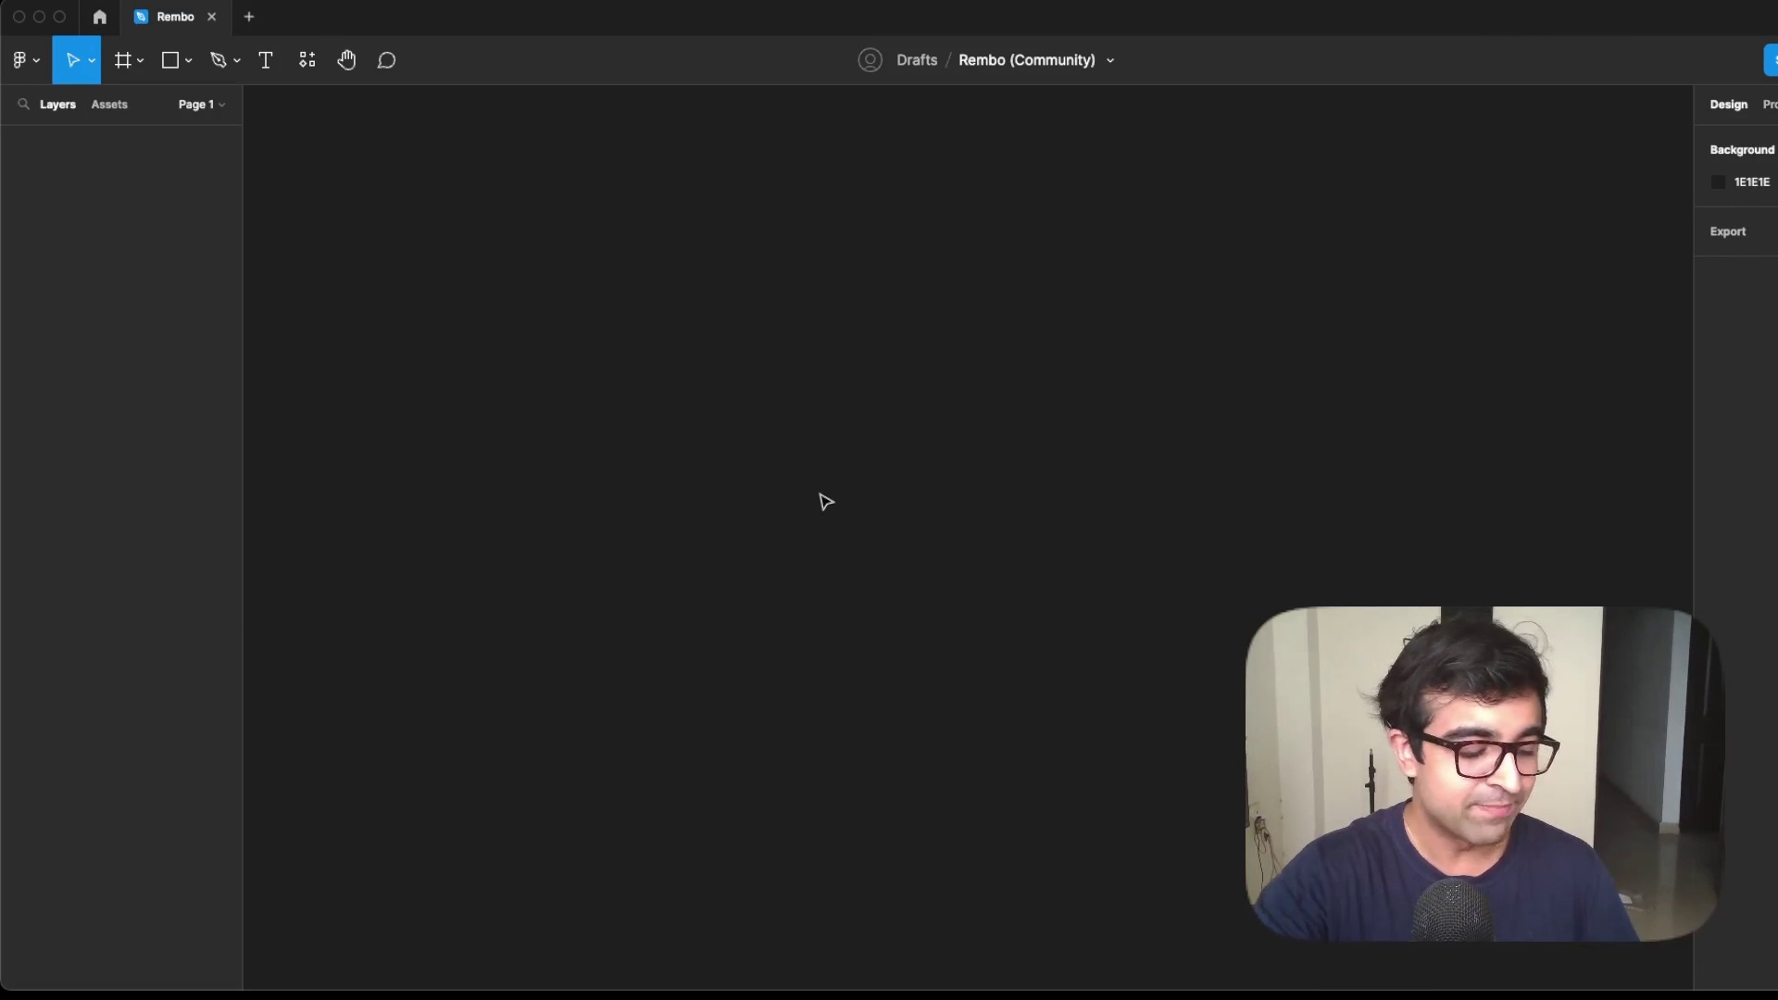
key("shift+i")
type("lui")
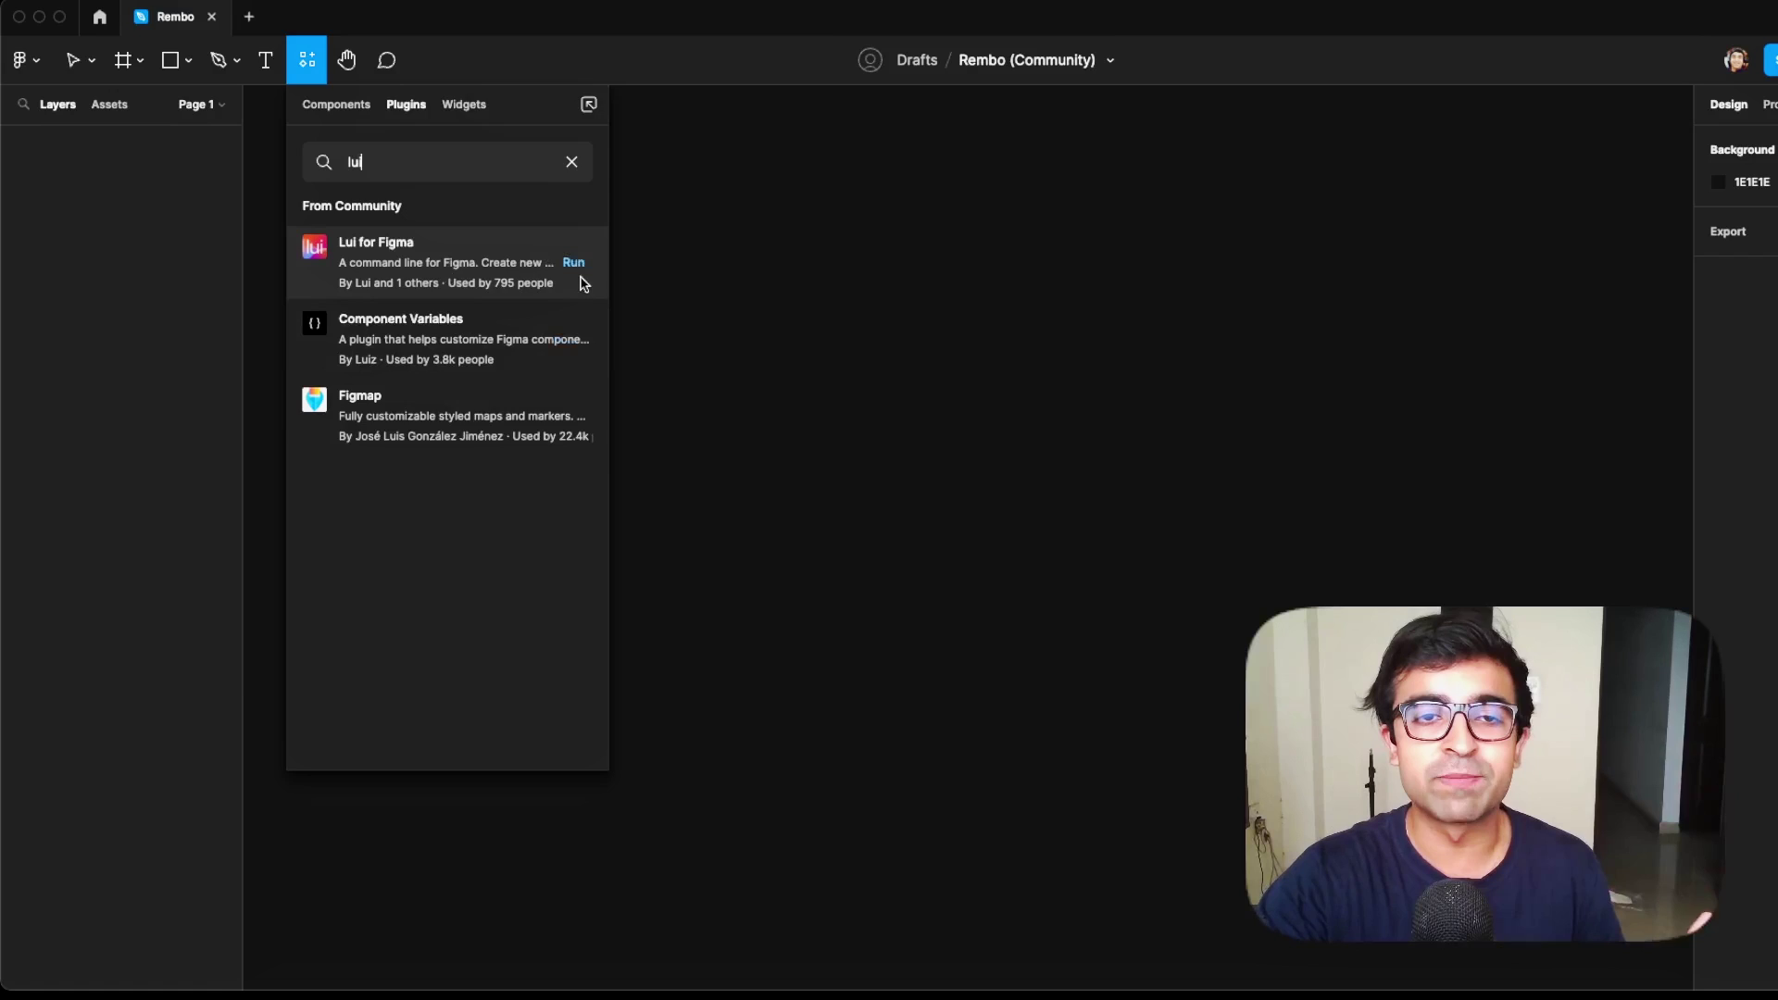
left_click(575, 264)
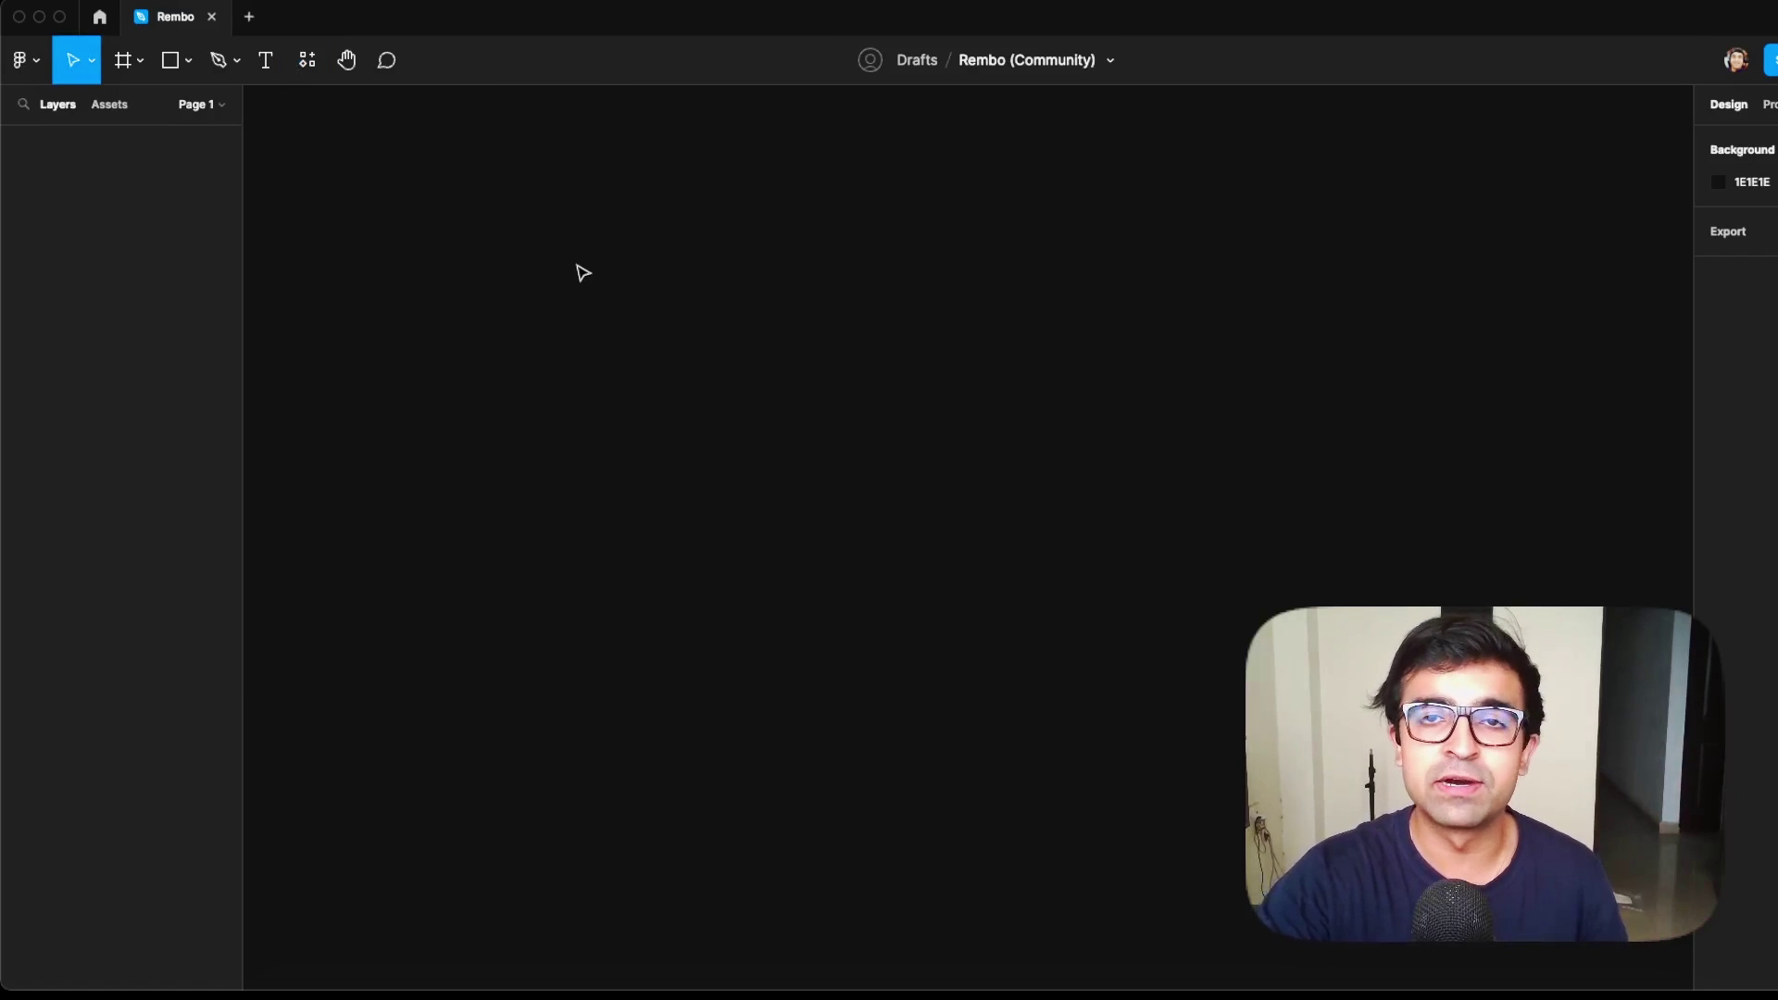
Move the Lui window aside and submit the prompt 'Navigation bar'.
left_click_drag(1095, 349, 1139, 349)
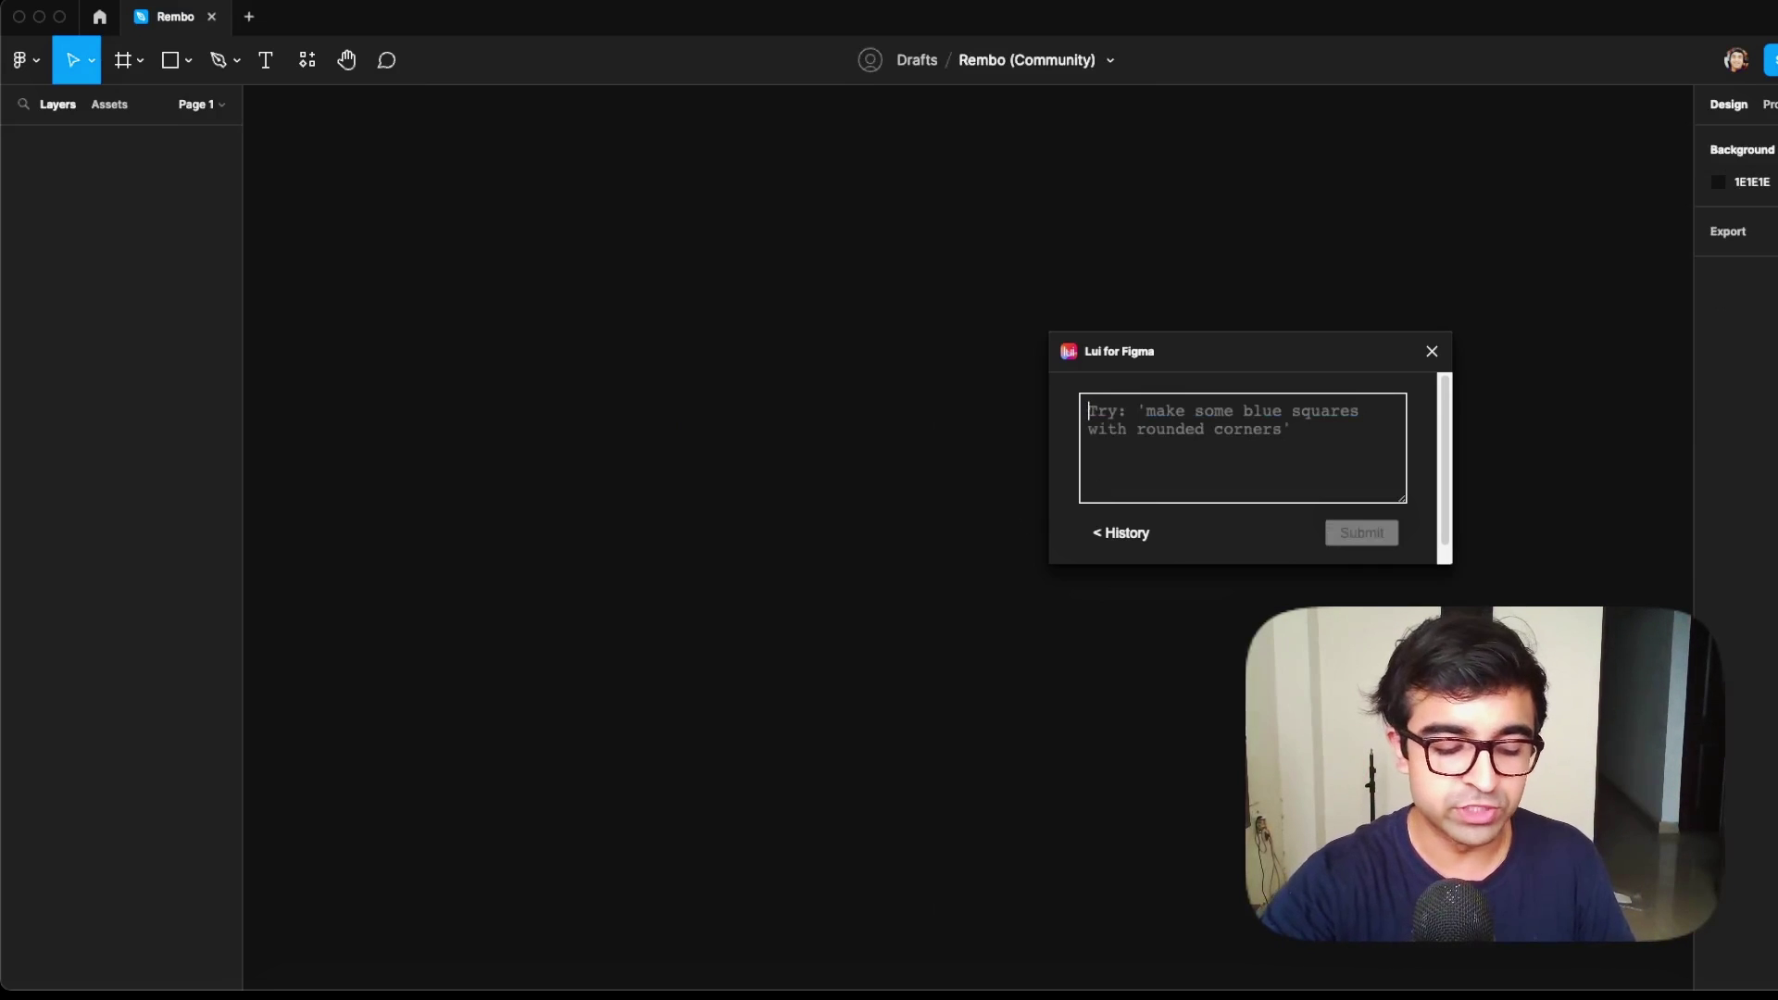
type("Navigat")
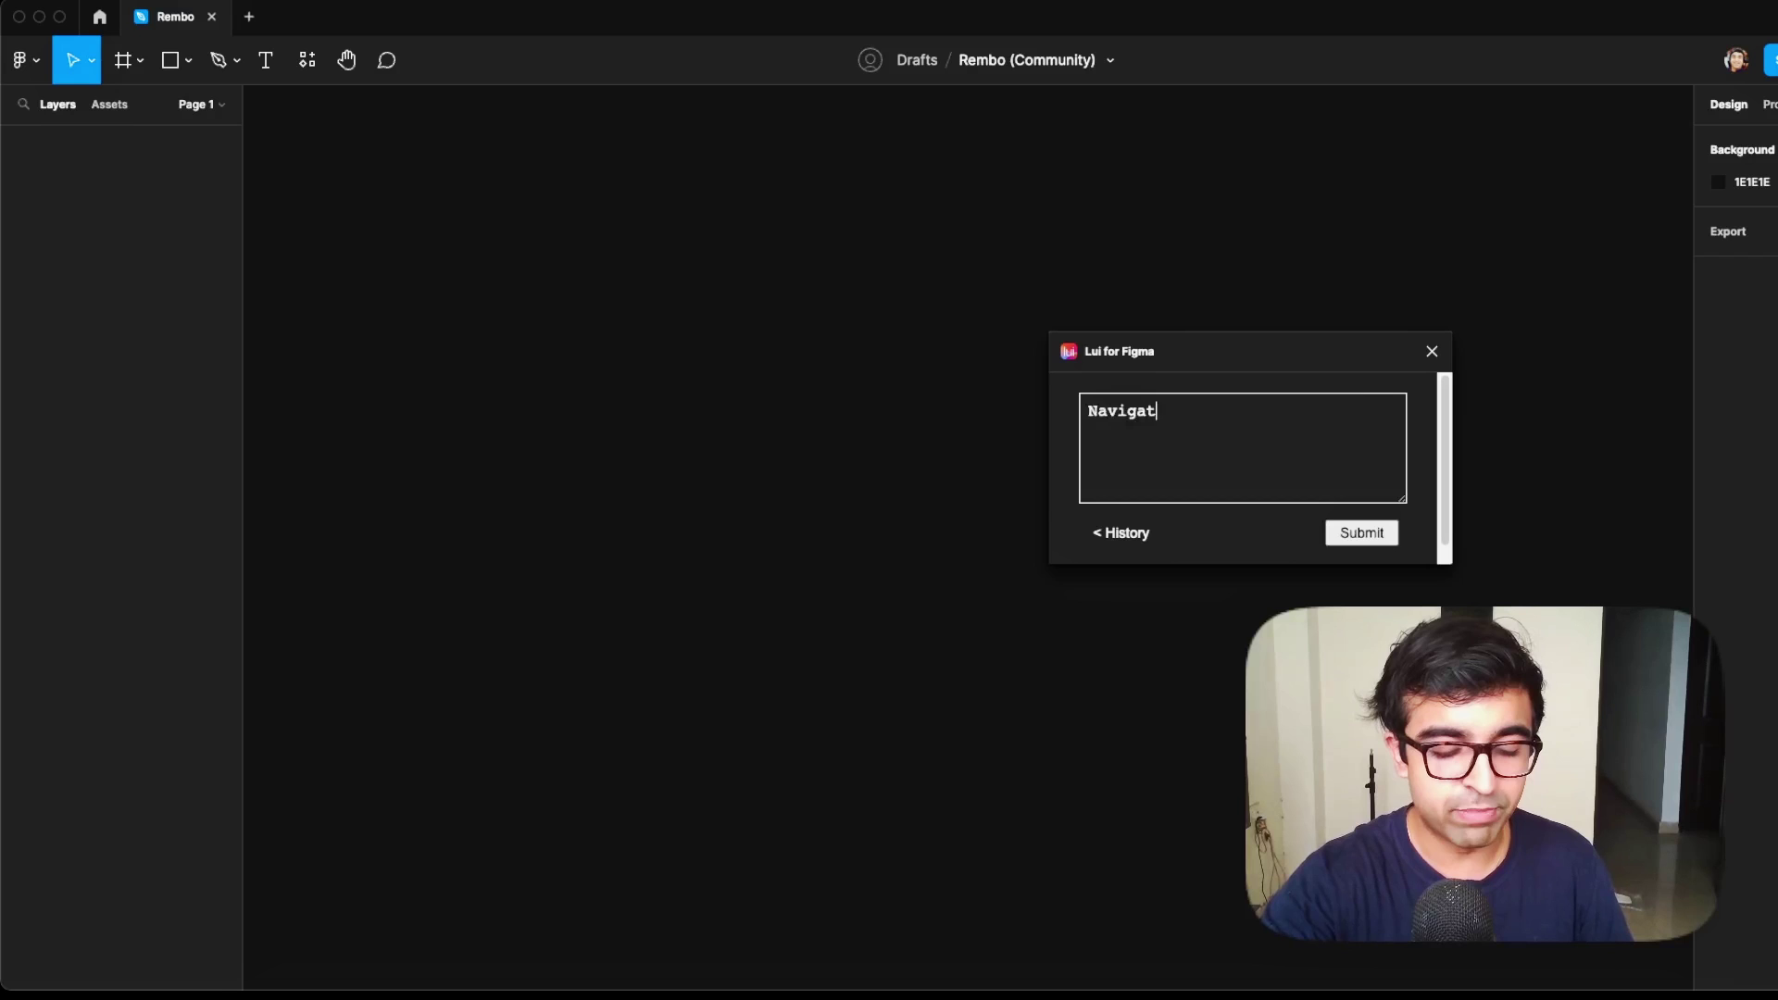
type("ion bar")
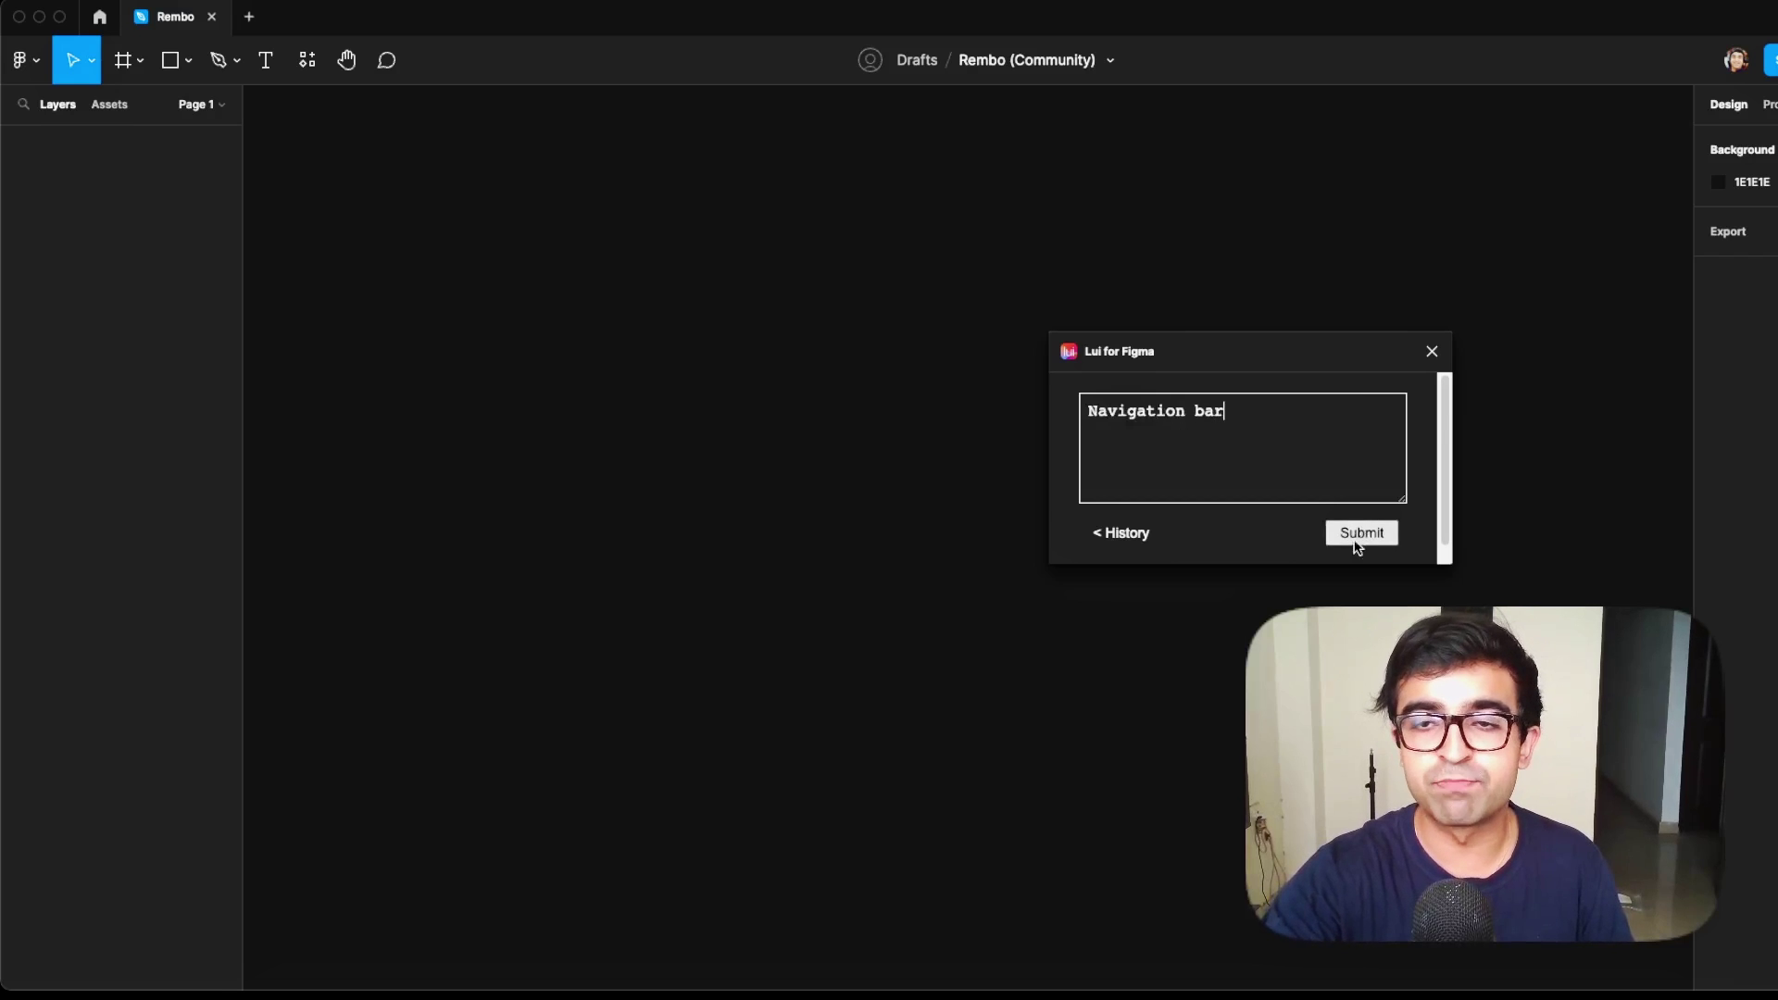
left_click(1387, 533)
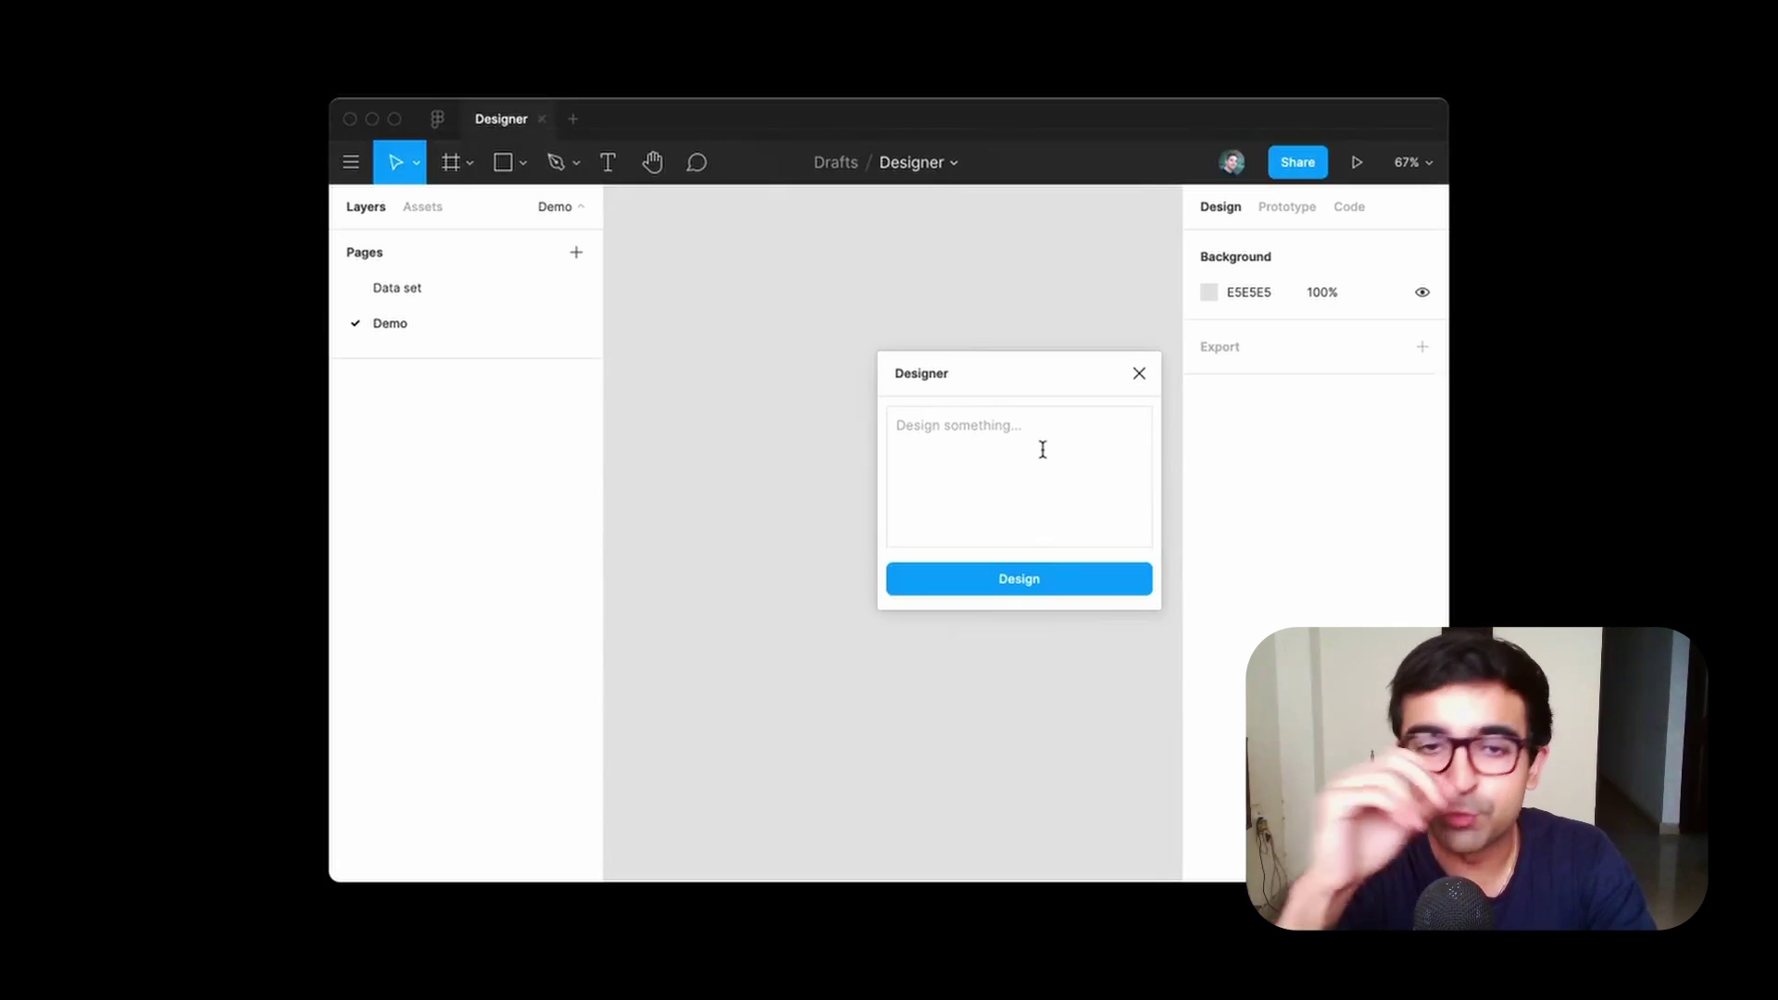
Describe an app with a camera-icon navigation bar to Designer, then view the App frame's prototype settings.
left_click(1040, 448)
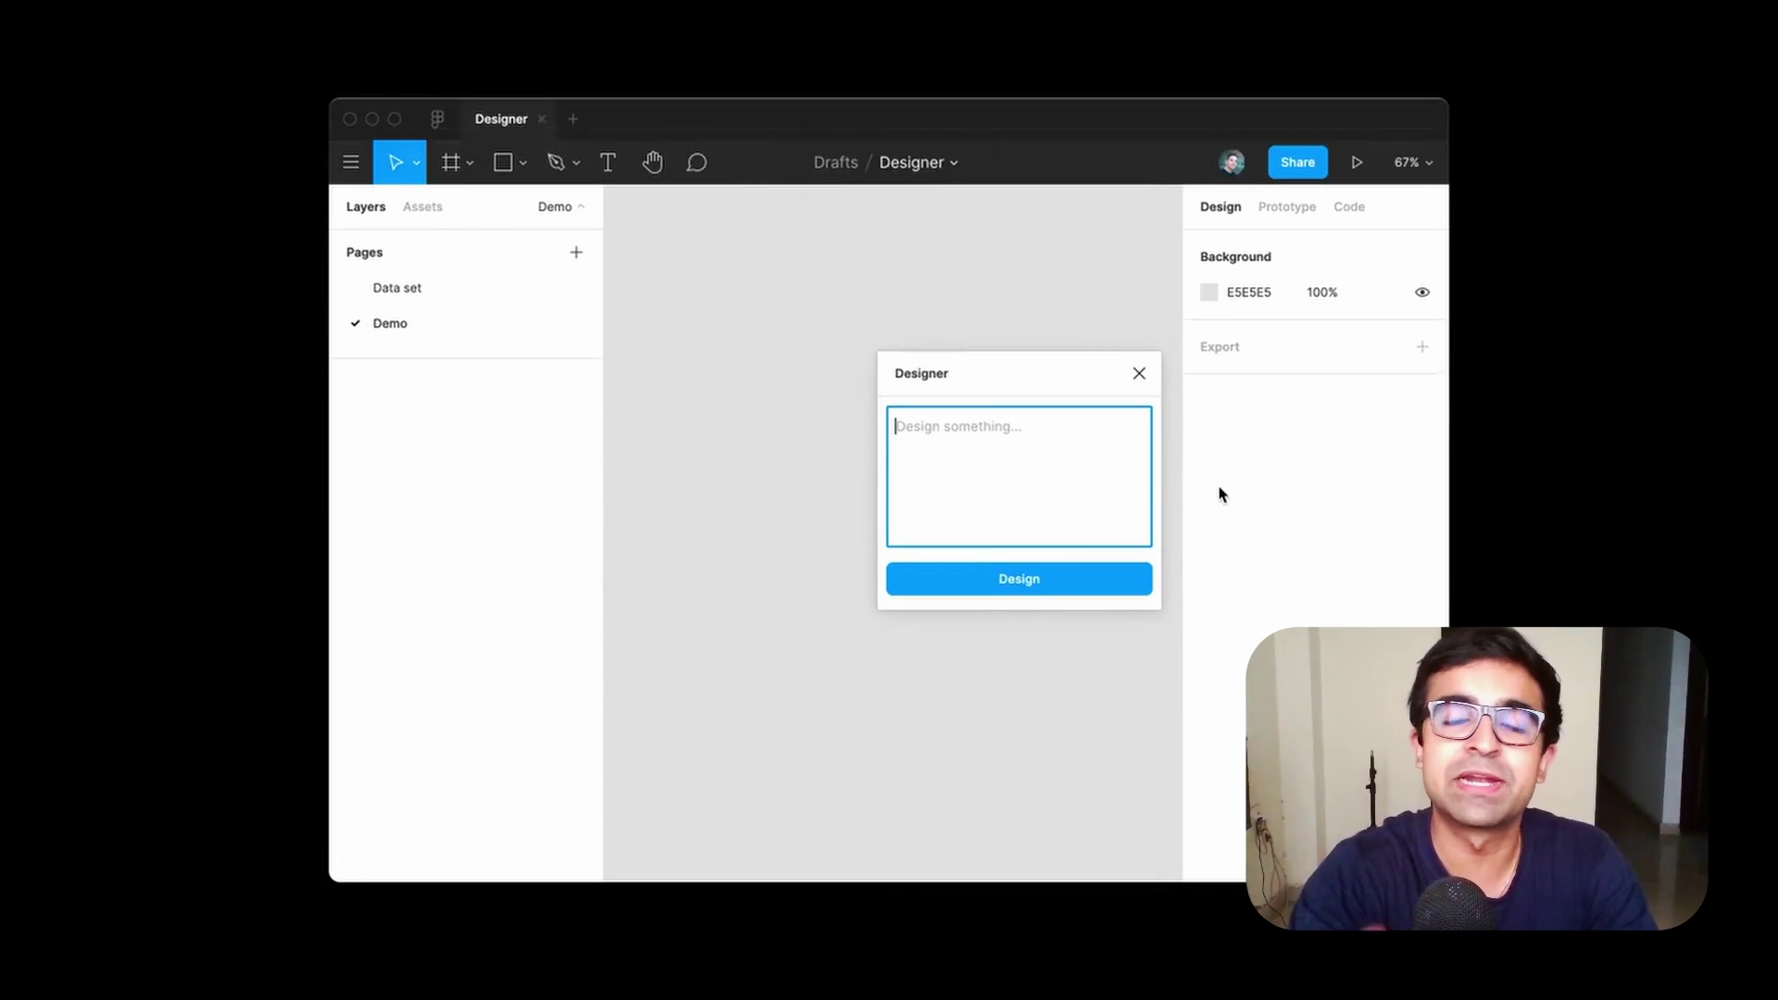
type("an app")
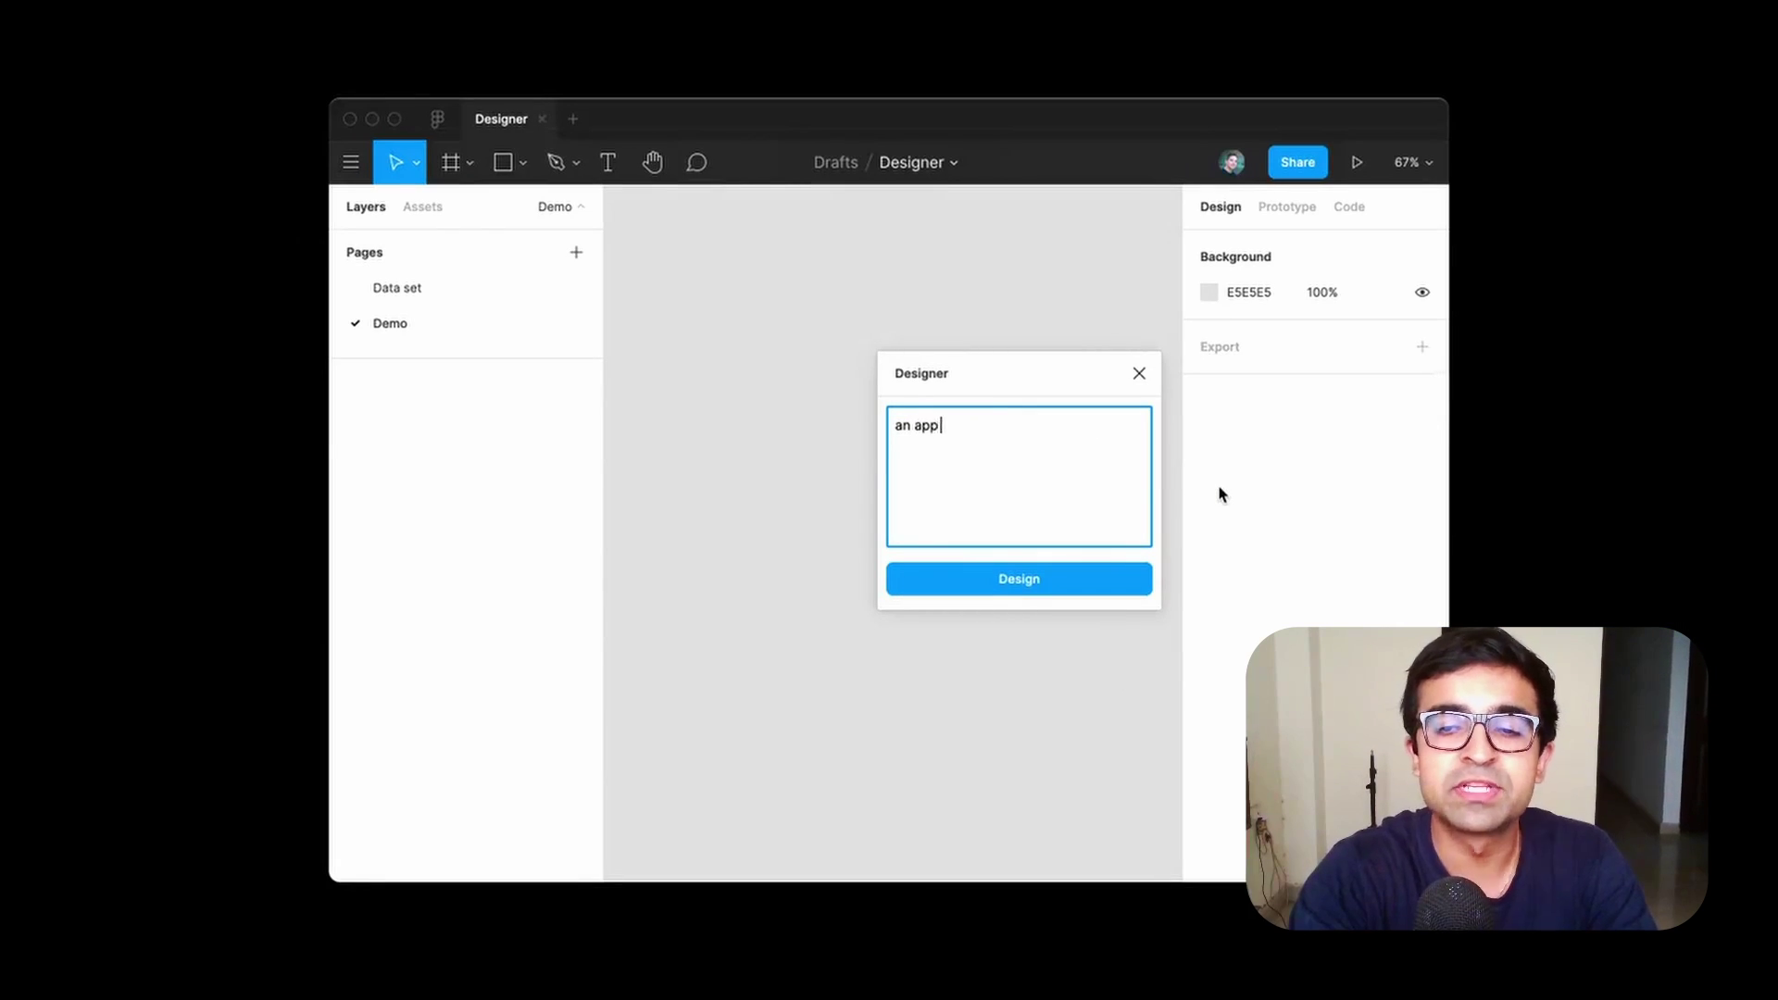
type(" that has a ")
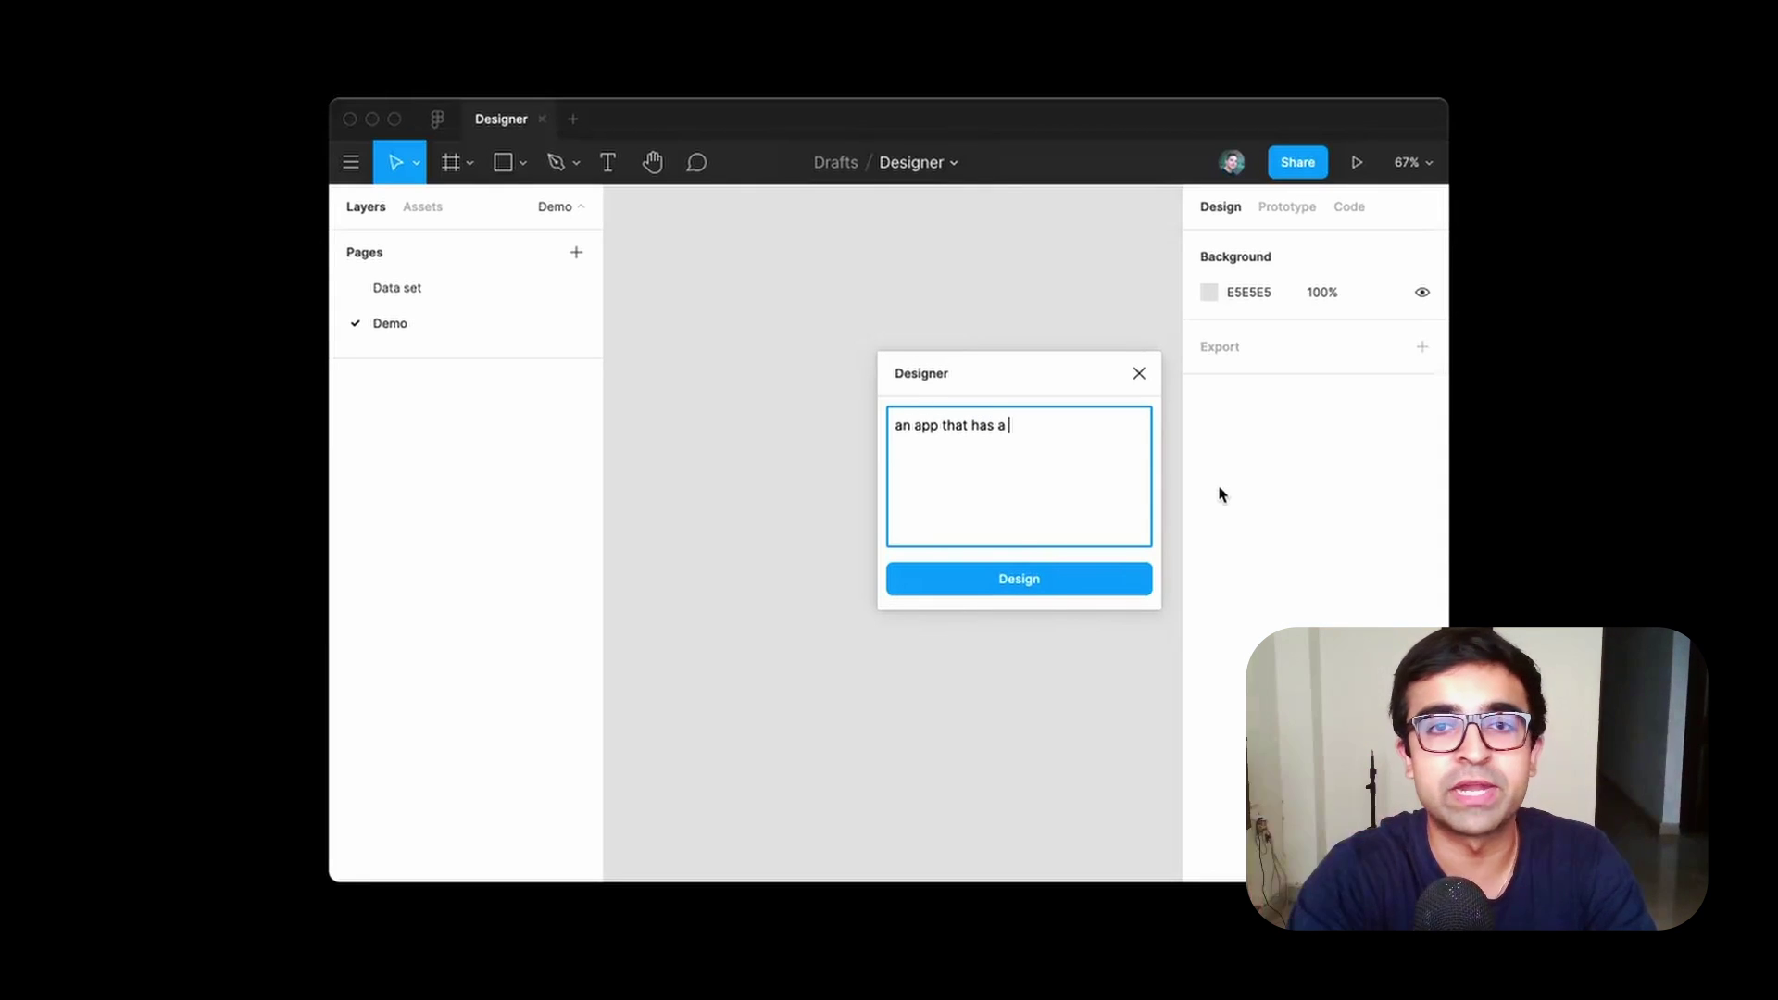
type("navigation bar")
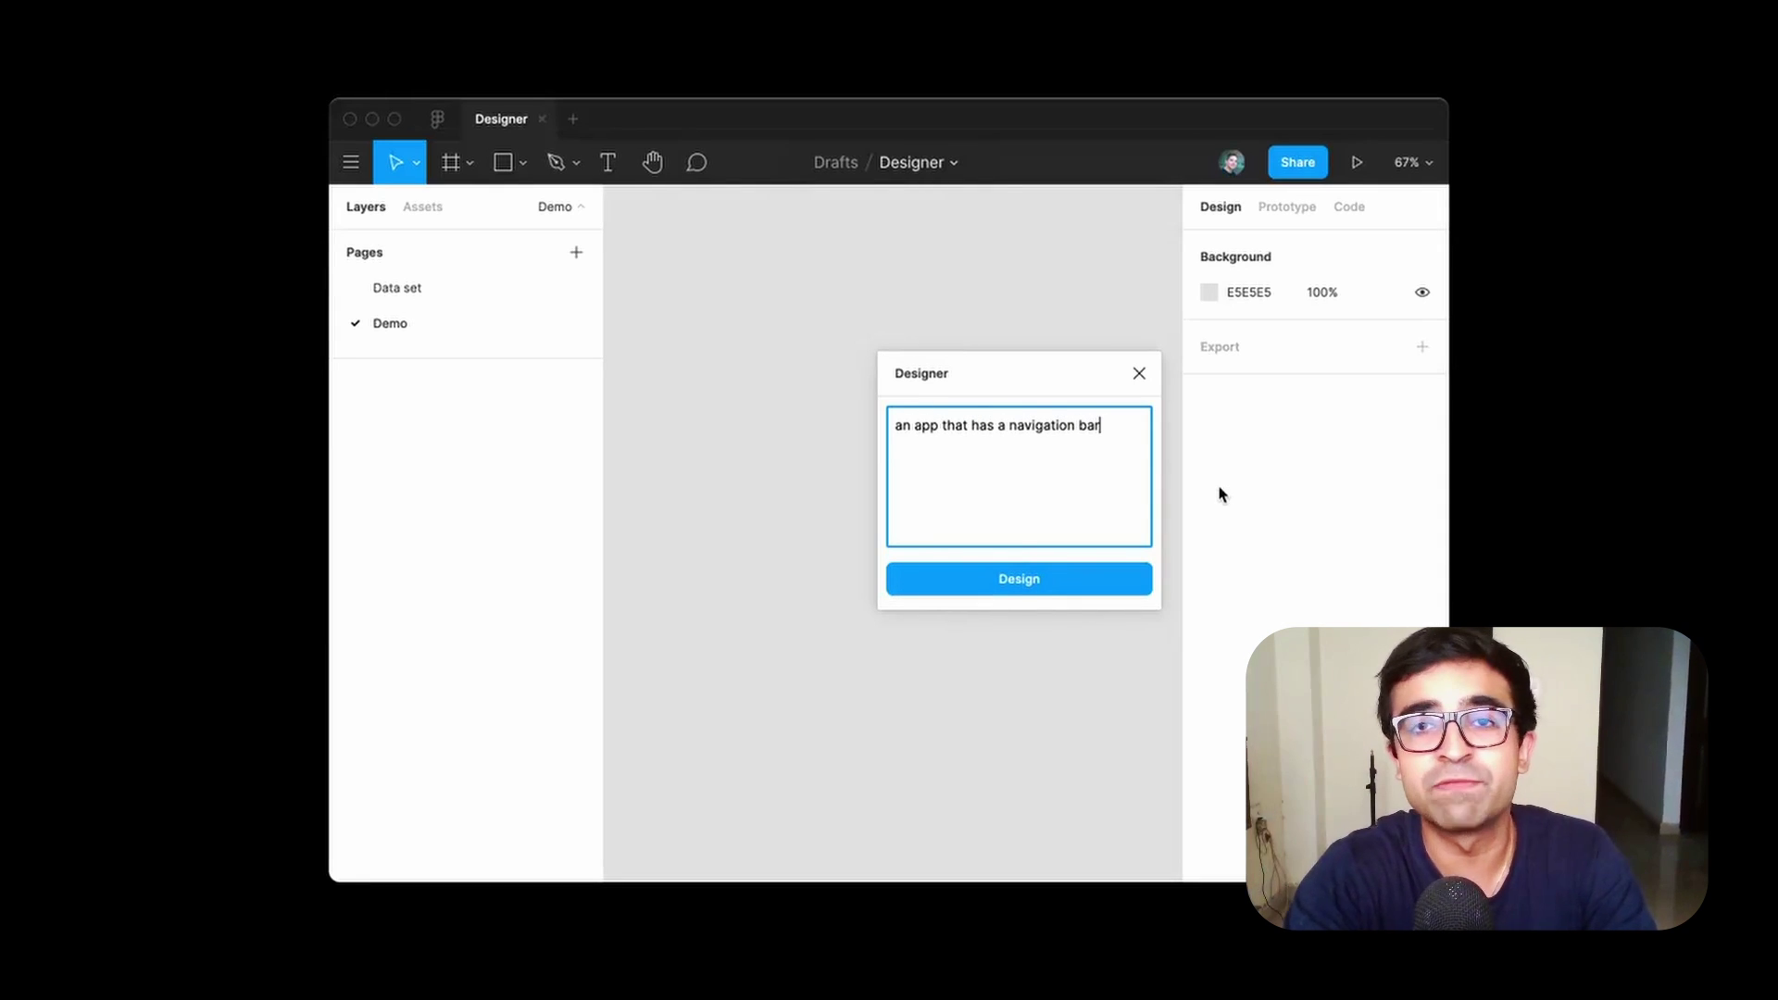
type(" with a camera icon")
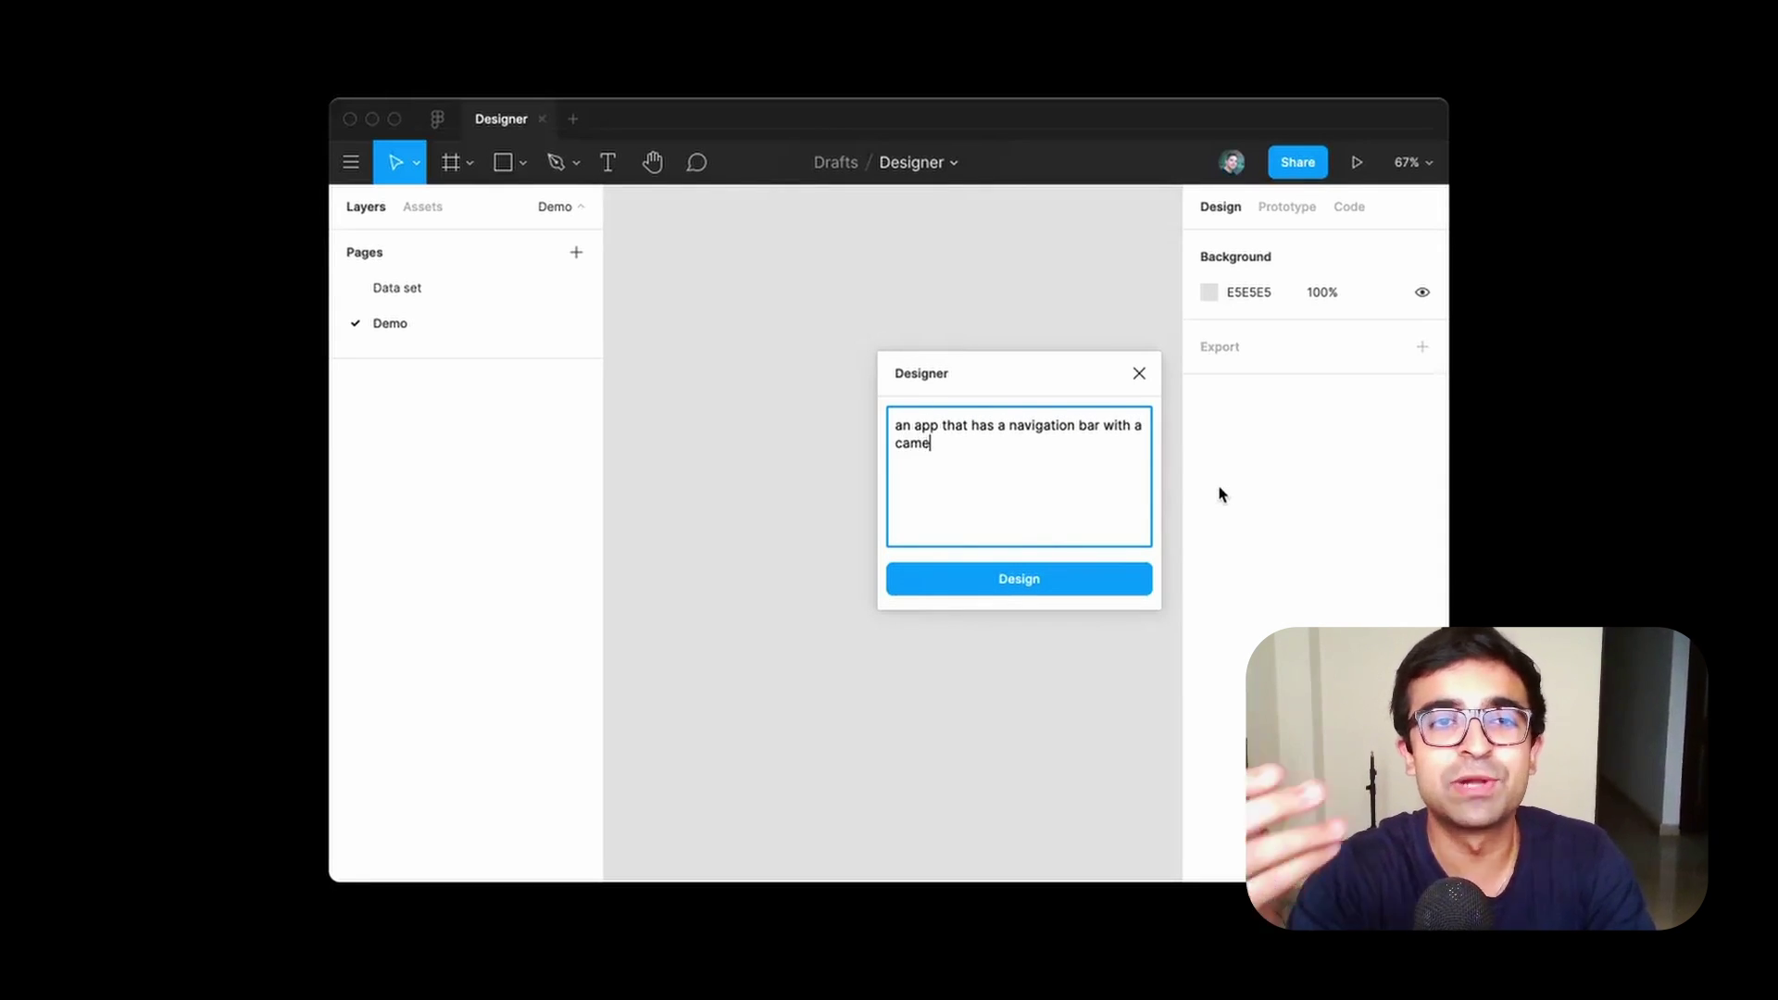
type(", \"")
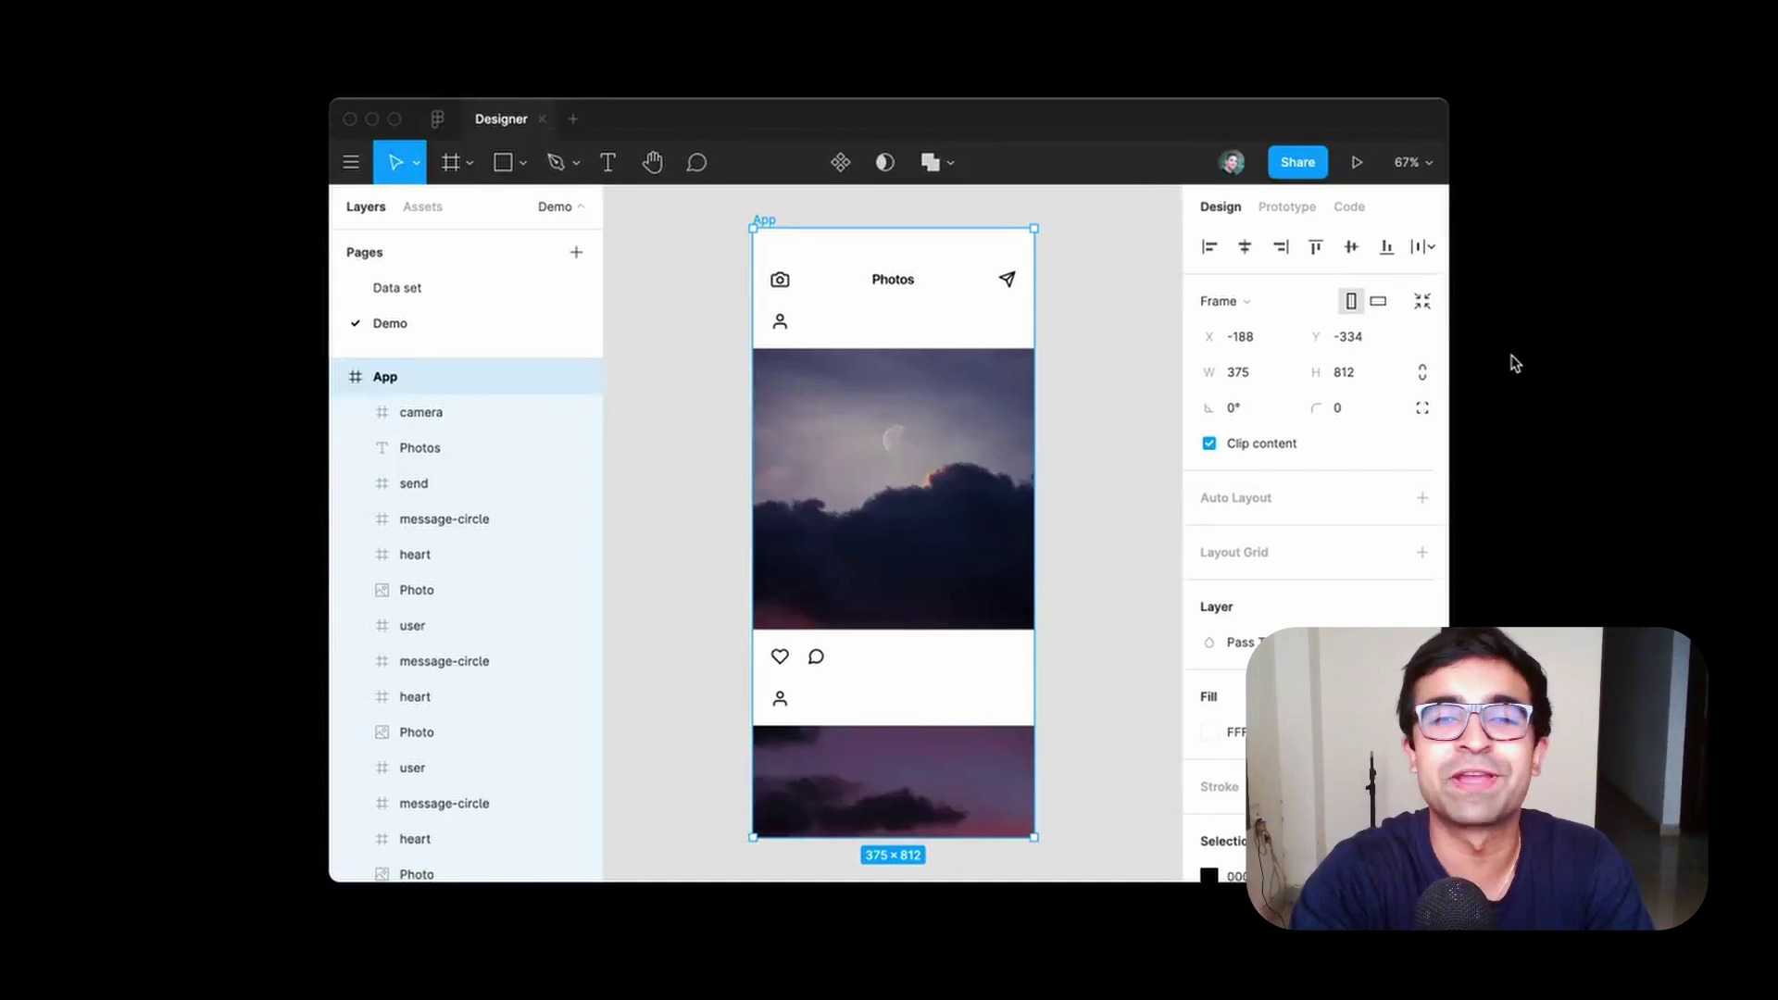
left_click(1286, 209)
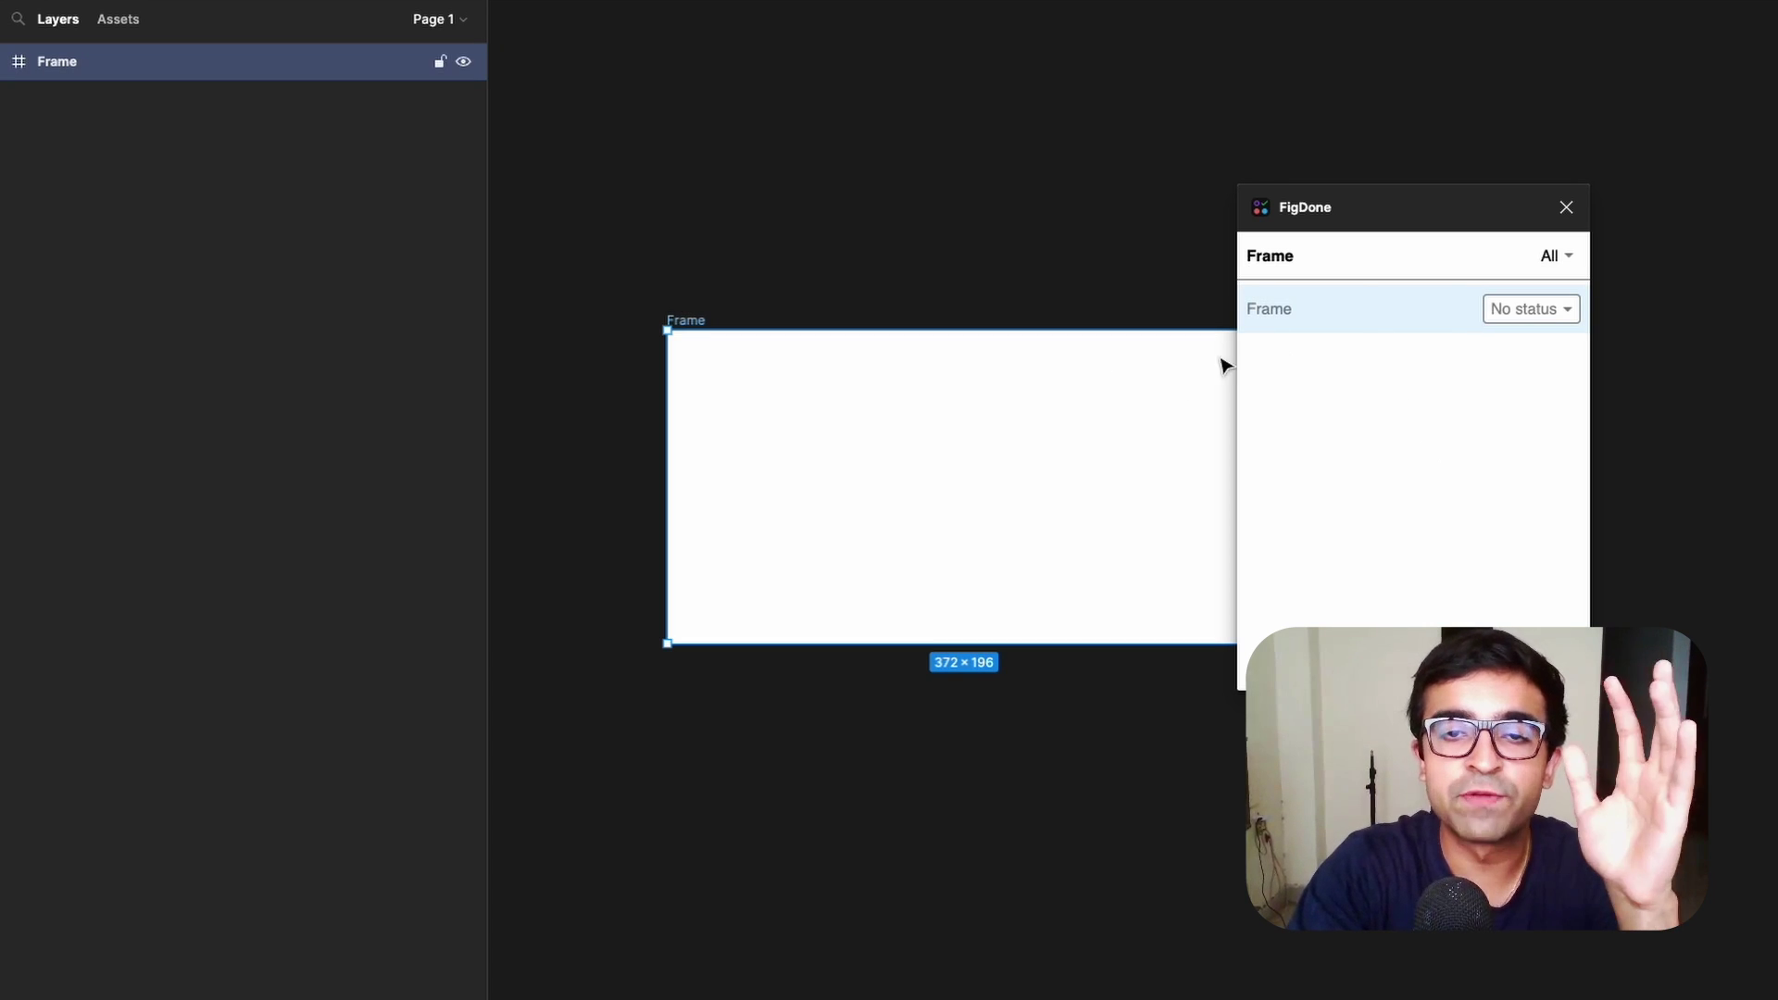
Reposition the FigDone window and draw Frame 1 below Frame, aligned to its left edge.
left_click_drag(1357, 219, 1400, 207)
left_click(1574, 303)
left_click(1573, 305)
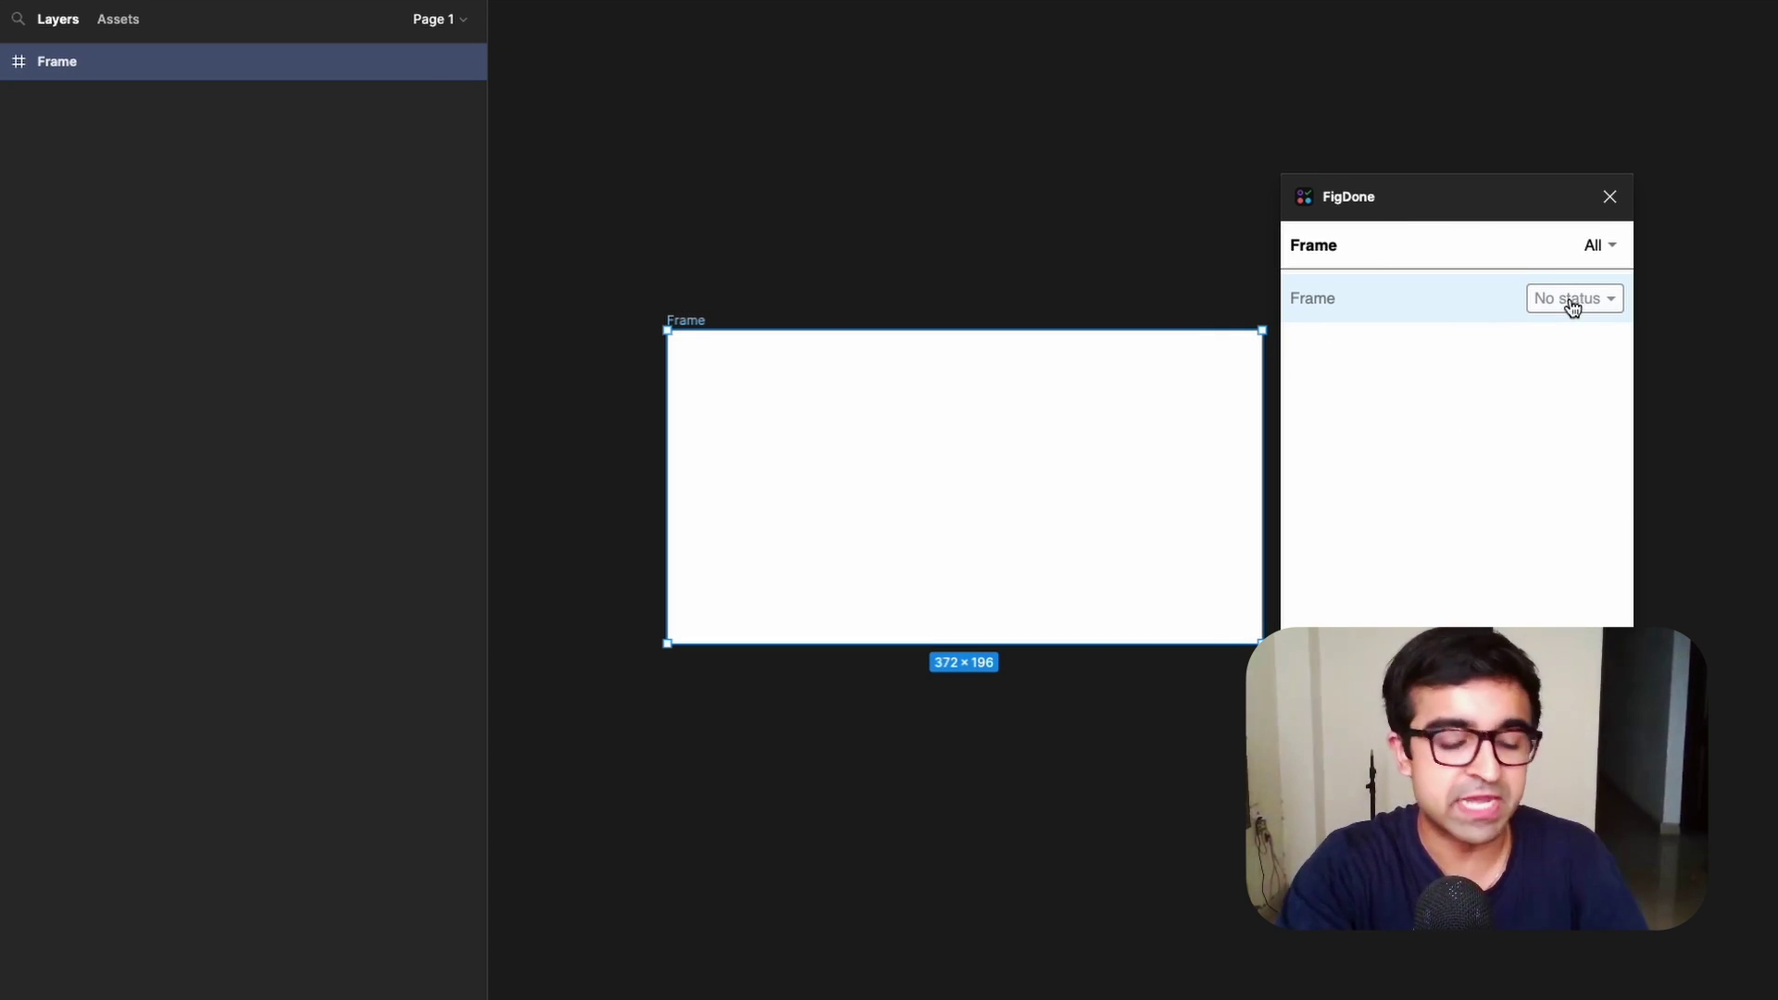
left_click(1081, 854)
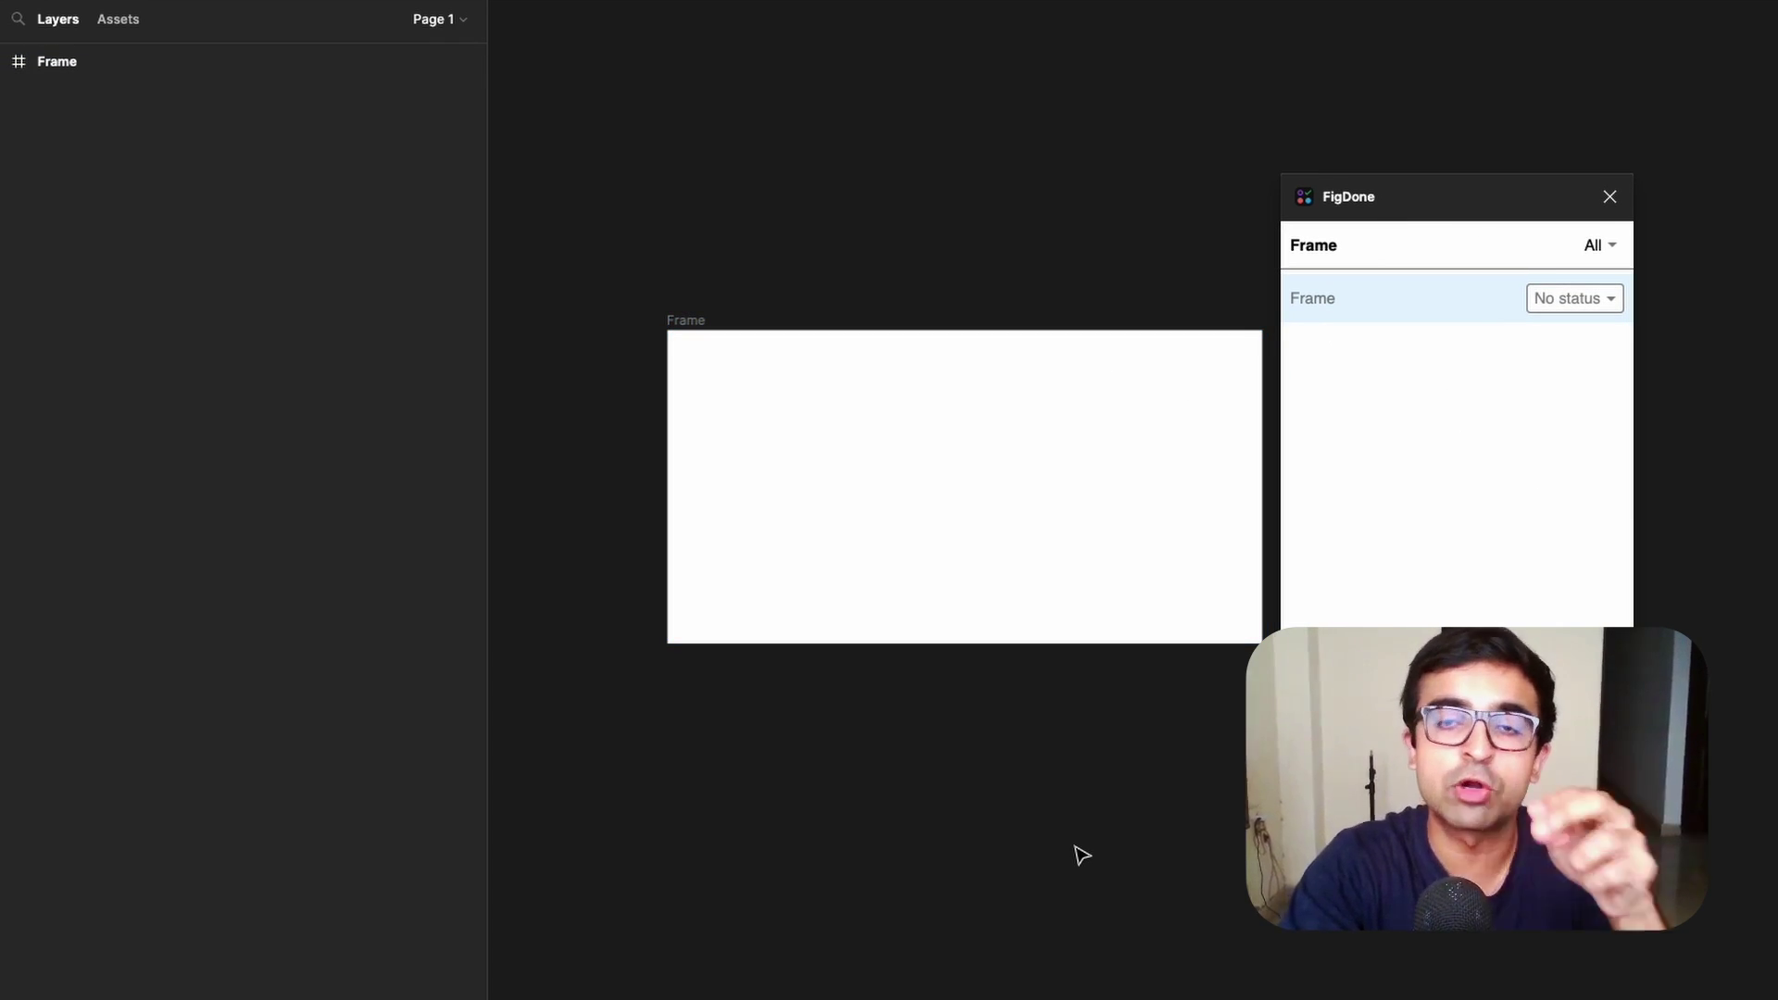
key("f")
mouse_move(687, 723)
left_mouse_down()
mouse_move(964, 846)
mouse_move(989, 905)
left_mouse_up()
mouse_move(921, 856)
left_mouse_down()
mouse_move(870, 820)
mouse_move(1103, 793)
mouse_move(1178, 819)
left_mouse_up()
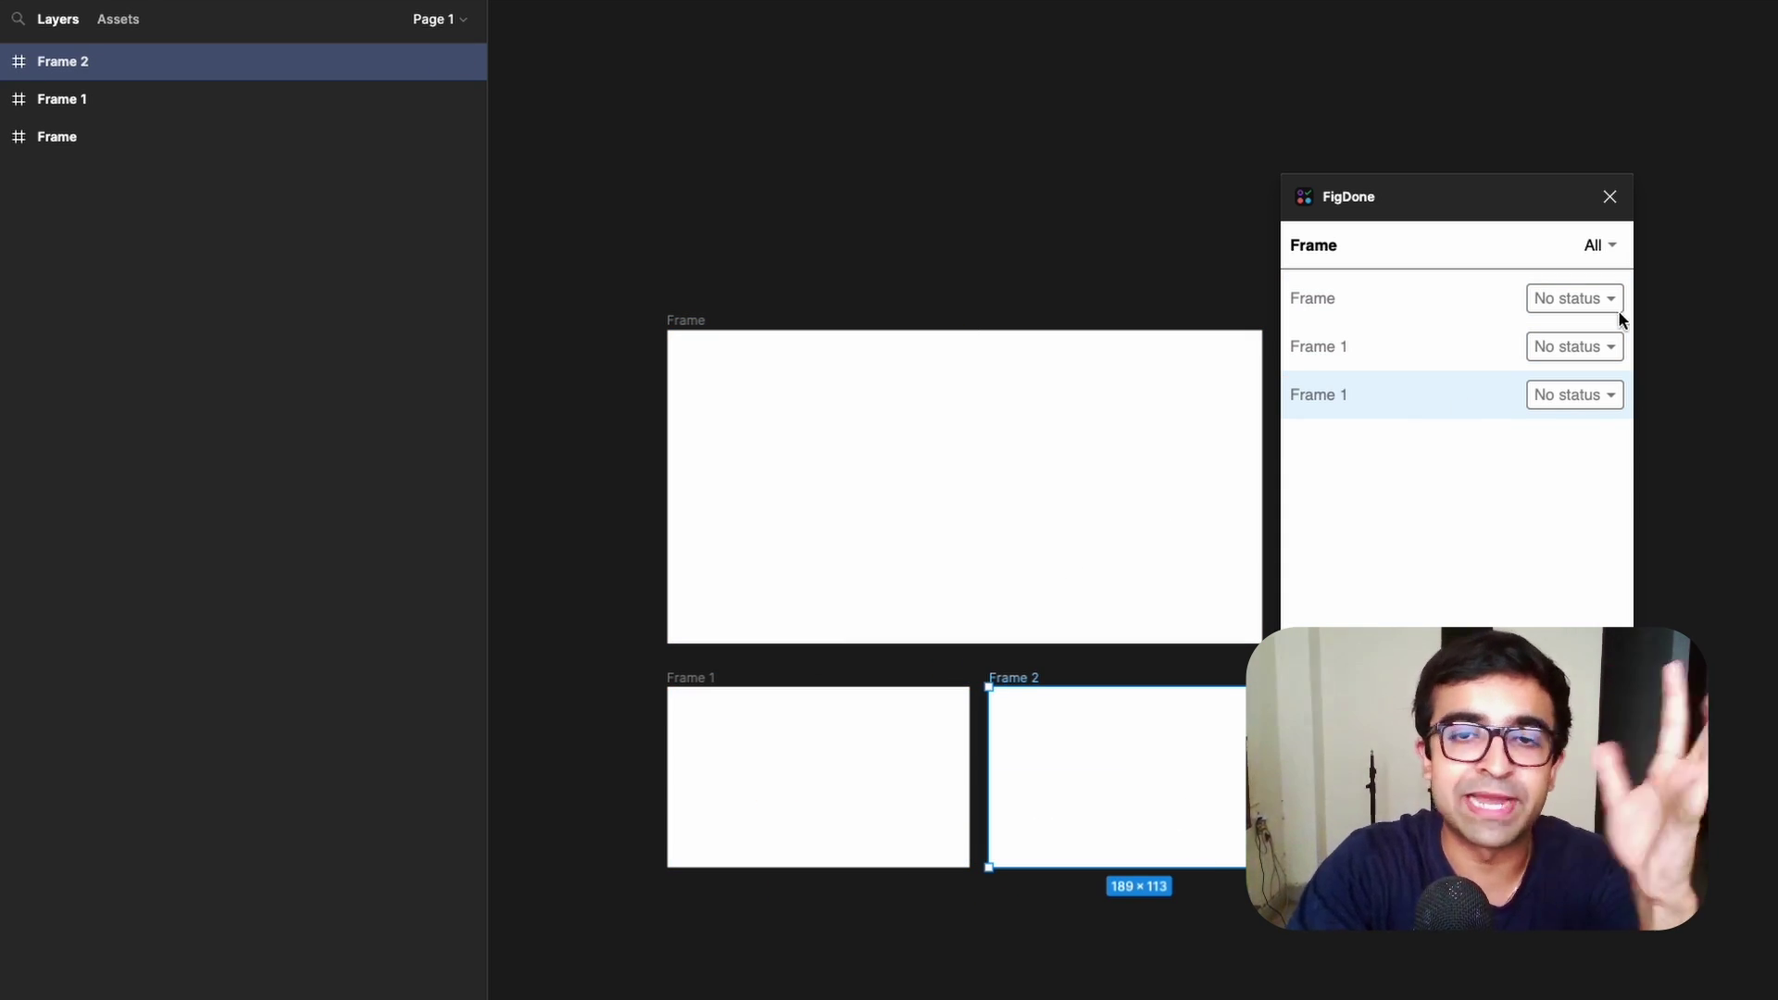
Jump between Frame, Frame 1 and Frame 2 using the FigDone list.
left_click(917, 421)
left_click(1567, 309)
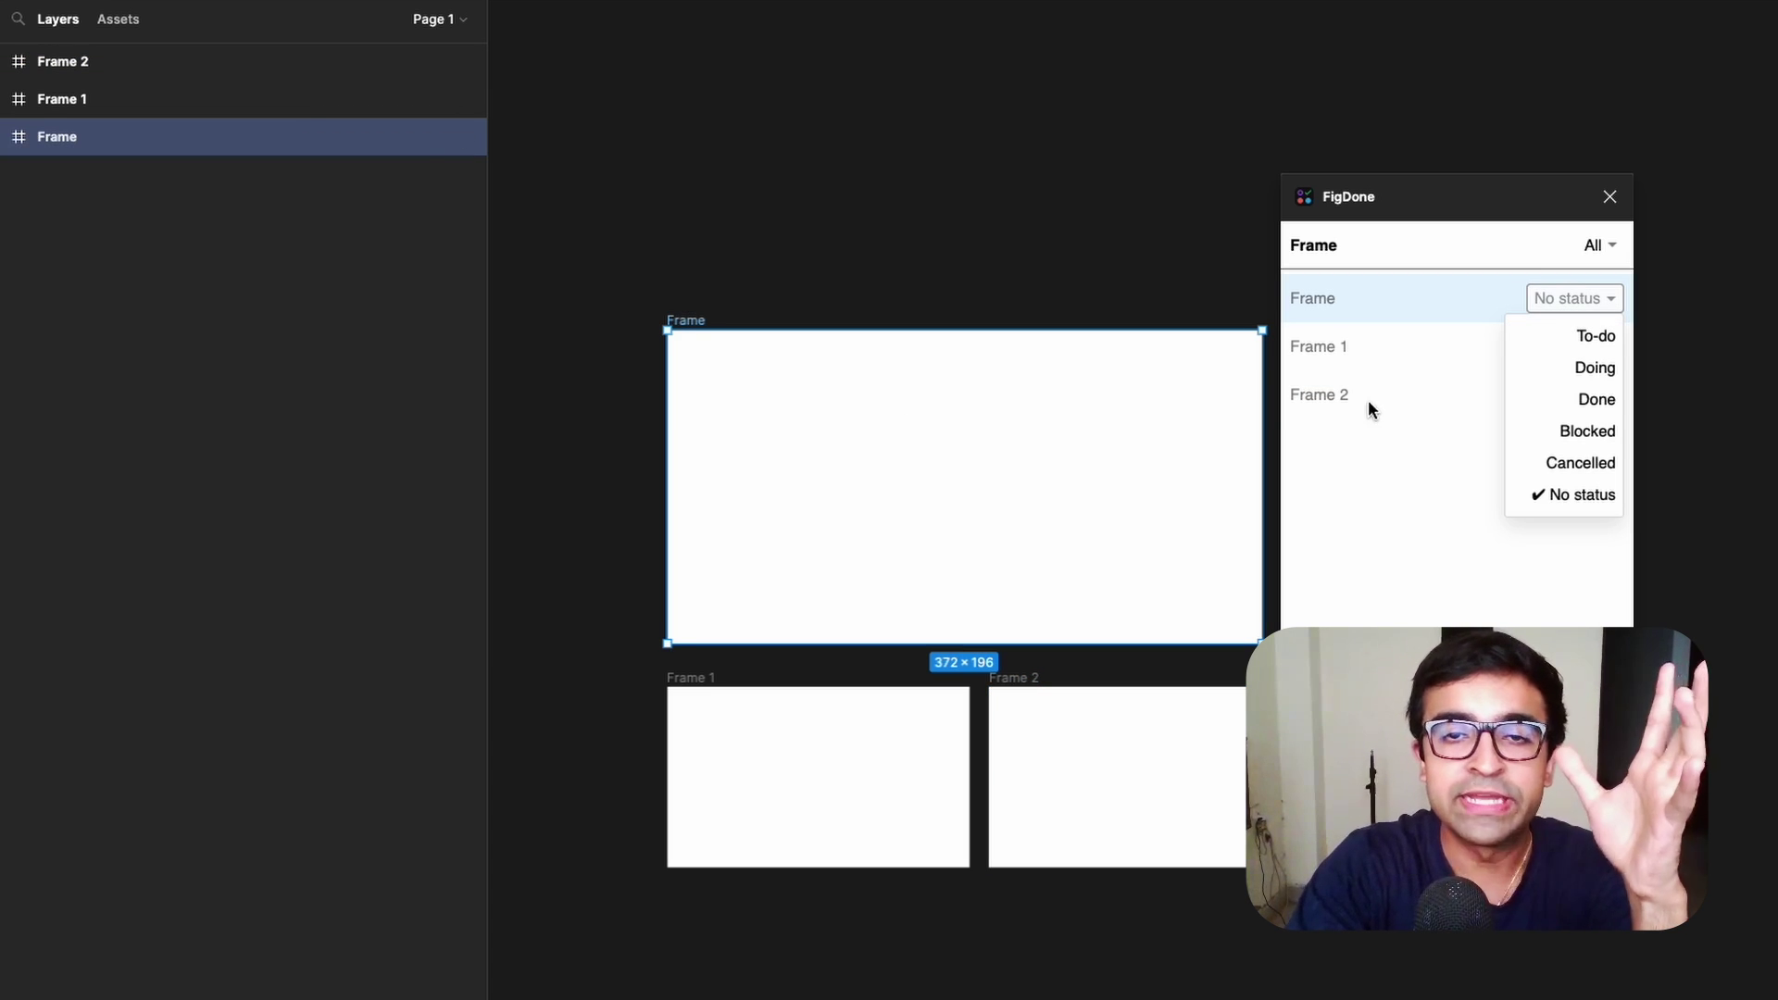
left_click(1175, 198)
left_click(1317, 301)
left_click(1334, 352)
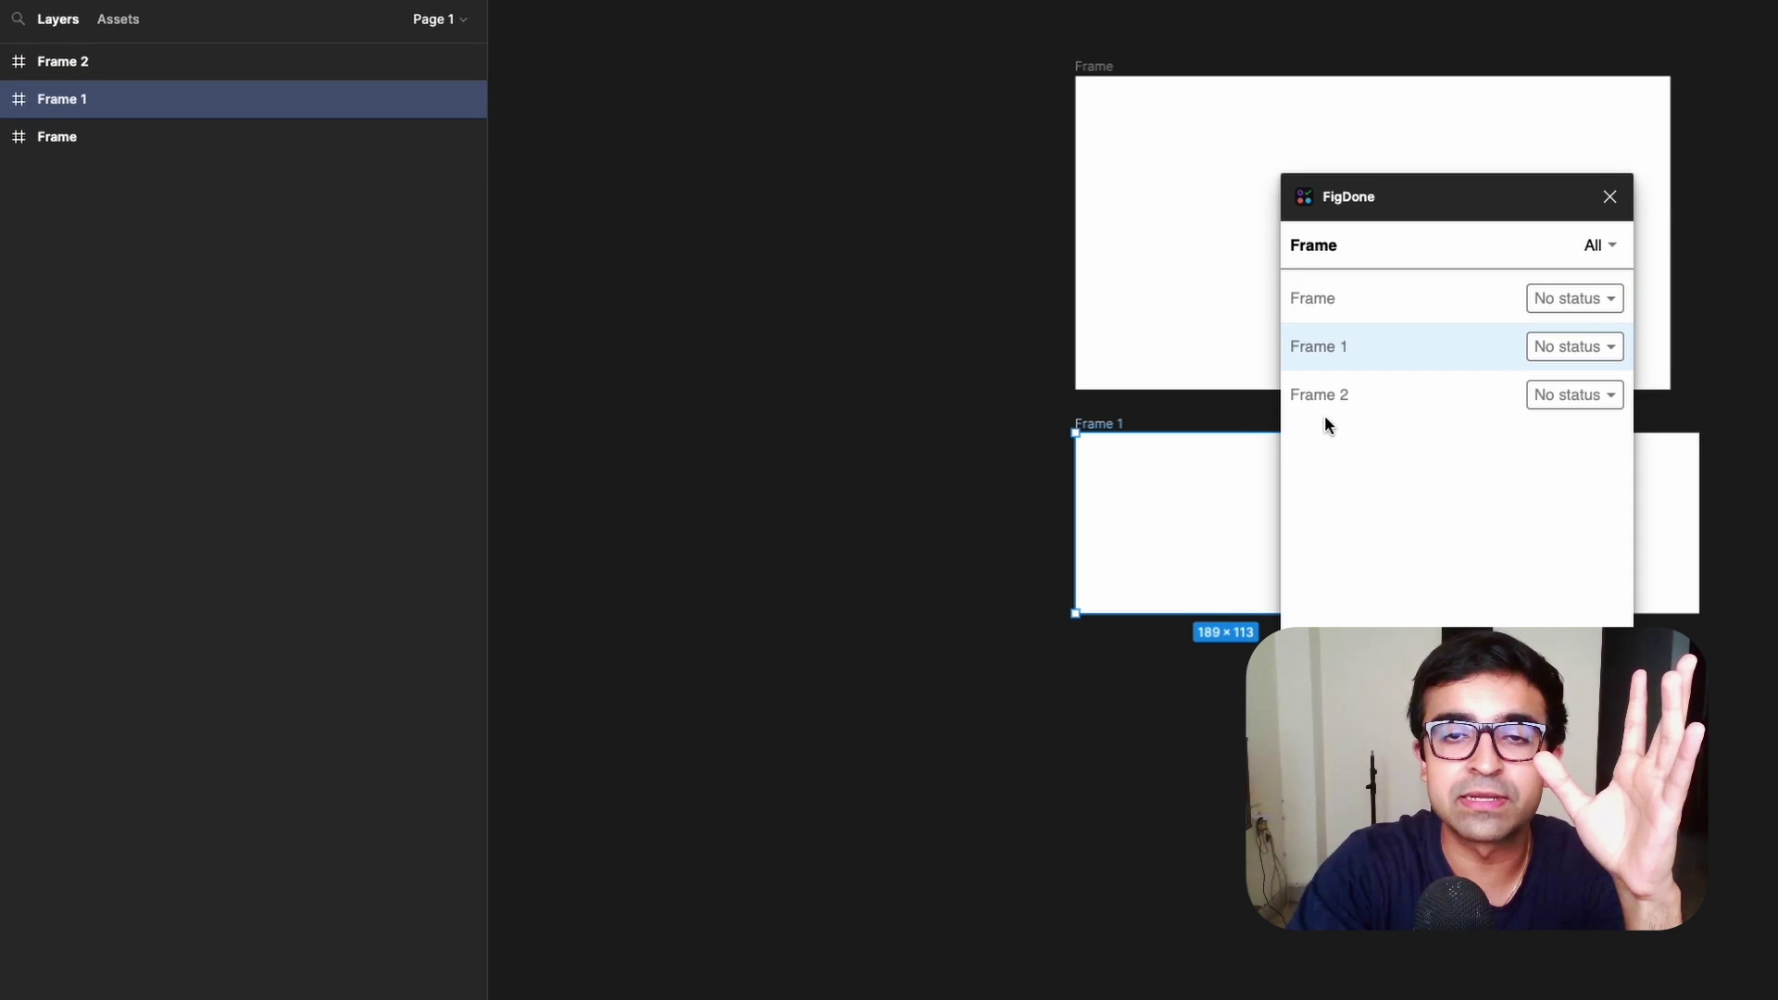
left_click(1322, 397)
left_click(1320, 304)
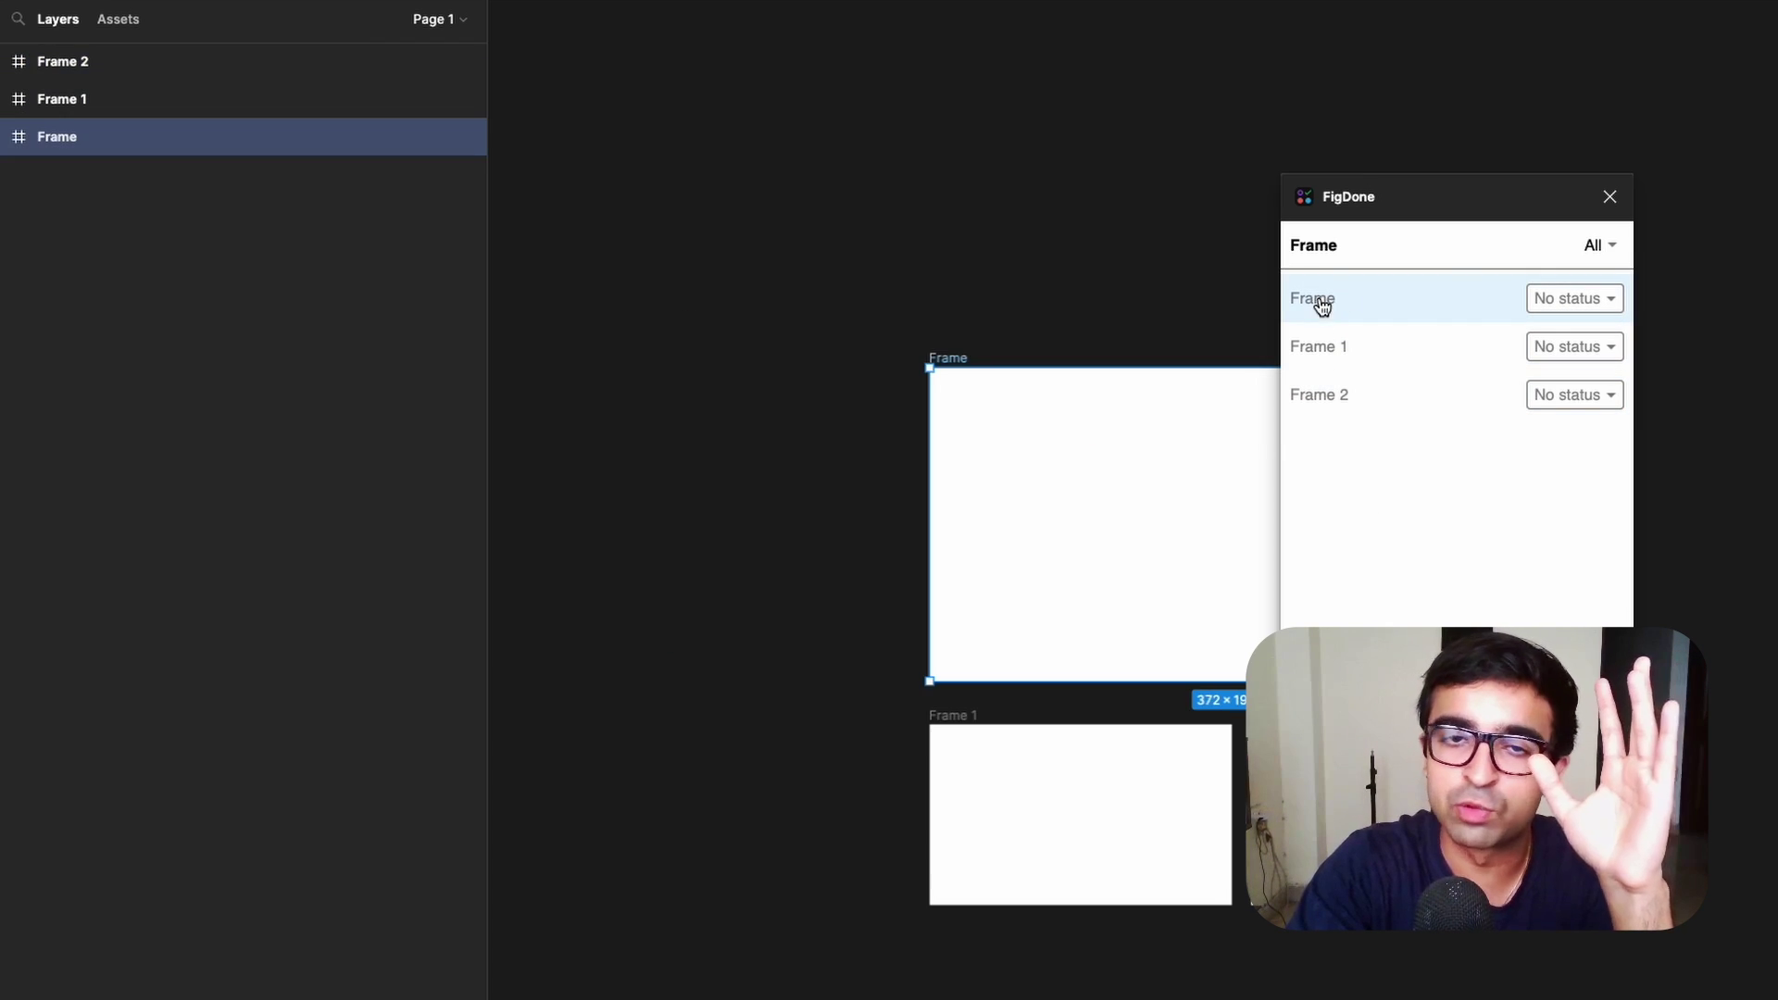
Mark Frame as Doing, and Frame 1 as To-do, then Blocked.
left_click(1571, 298)
left_click(1571, 364)
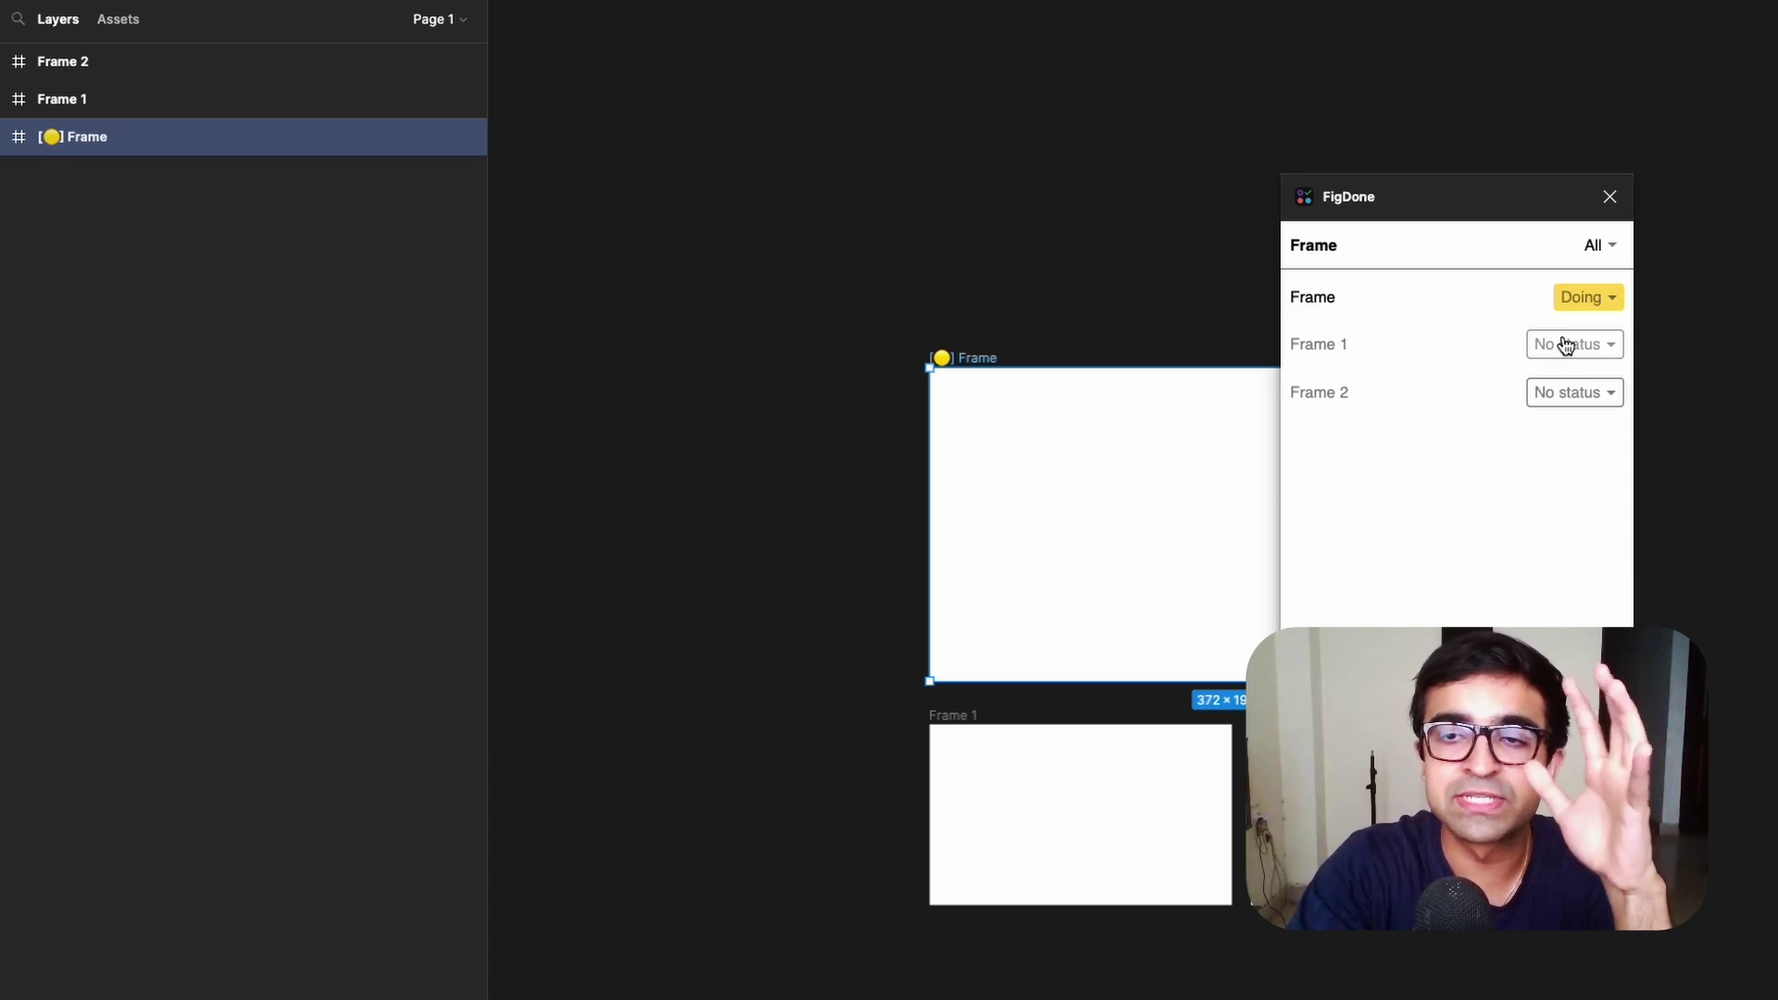
left_click(1565, 345)
left_click(1576, 381)
left_click(1569, 347)
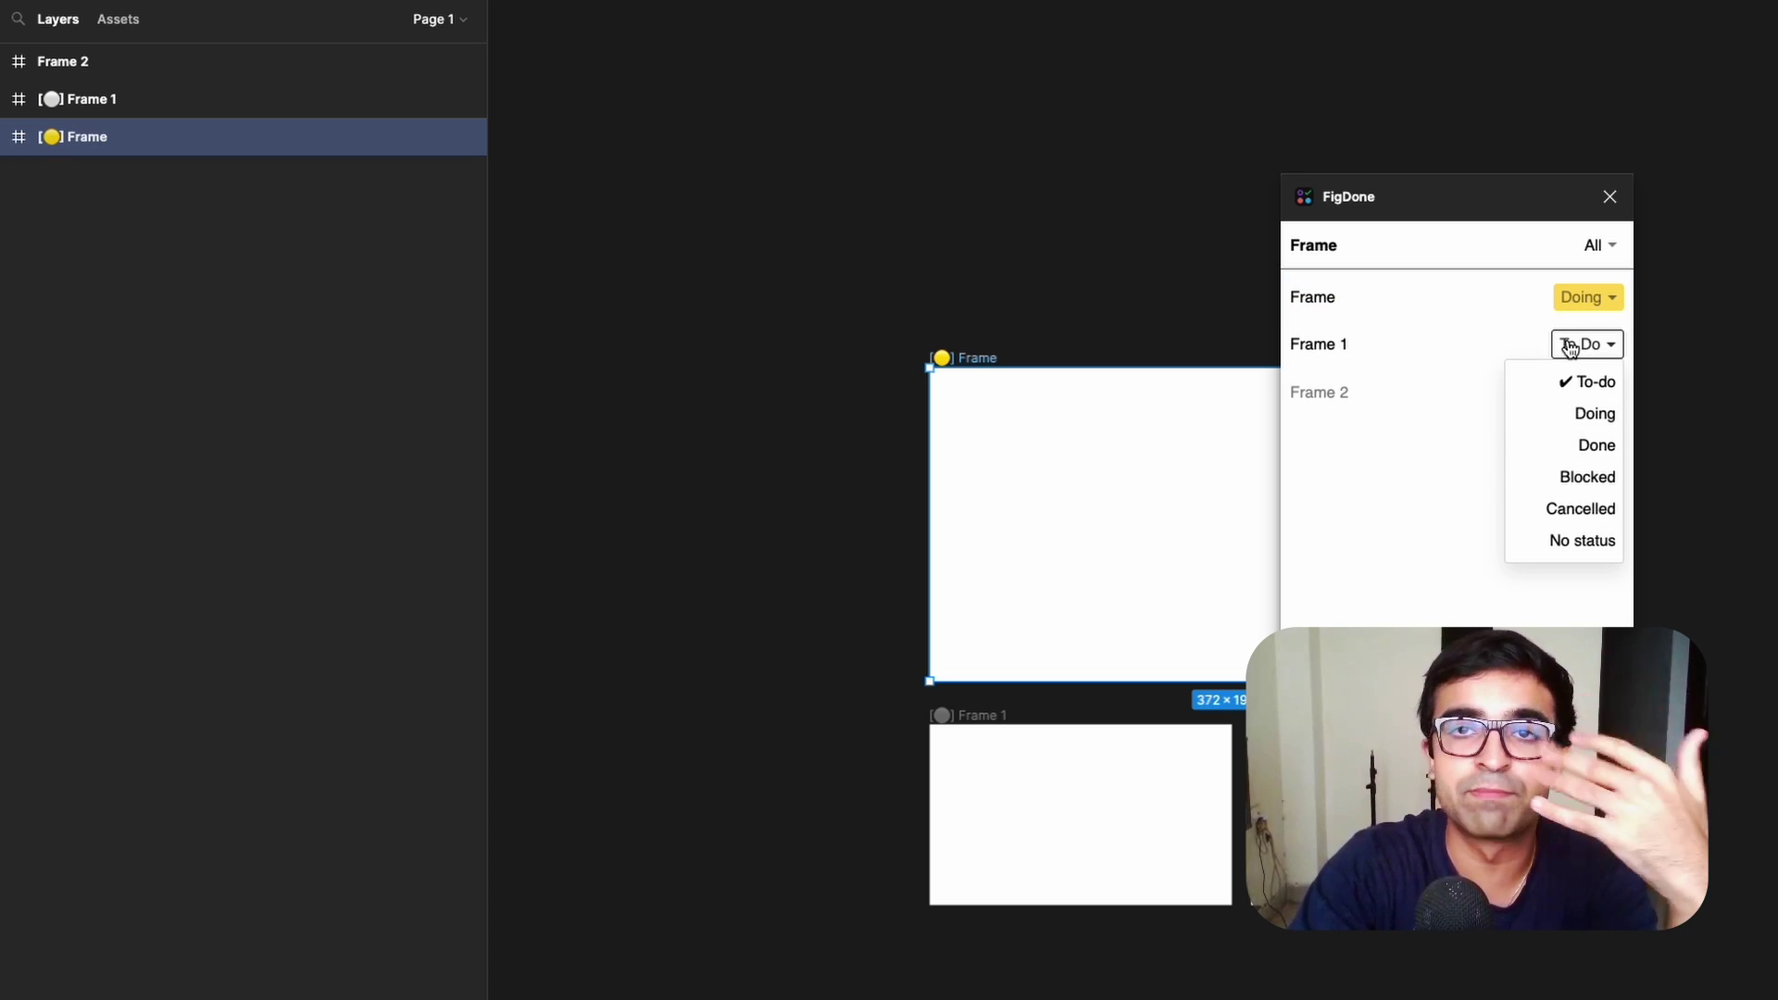
left_click(1582, 473)
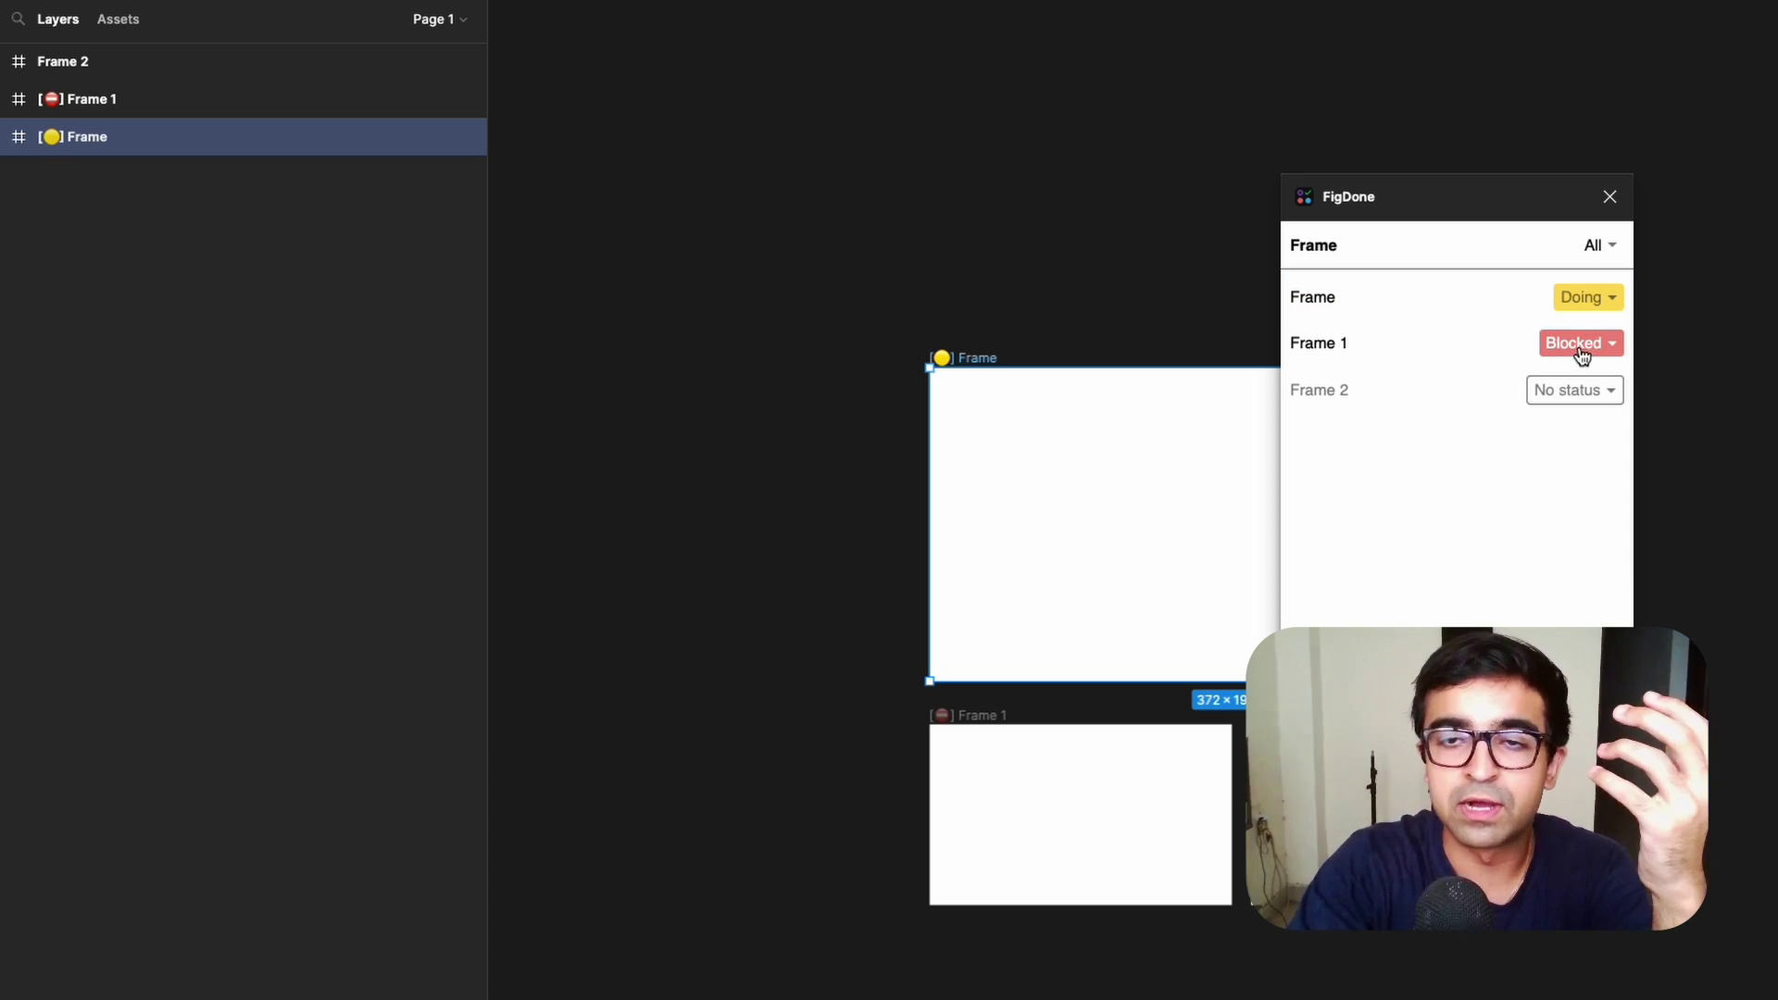
Change Frame's status to Blocked, then Cancelled, then clear it.
left_click(1574, 296)
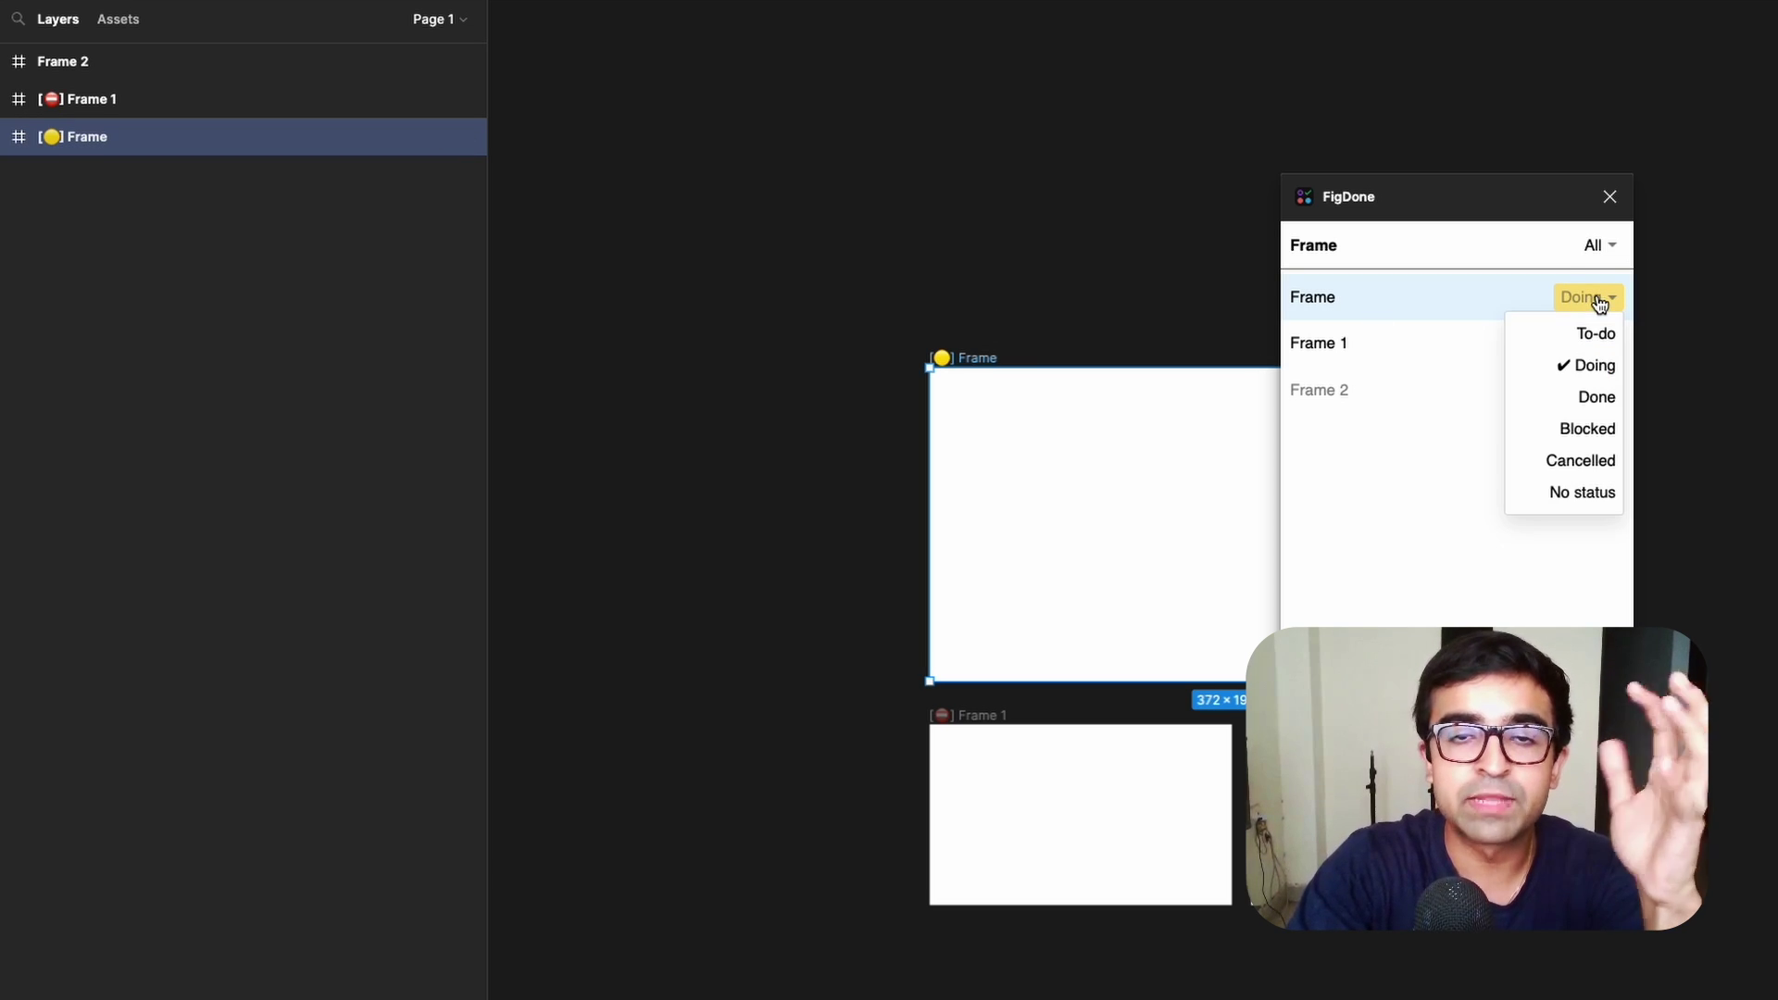
left_click(1587, 427)
left_click(1592, 305)
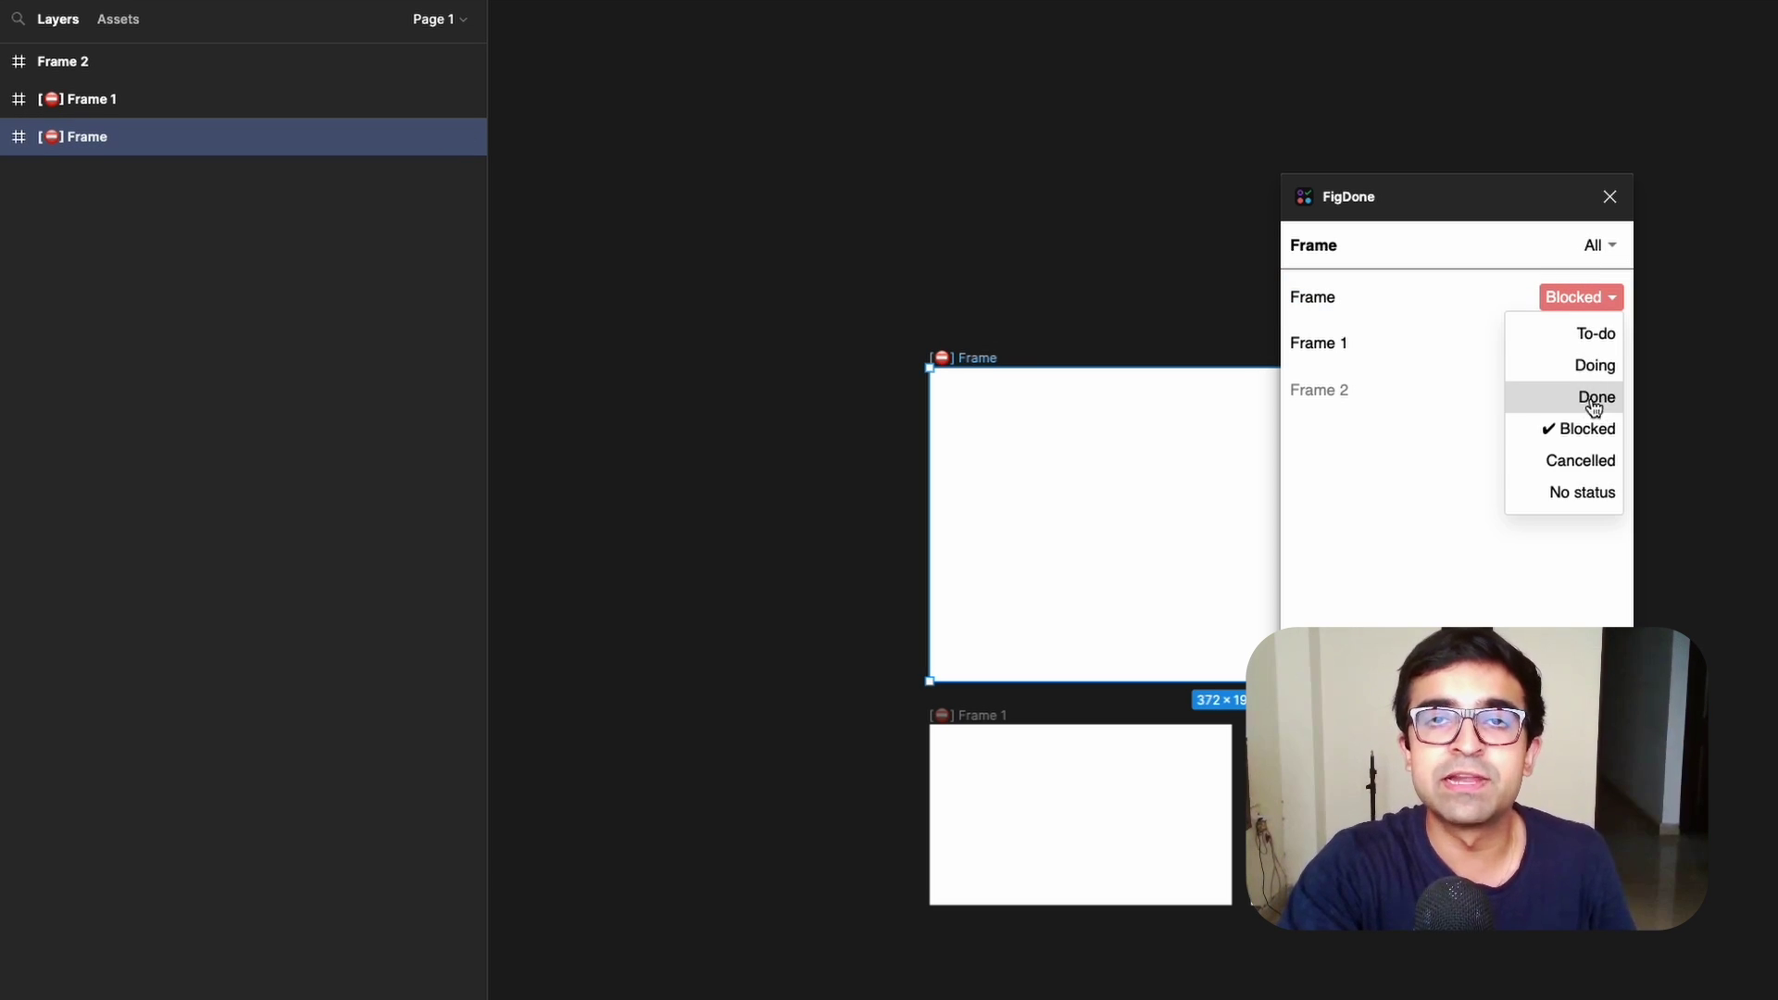
left_click(1587, 461)
left_click(1577, 303)
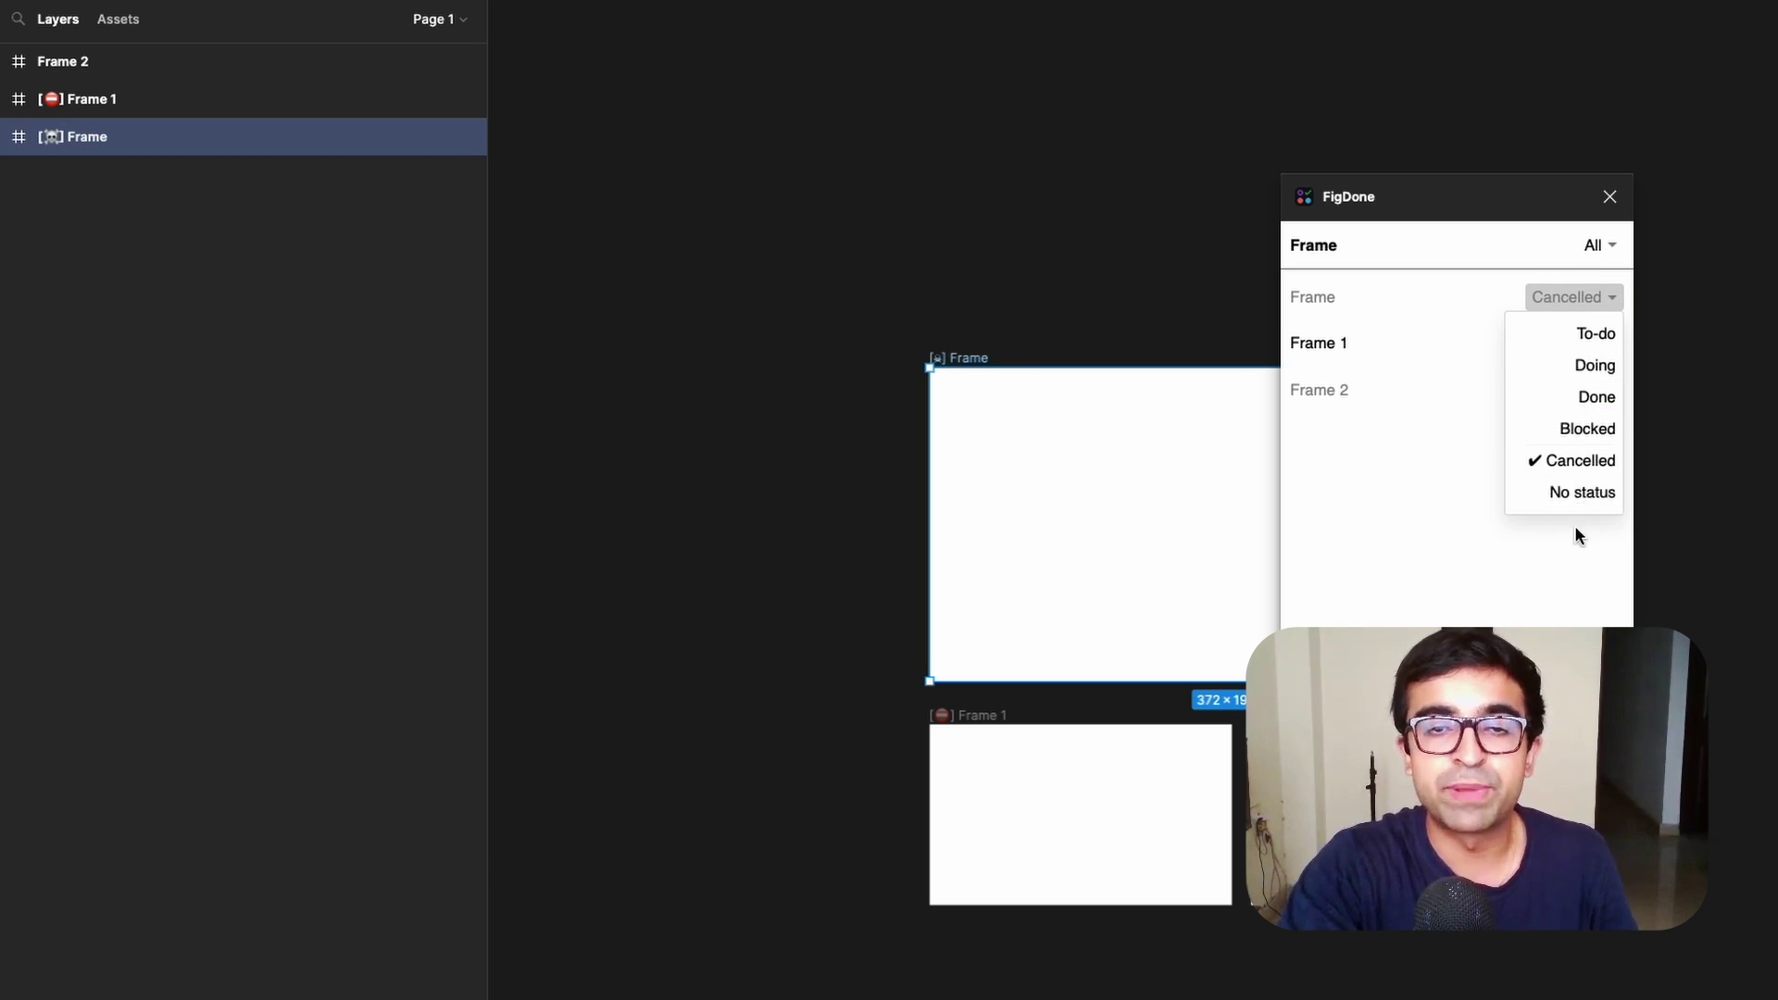
left_click(1574, 493)
Move FigDone mostly out of view, mark Frame Doing and Frame 1 To-do, then Blocked.
left_click_drag(1488, 197, 1745, 216)
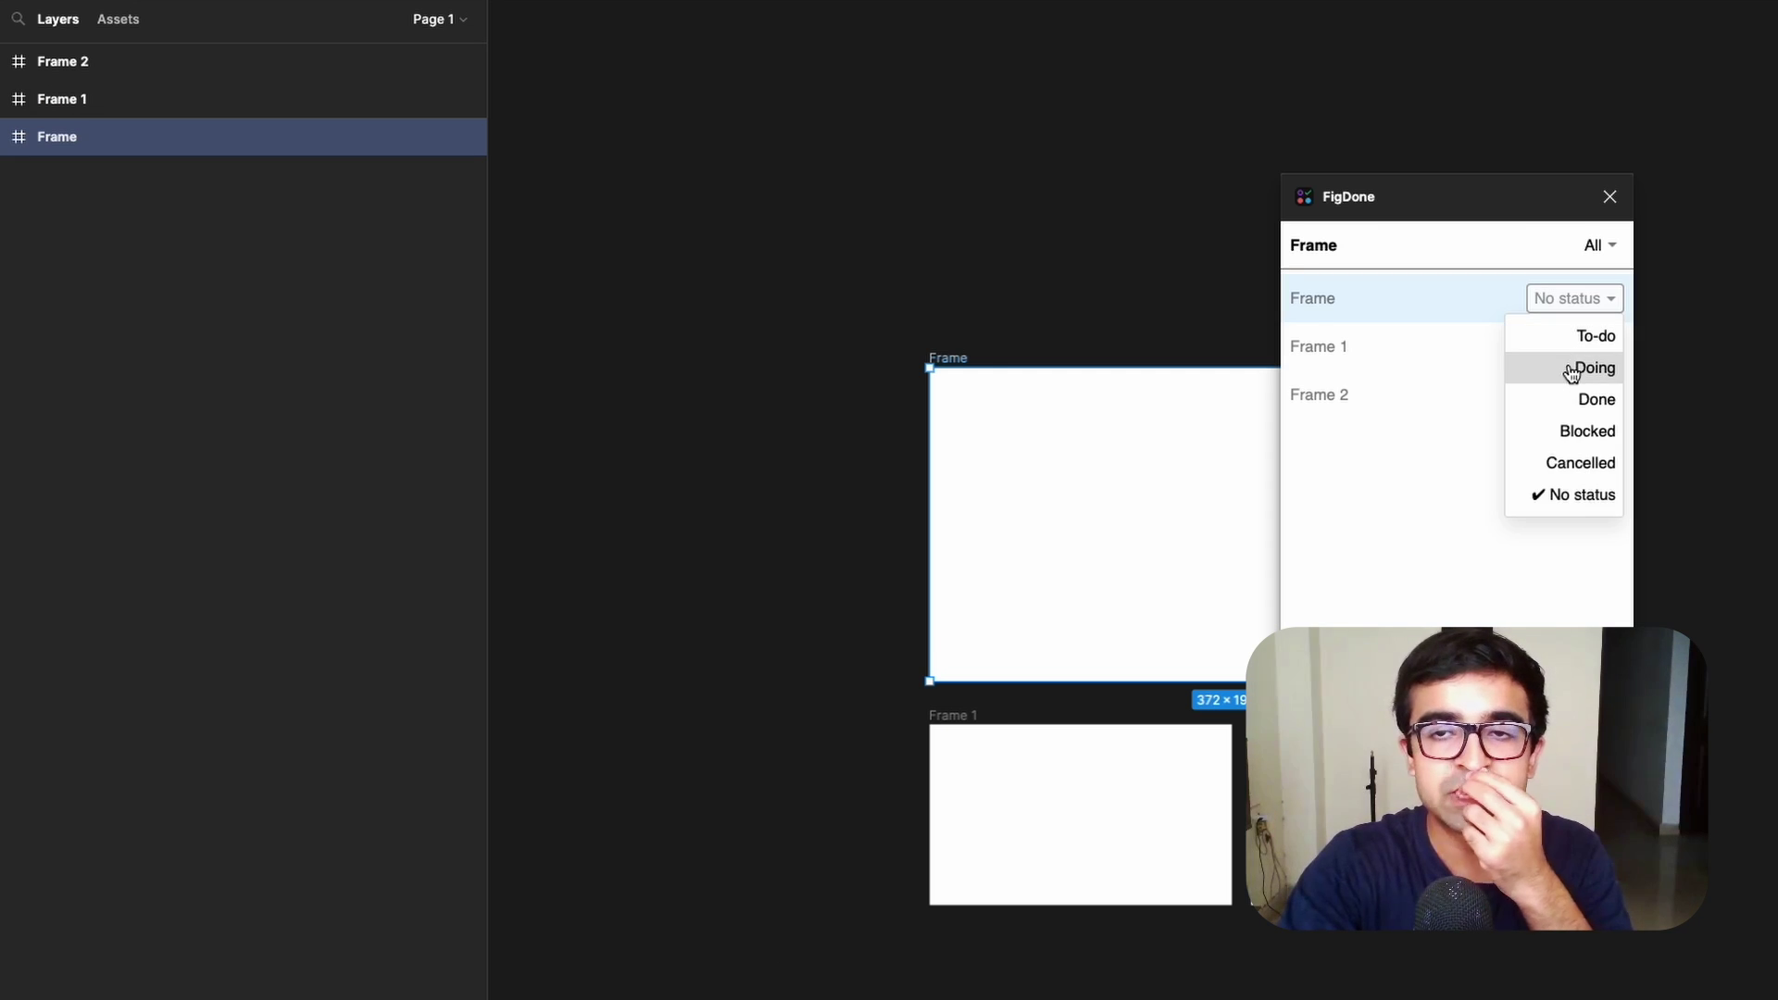
left_click(1574, 368)
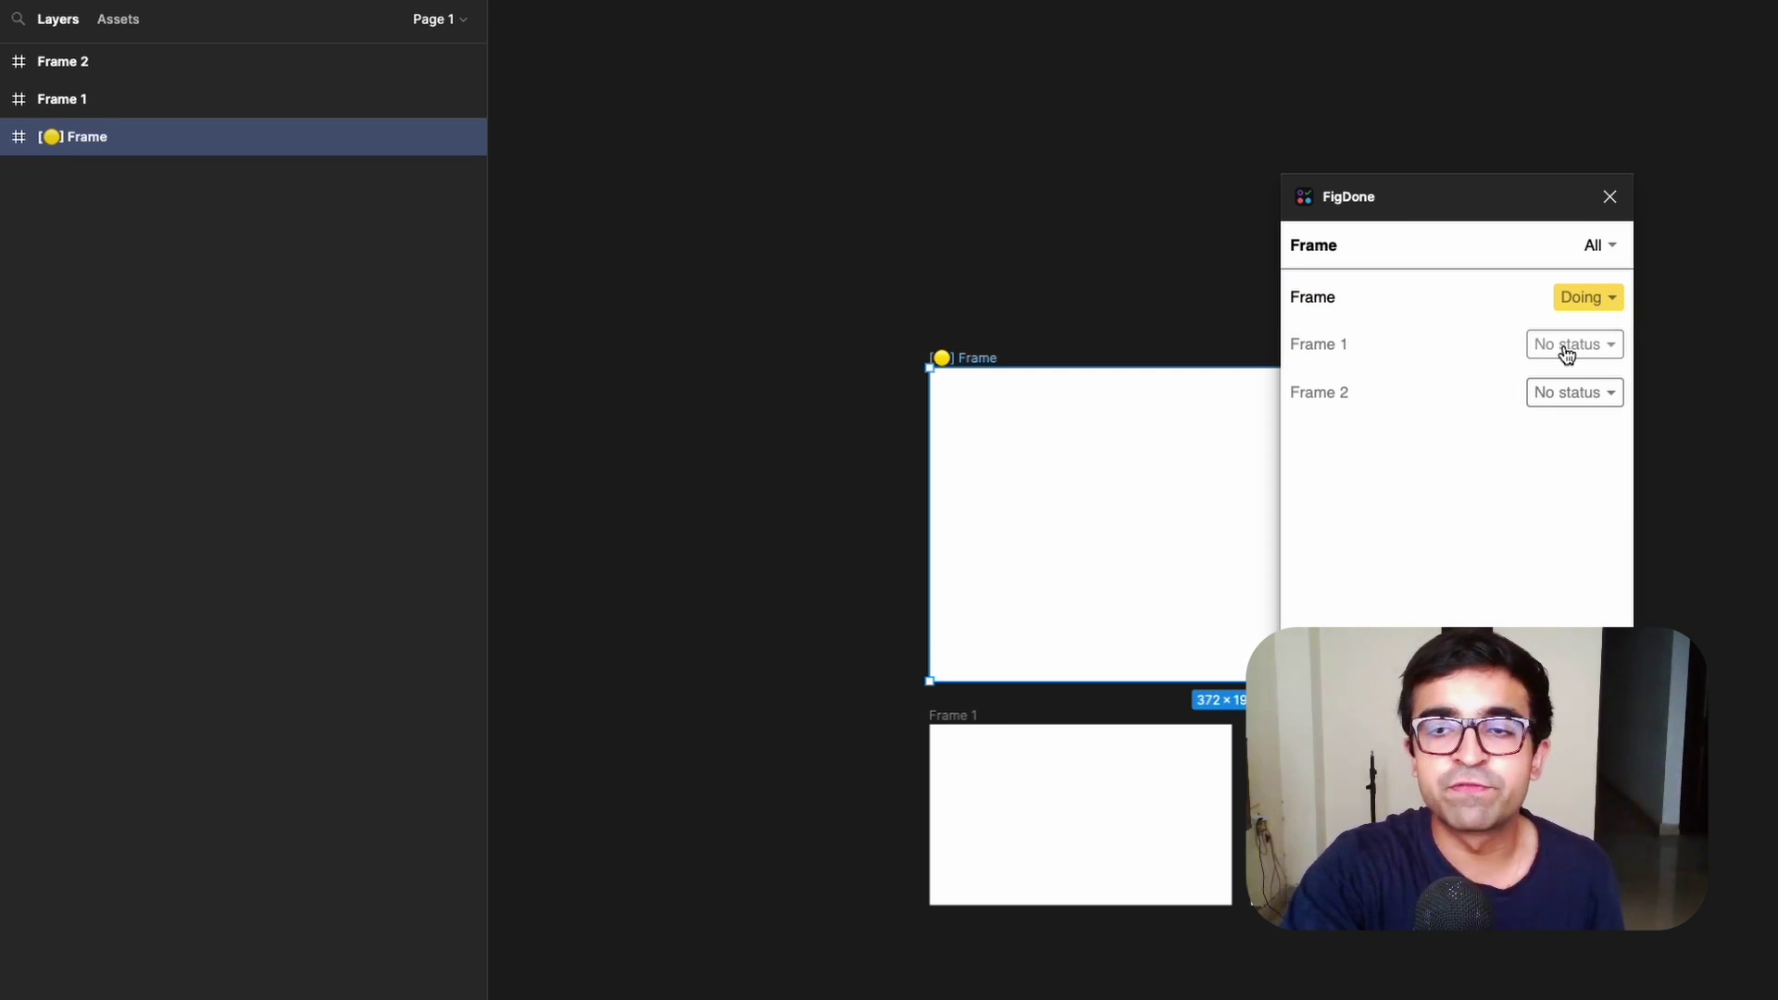
left_click(1565, 345)
left_click(1574, 377)
left_click(1565, 345)
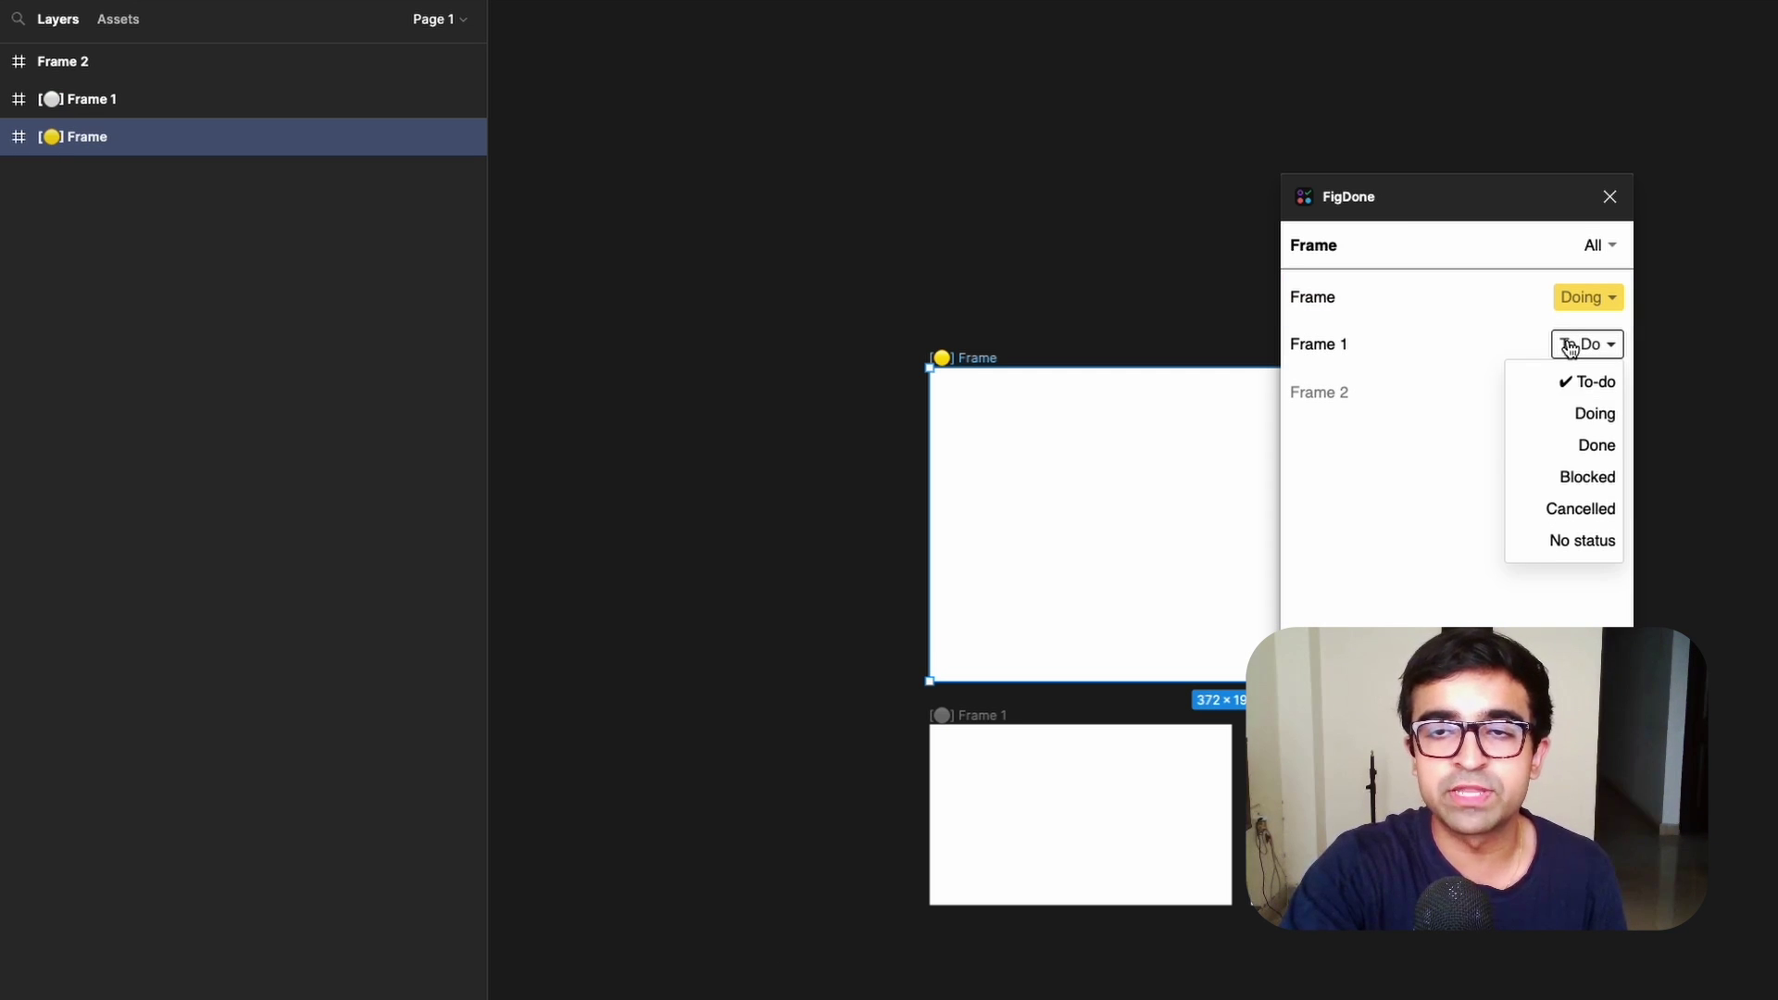
left_click(1580, 476)
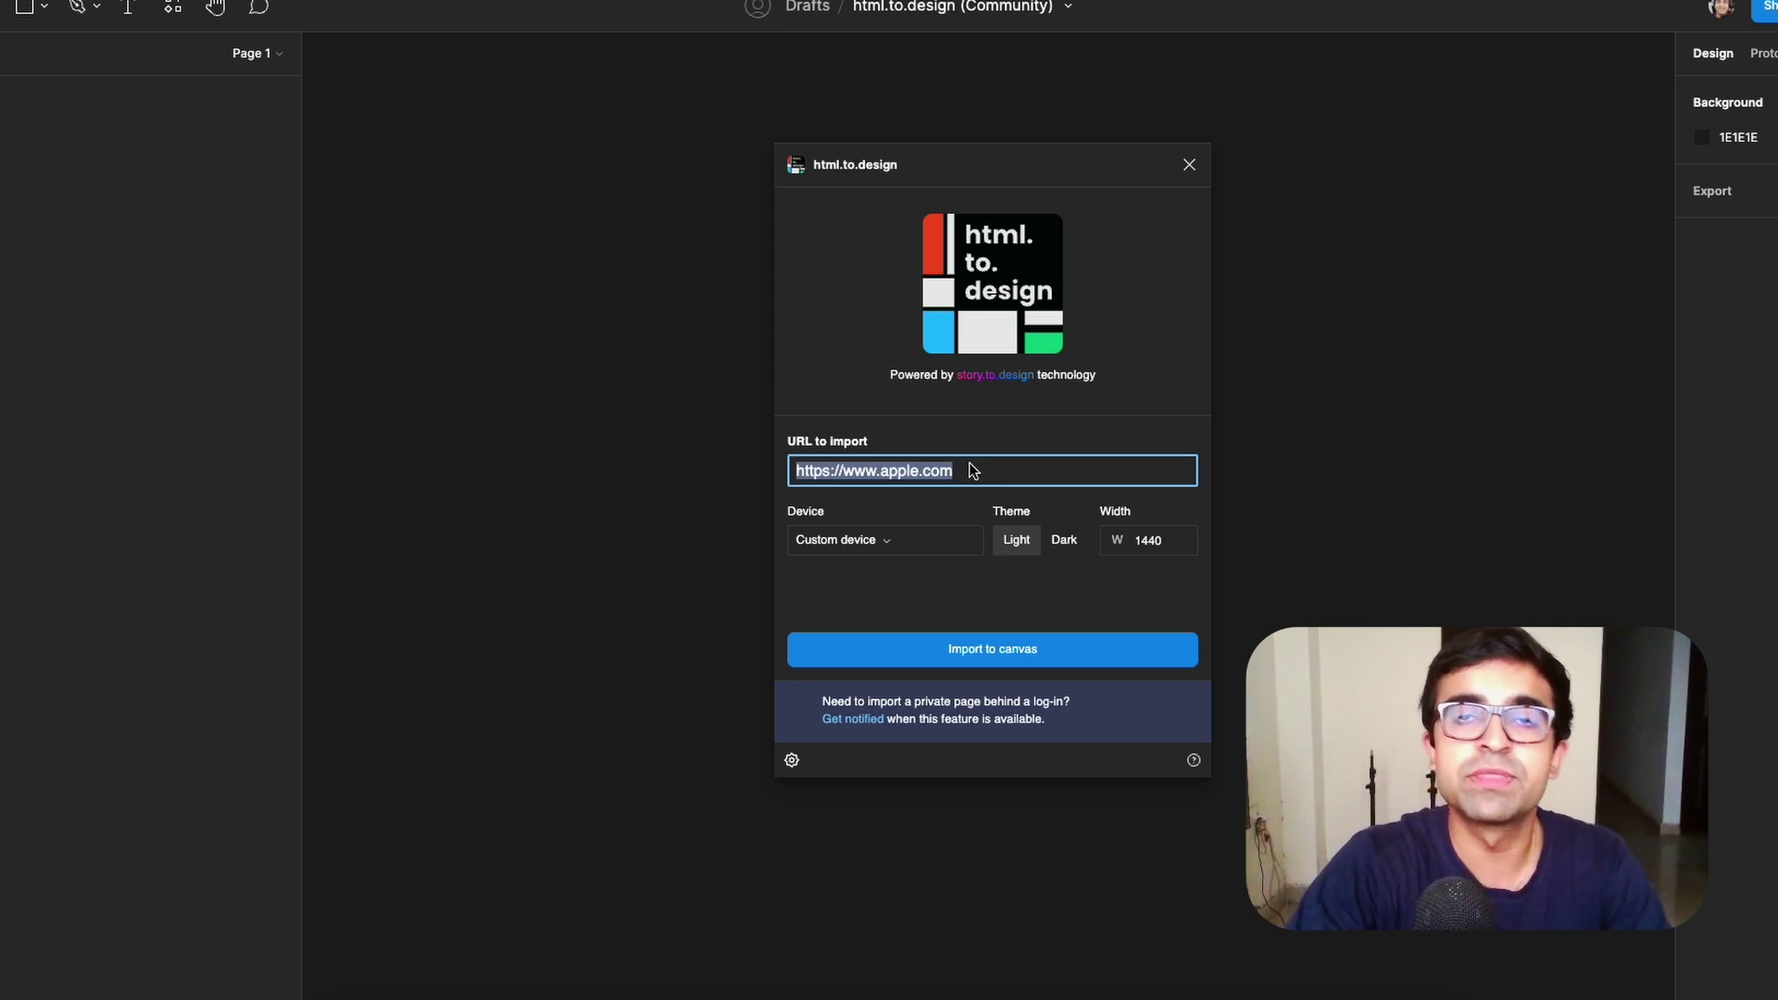
Import the pasted Product Hunt URL with Custom device at width 1440.
type("https://www.producthunt.com/")
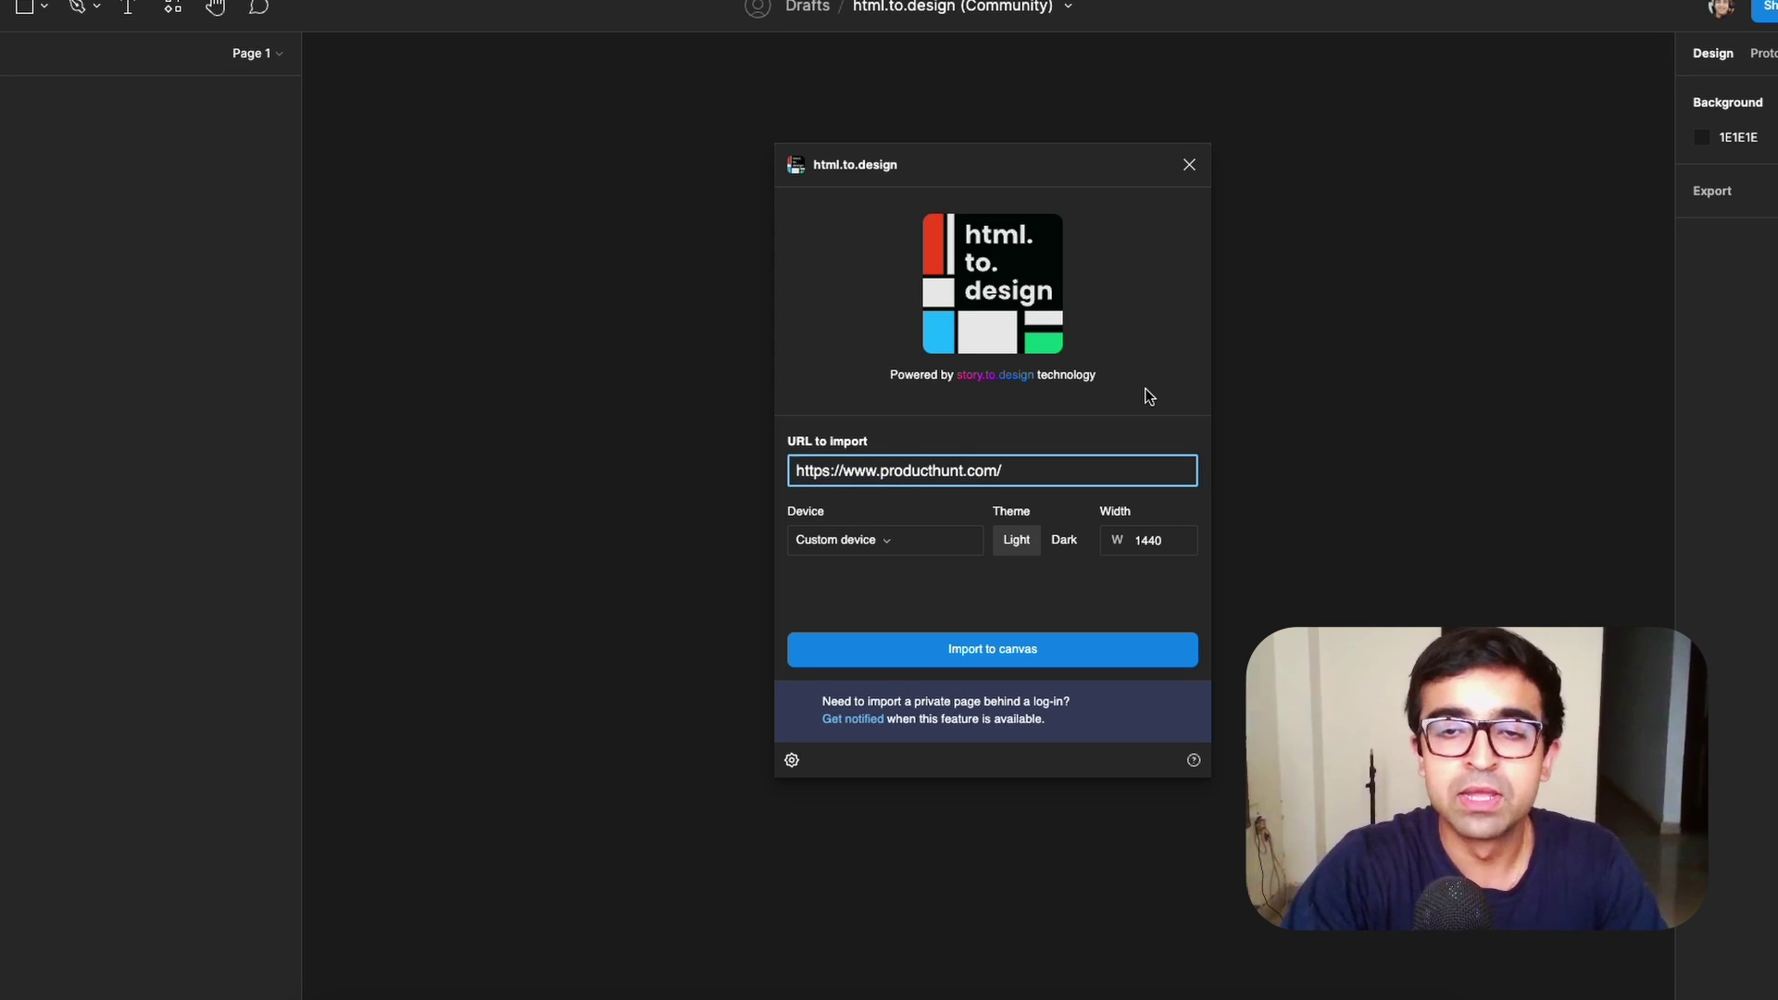
left_click(1125, 403)
left_click(917, 545)
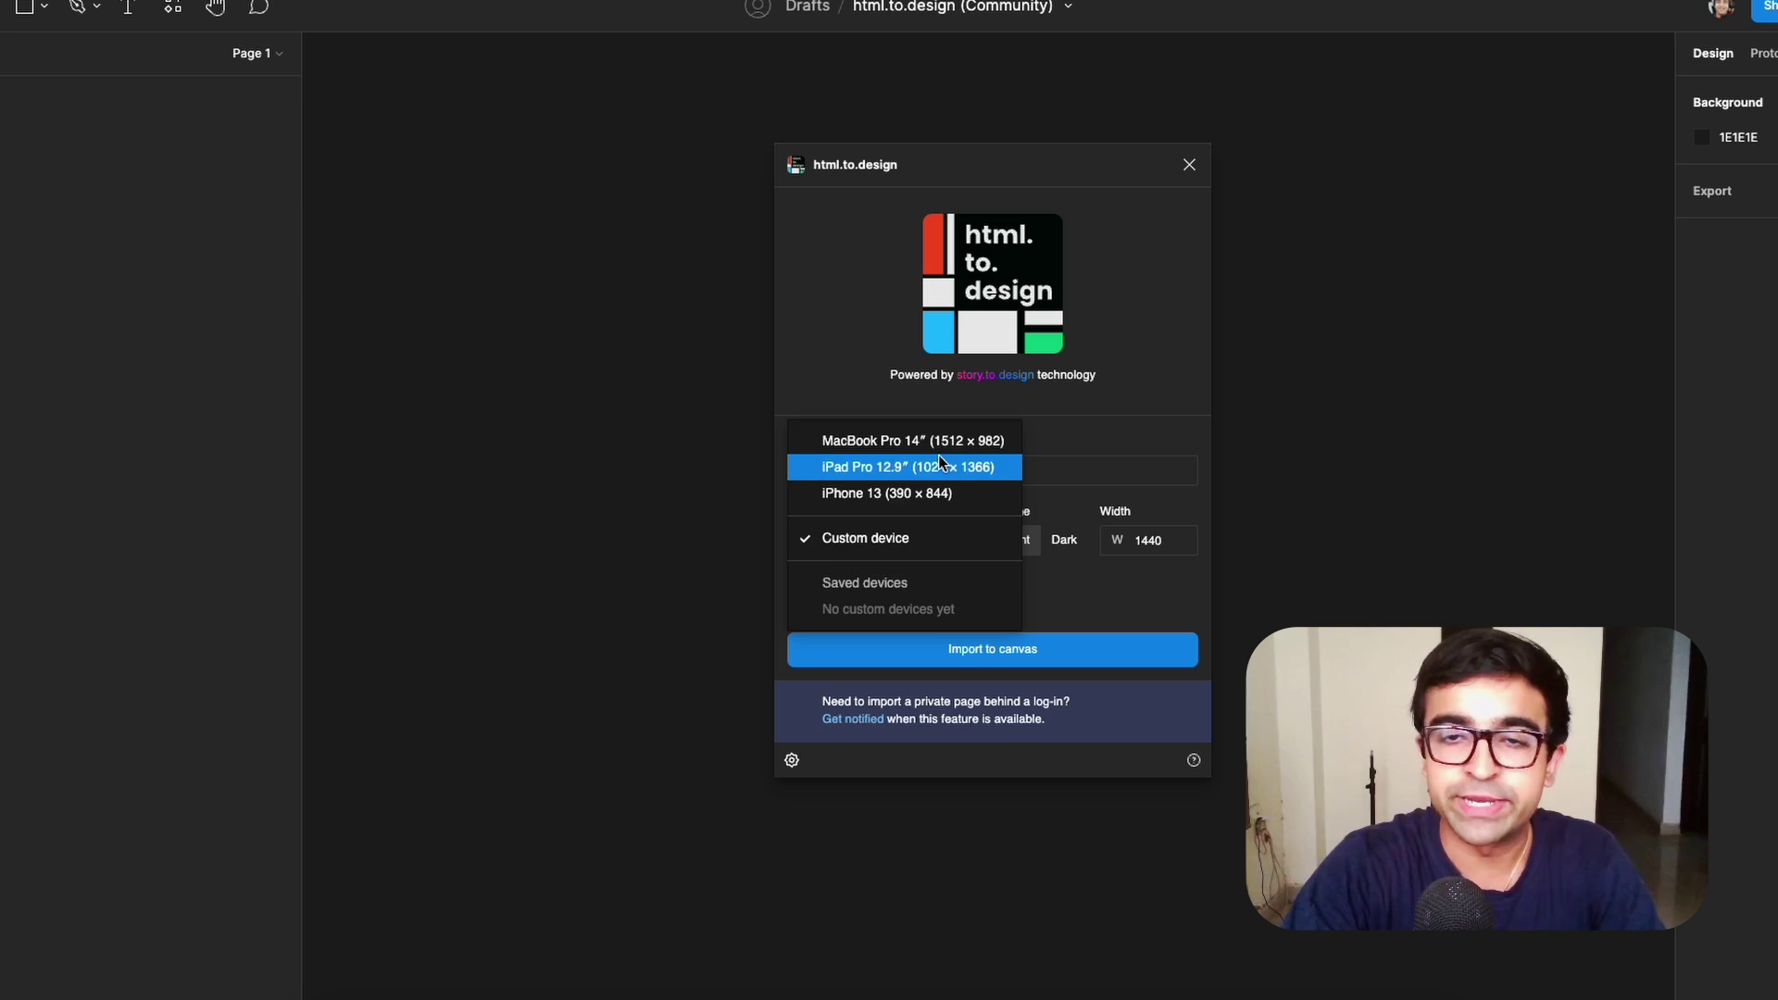
left_click(930, 541)
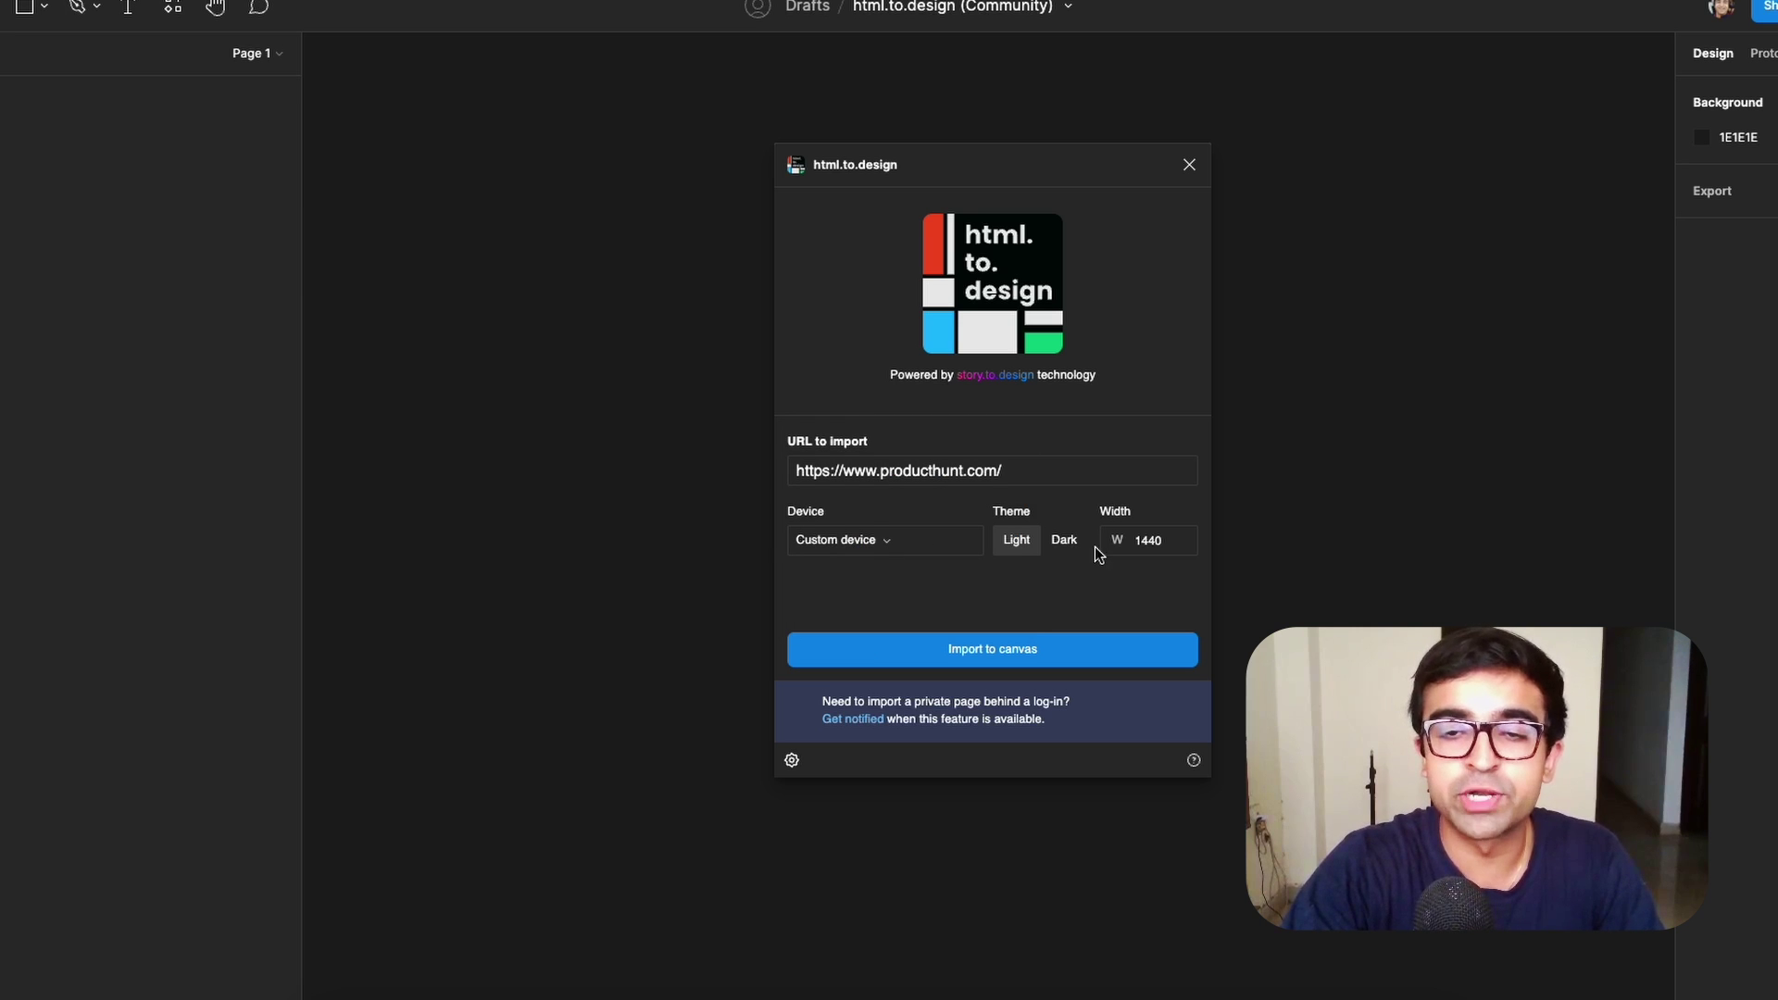
type("1440")
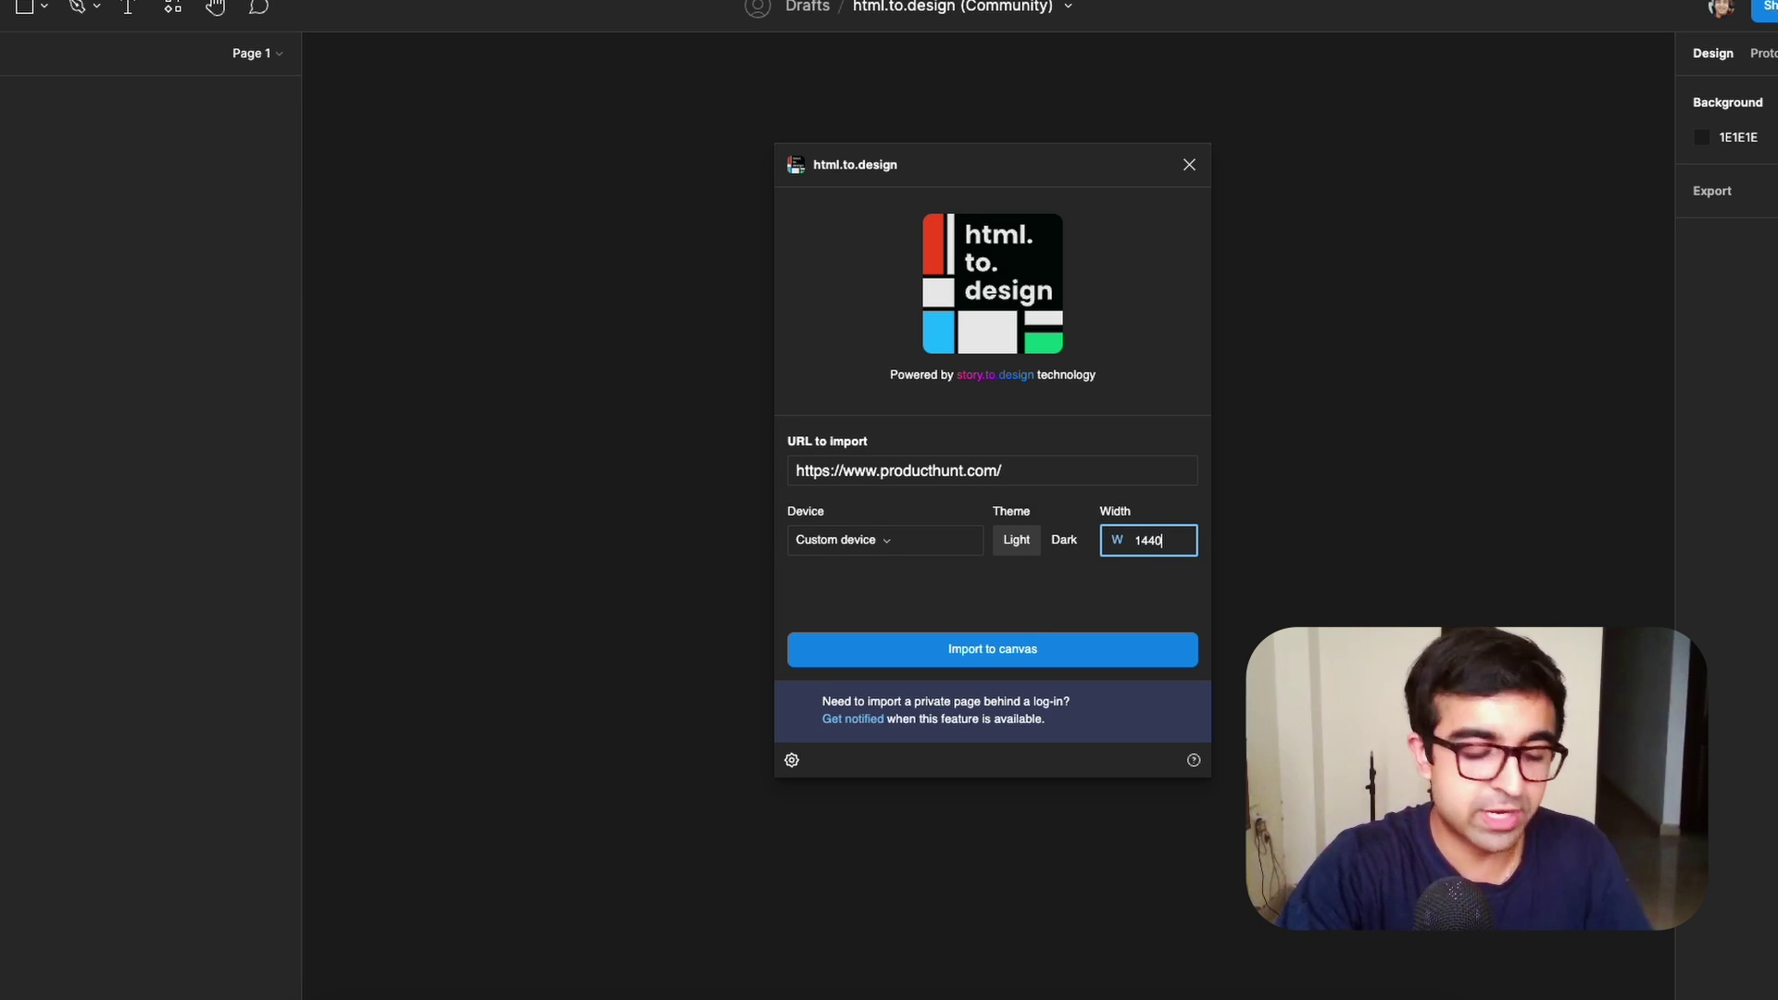
left_click(1053, 581)
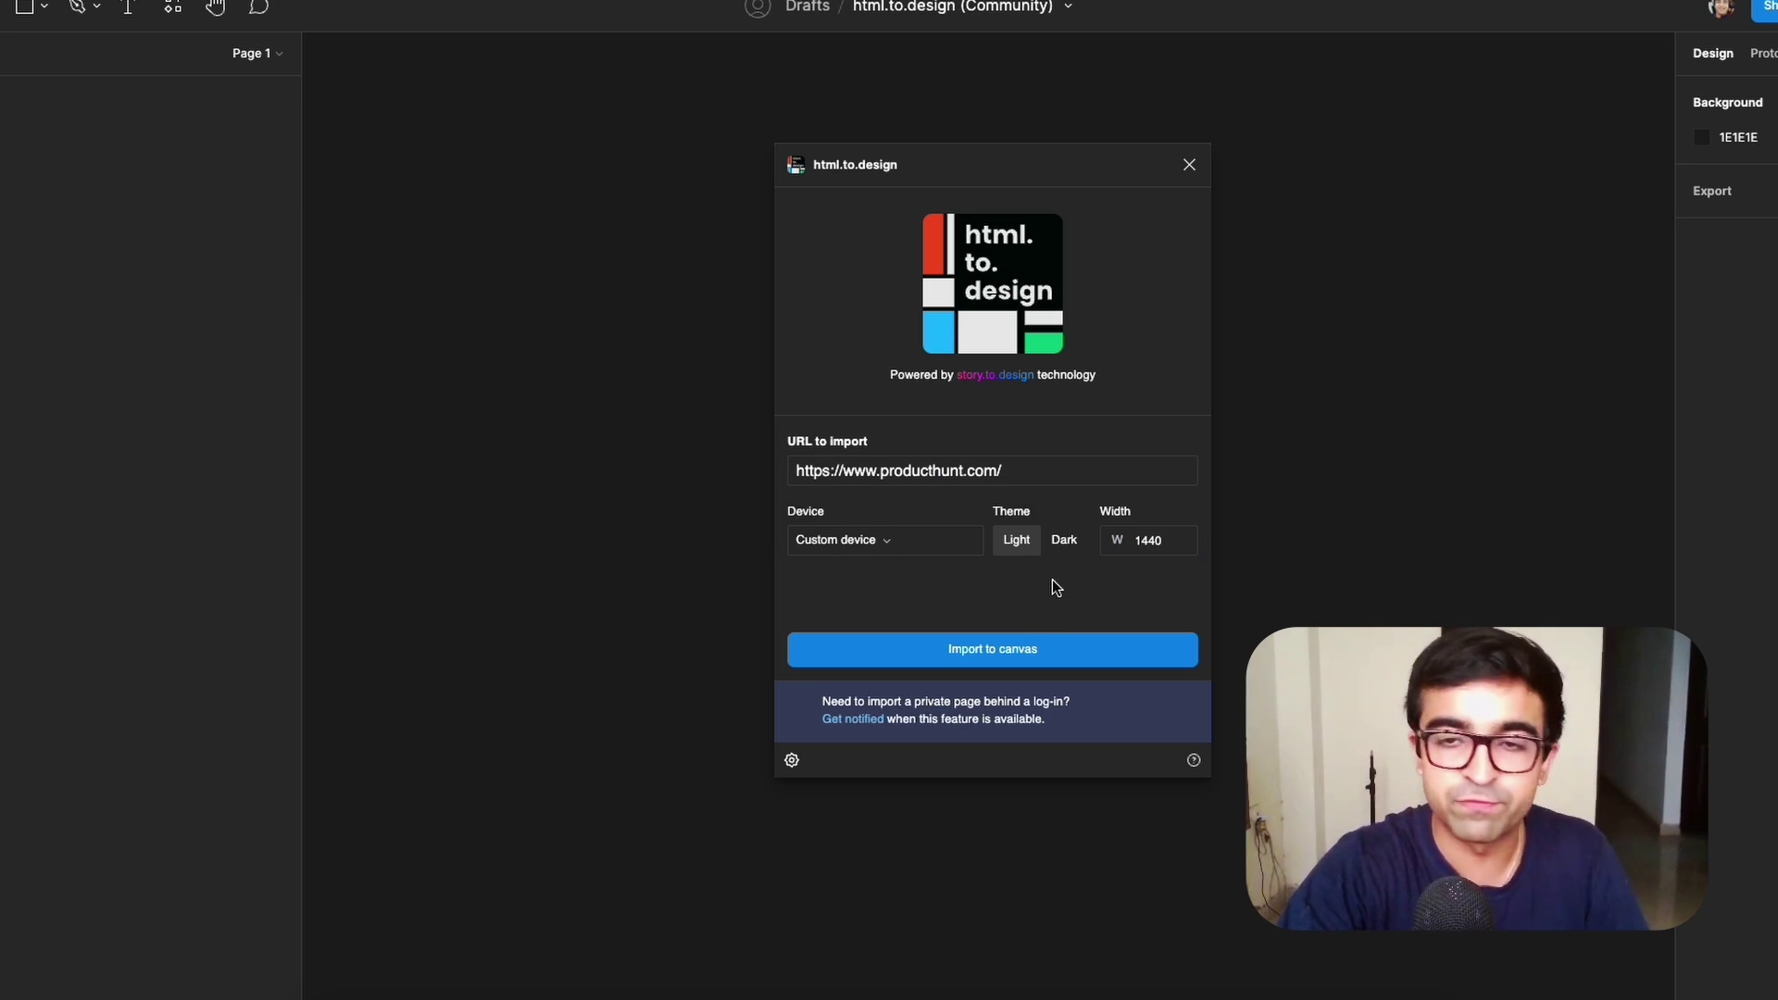
left_click(1026, 648)
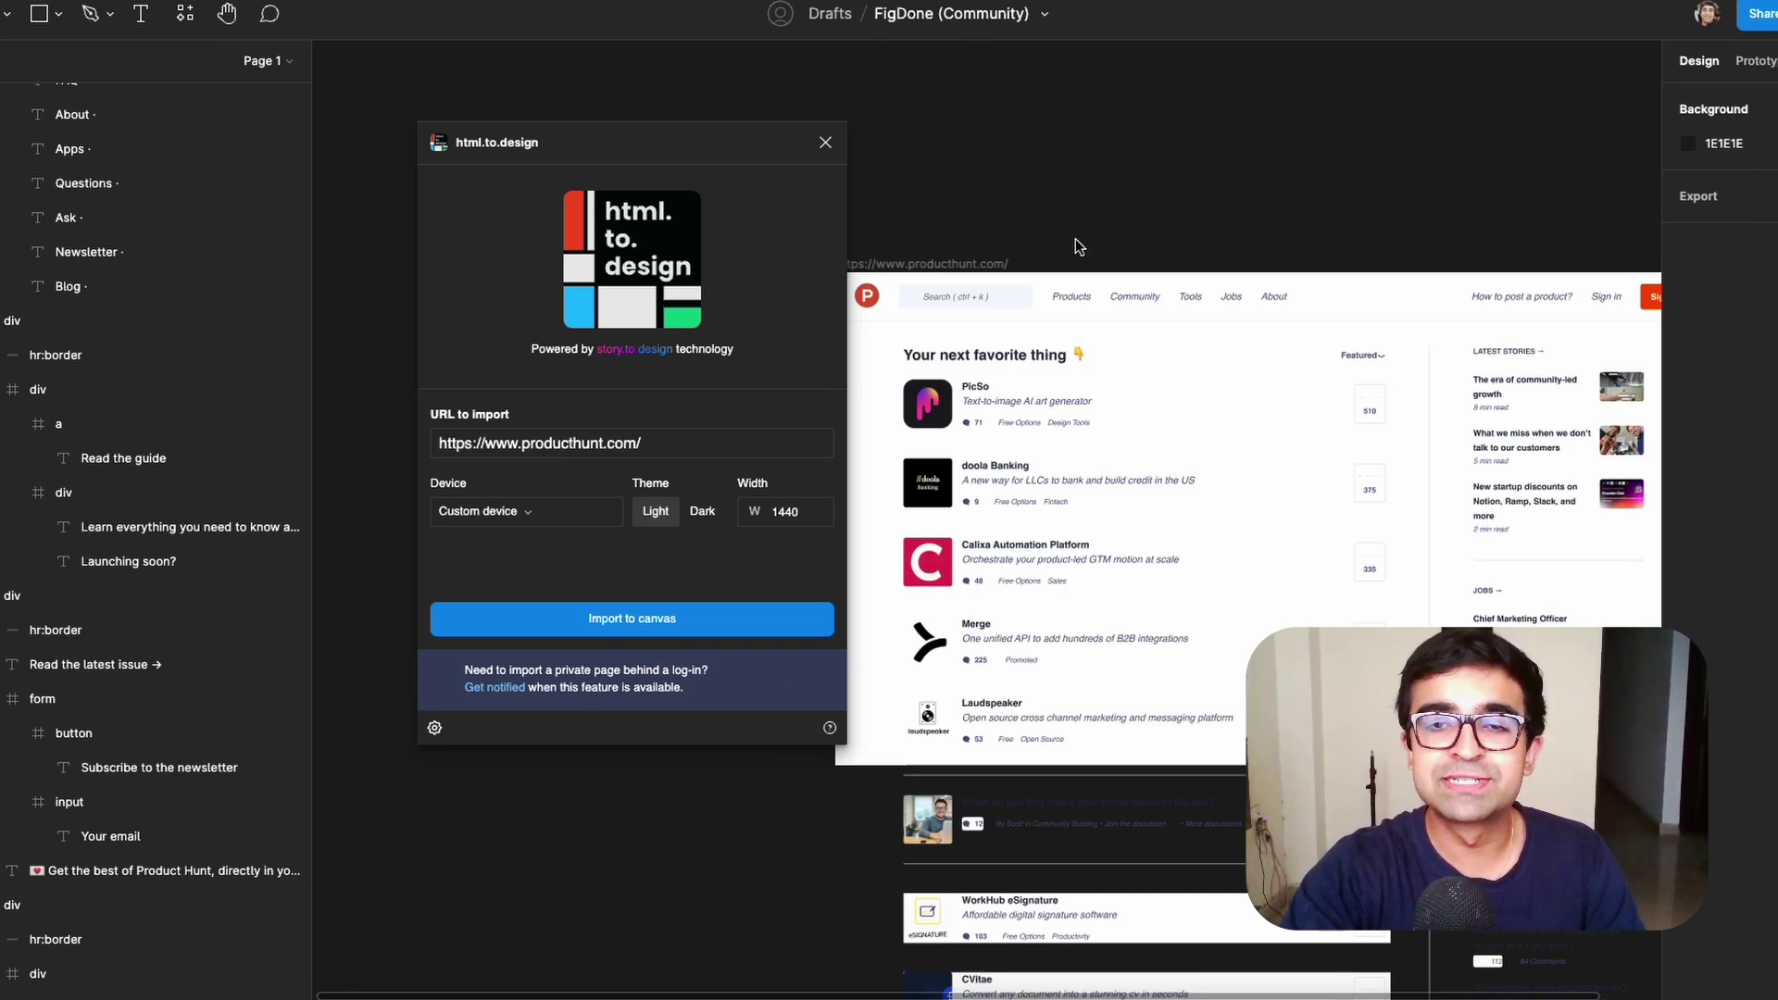
left_click(950, 262)
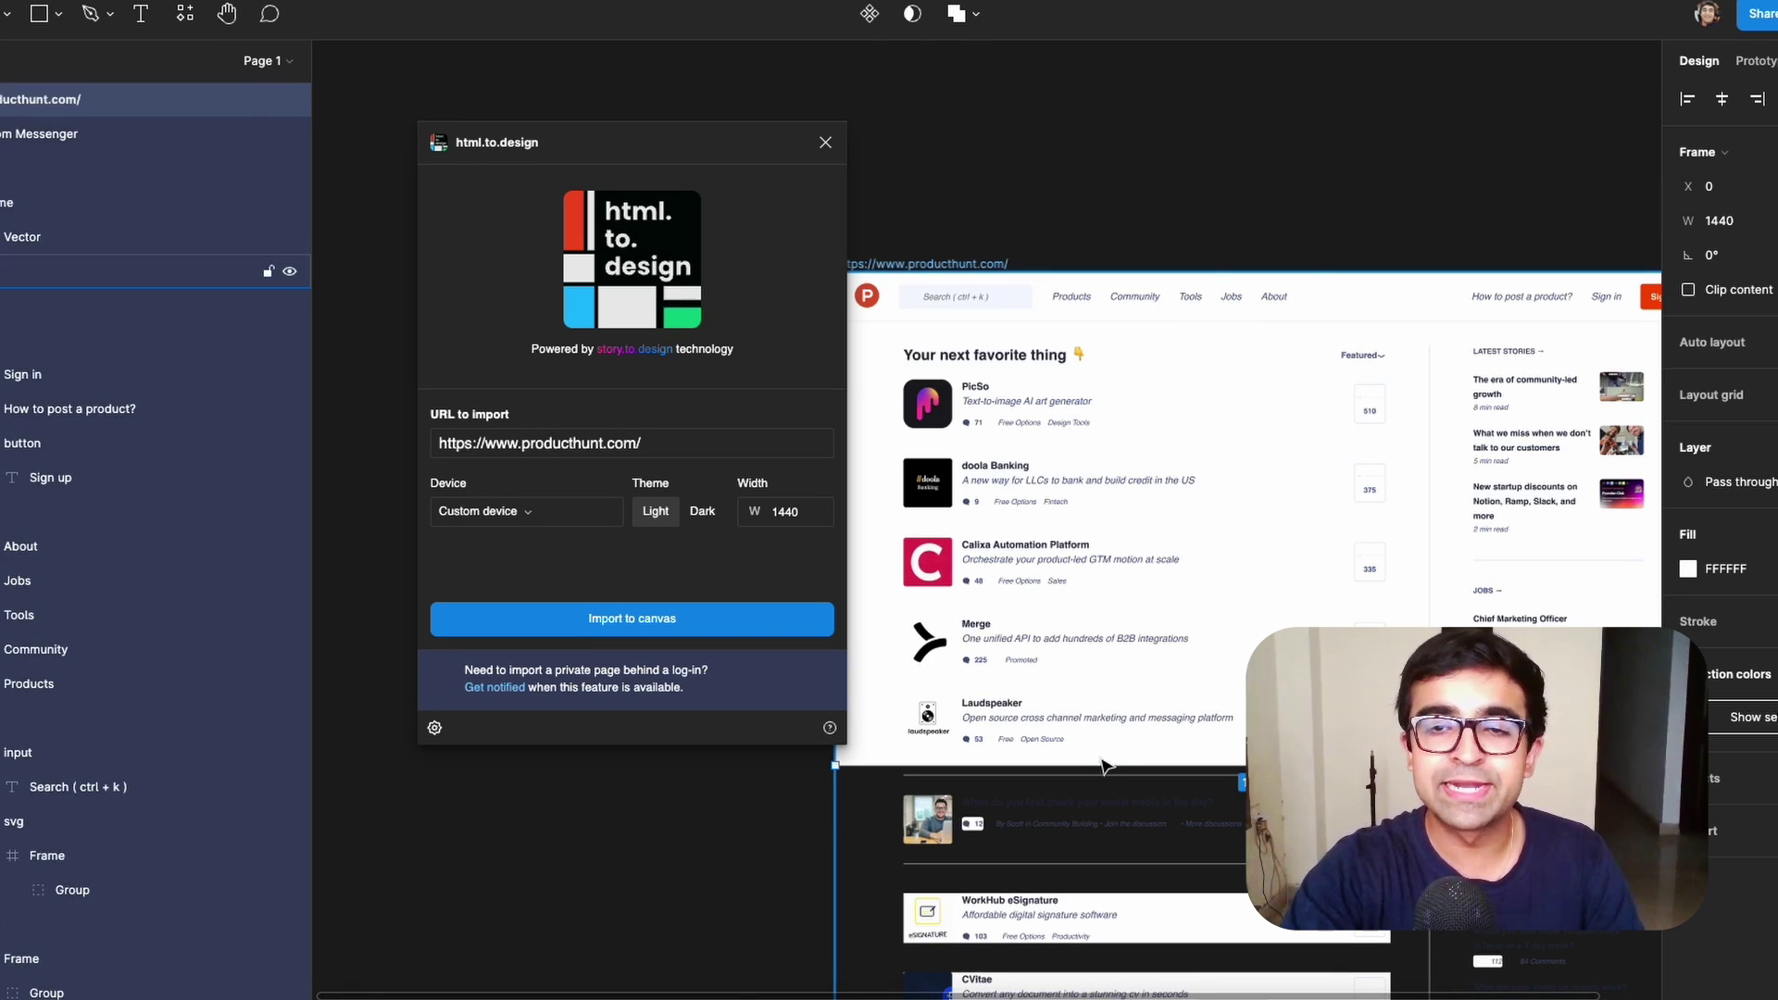
scroll(1193, 586, "down", 5)
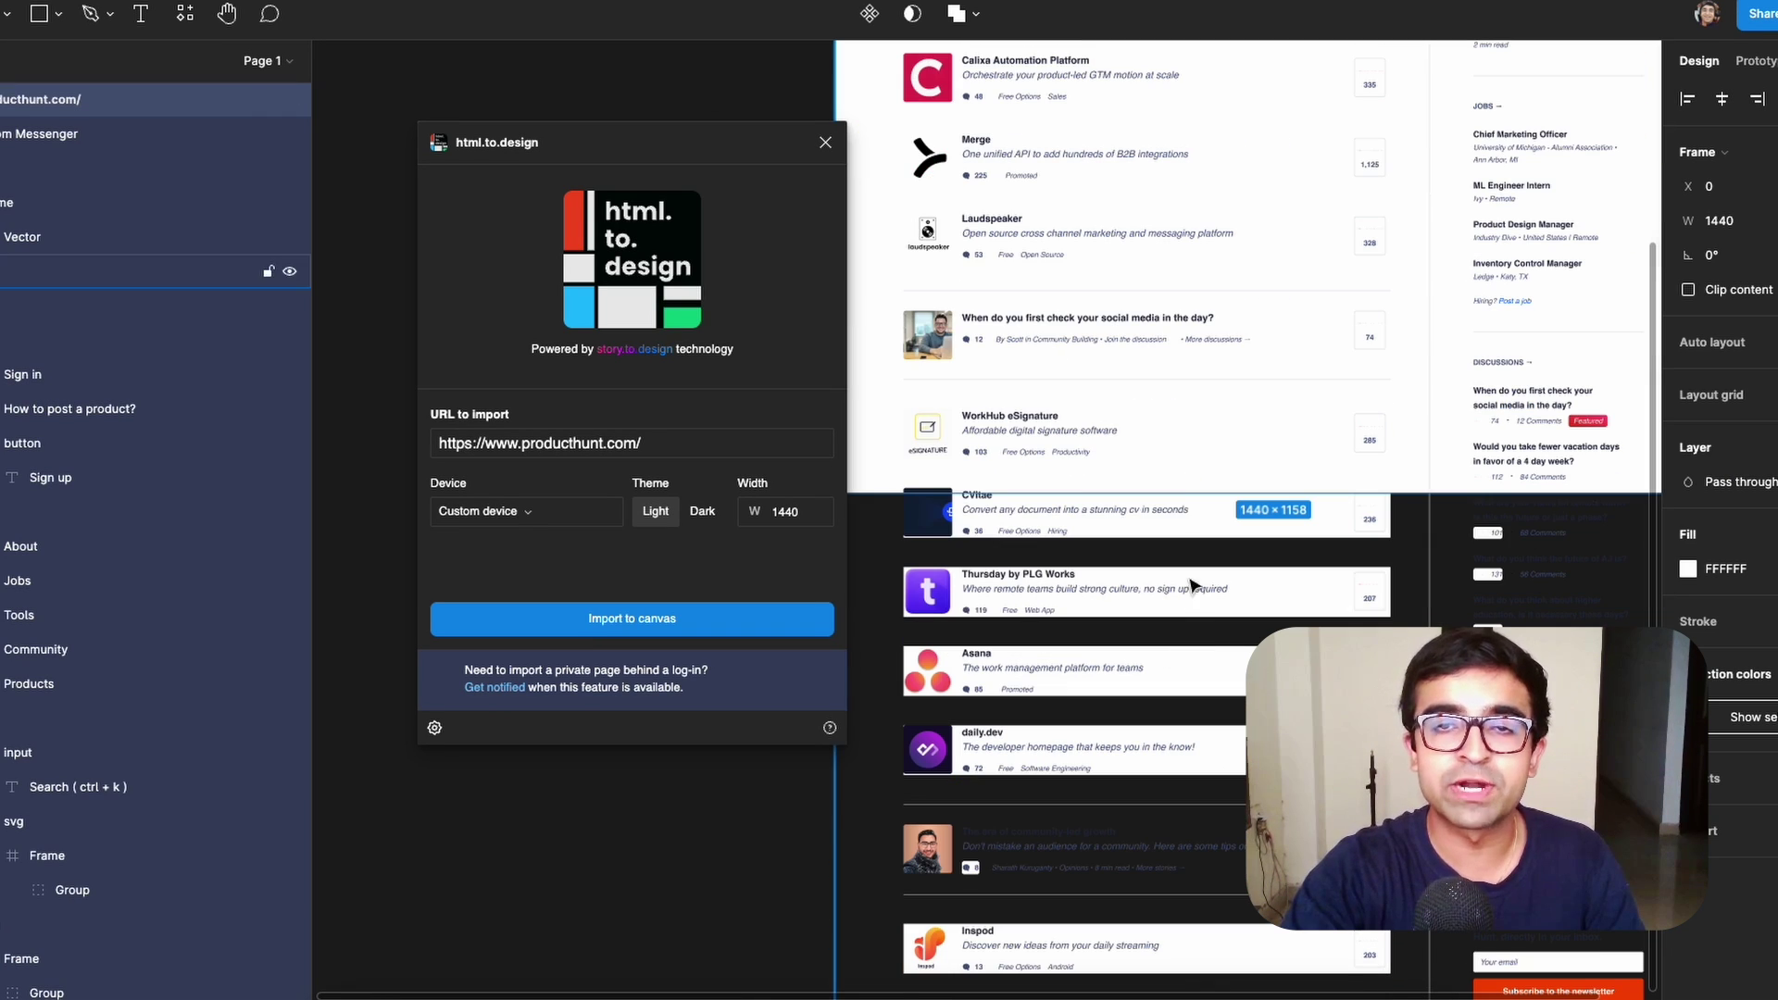
scroll(1204, 583, "down", 4)
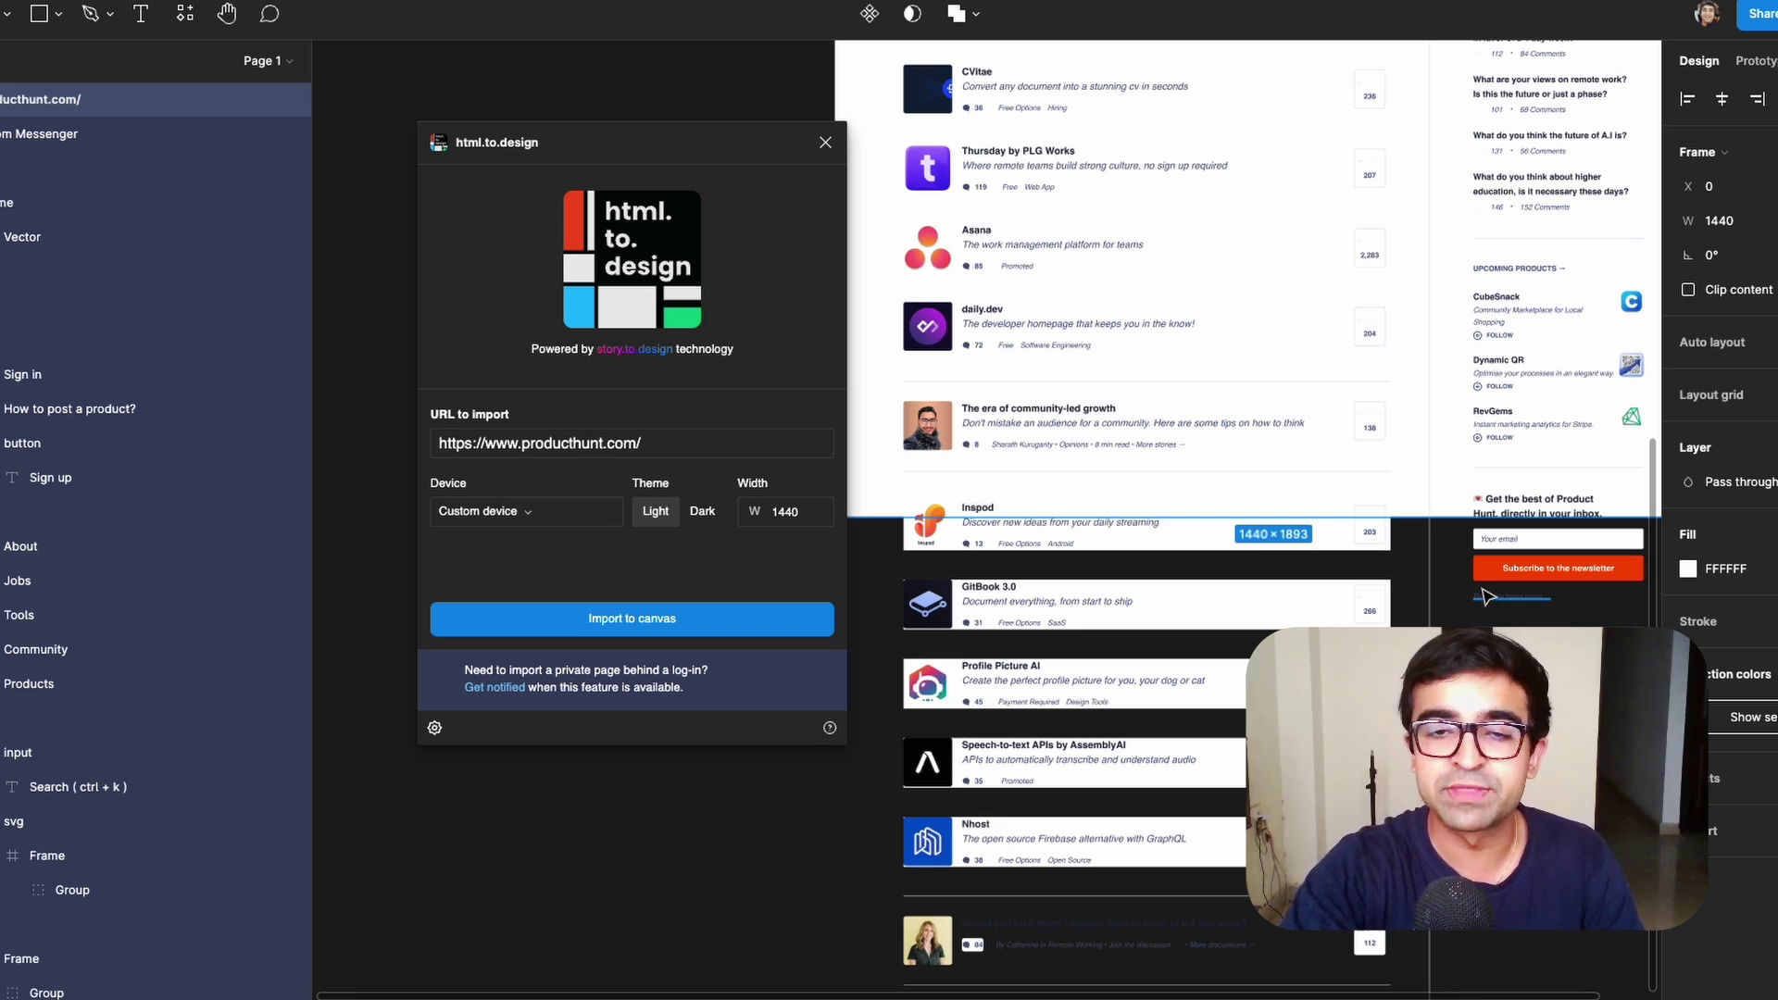
scroll(1482, 592, "right", 3)
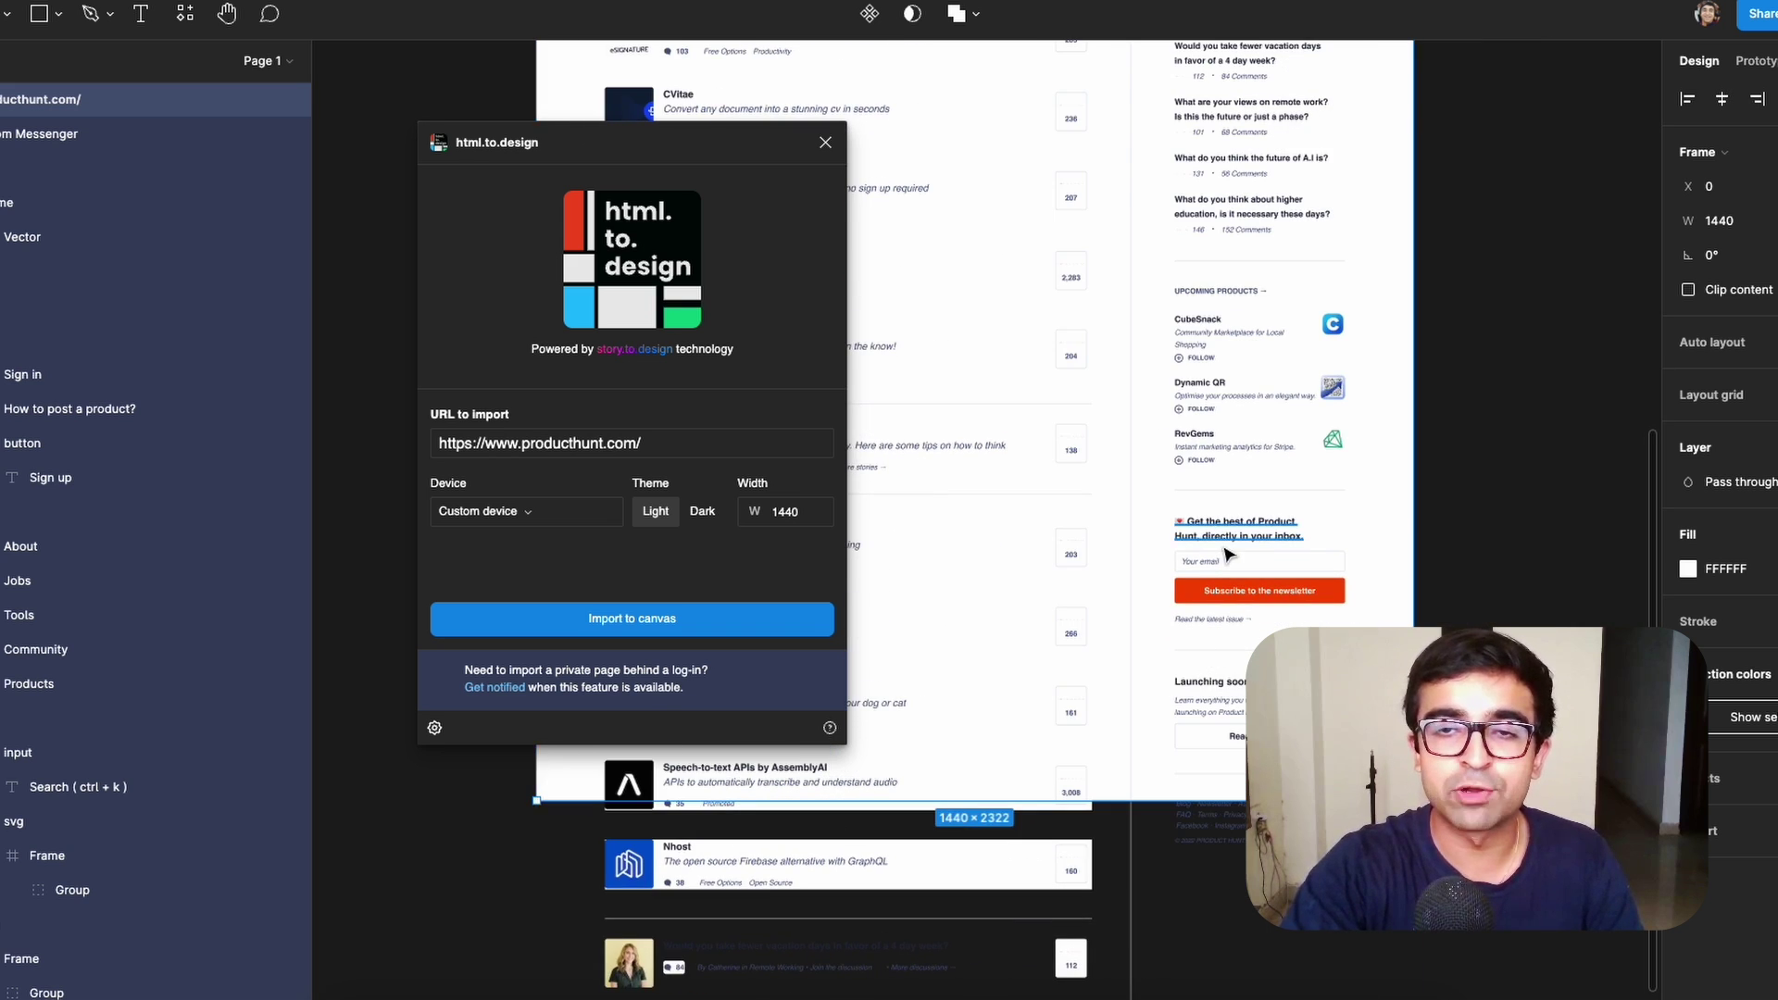
scroll(1228, 553, "up", 5)
left_click(1228, 554)
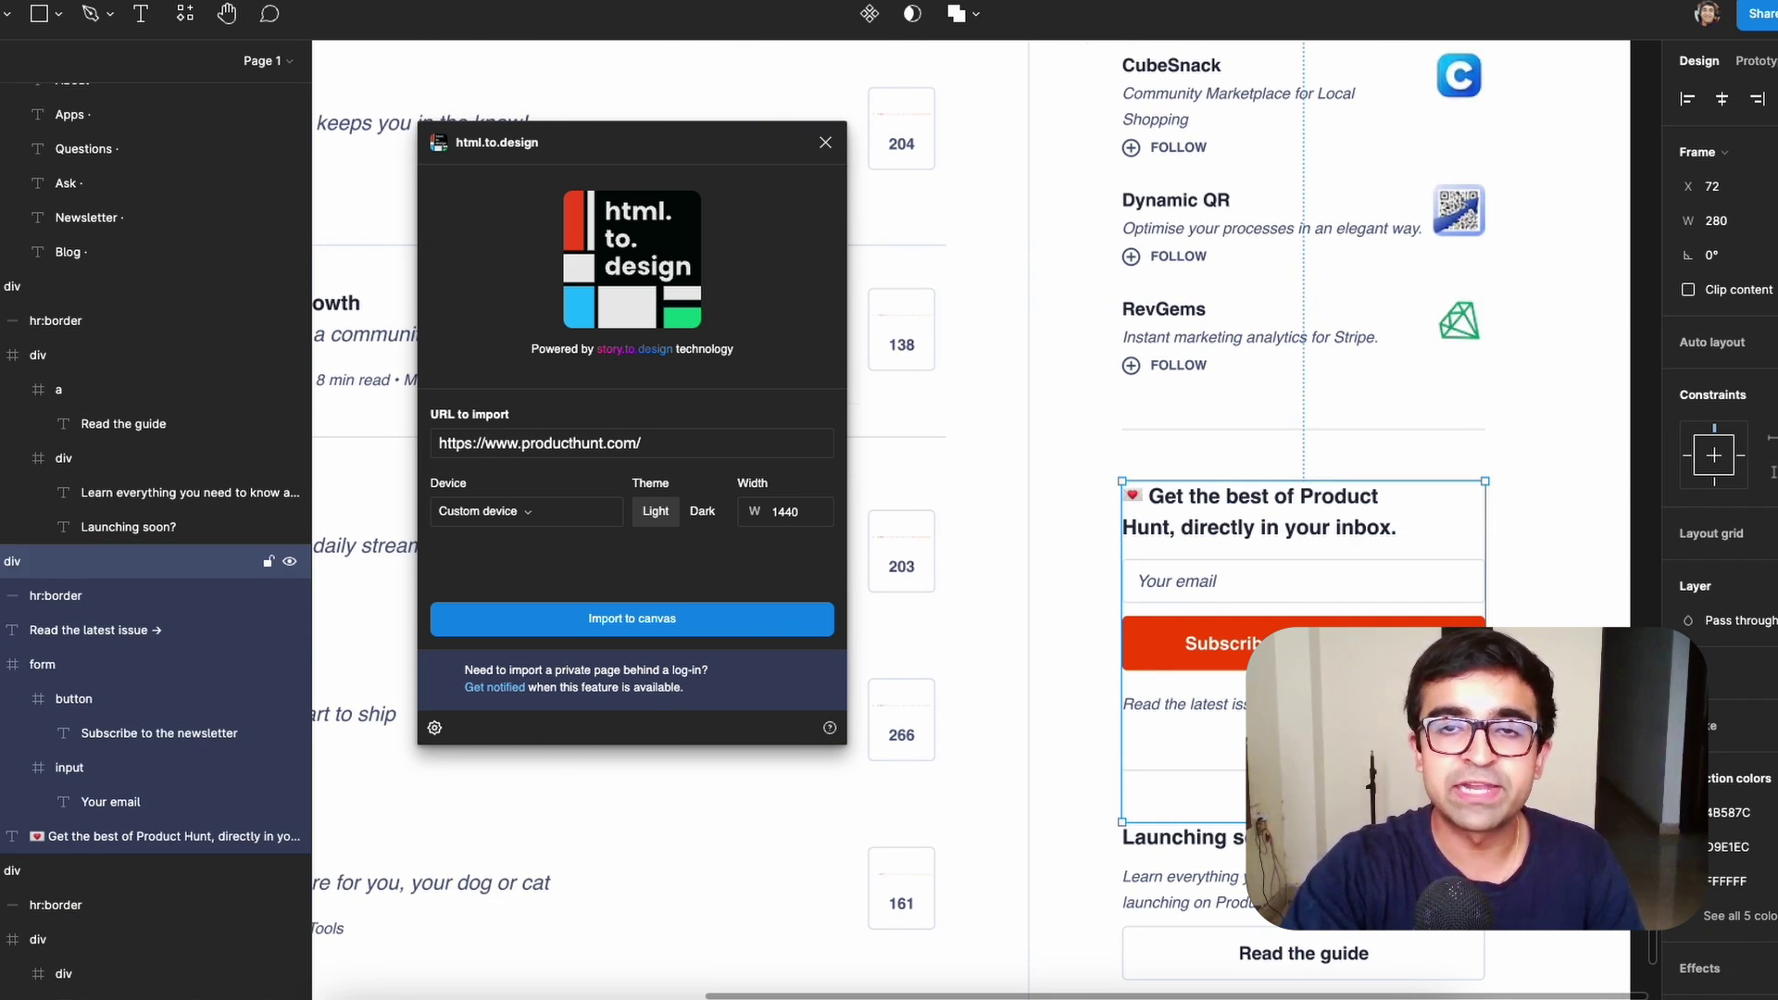
left_click(1202, 582)
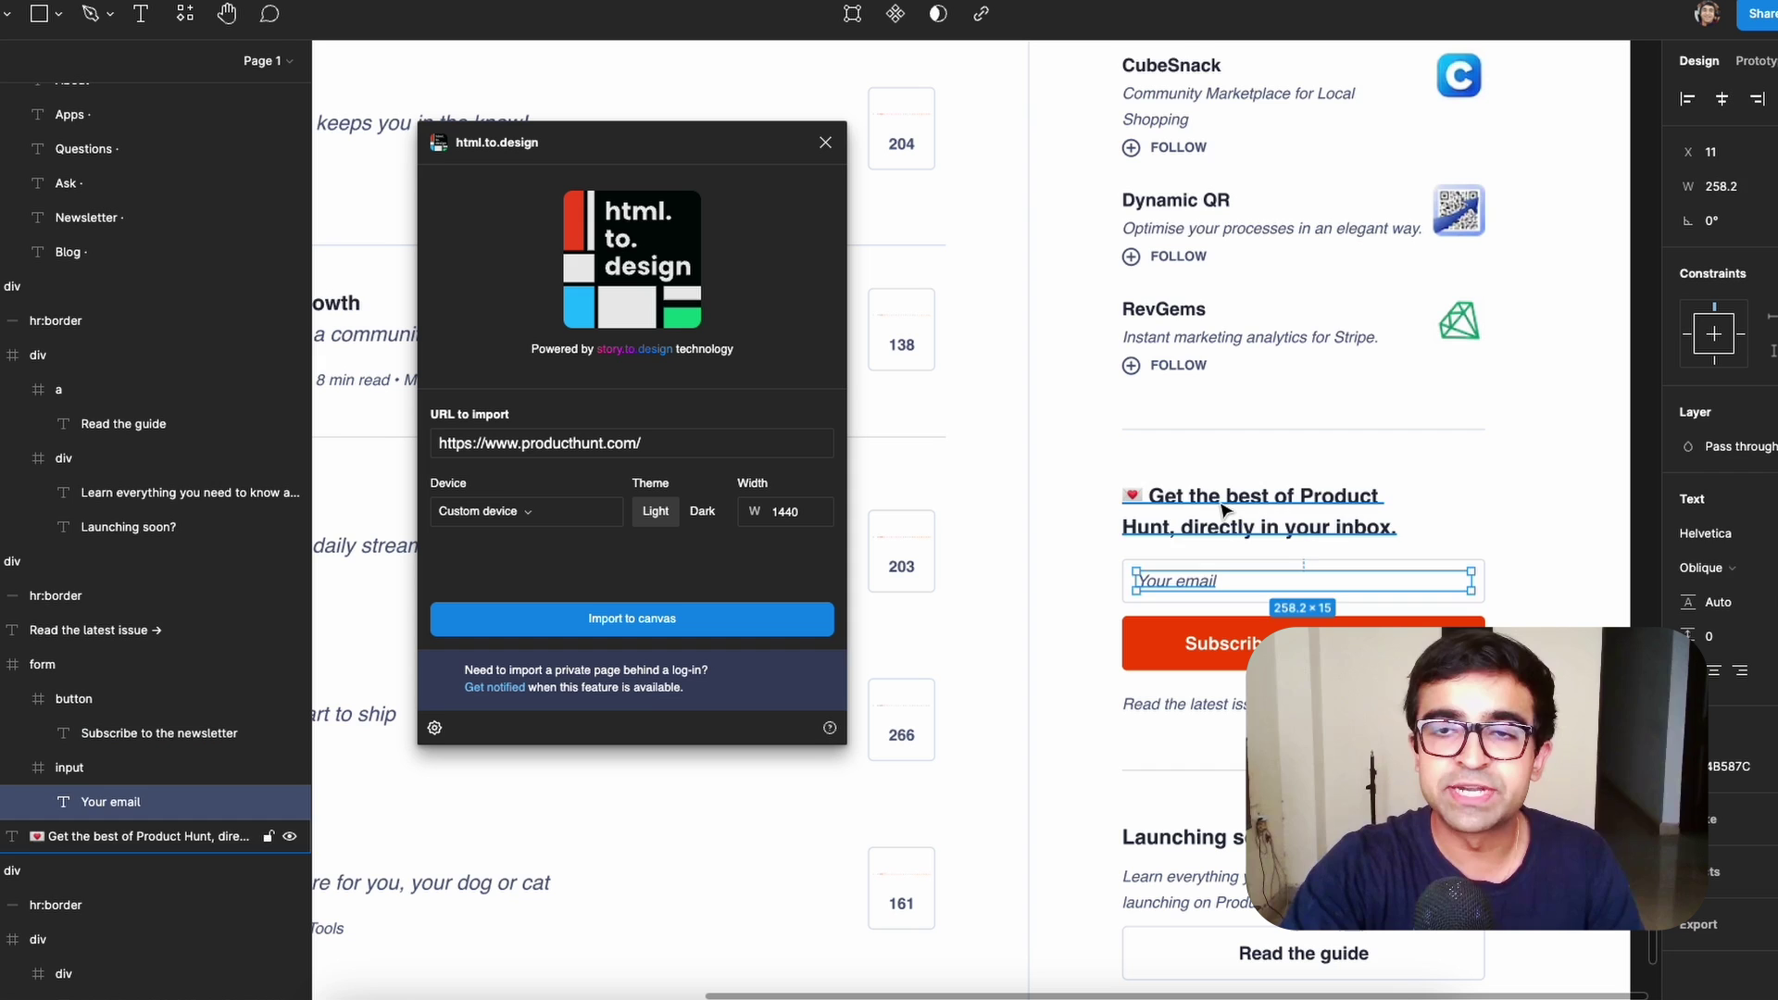
left_click(1224, 509)
left_click(1143, 470)
scroll(1076, 437, "up", 3)
scroll(1076, 437, "left", 3)
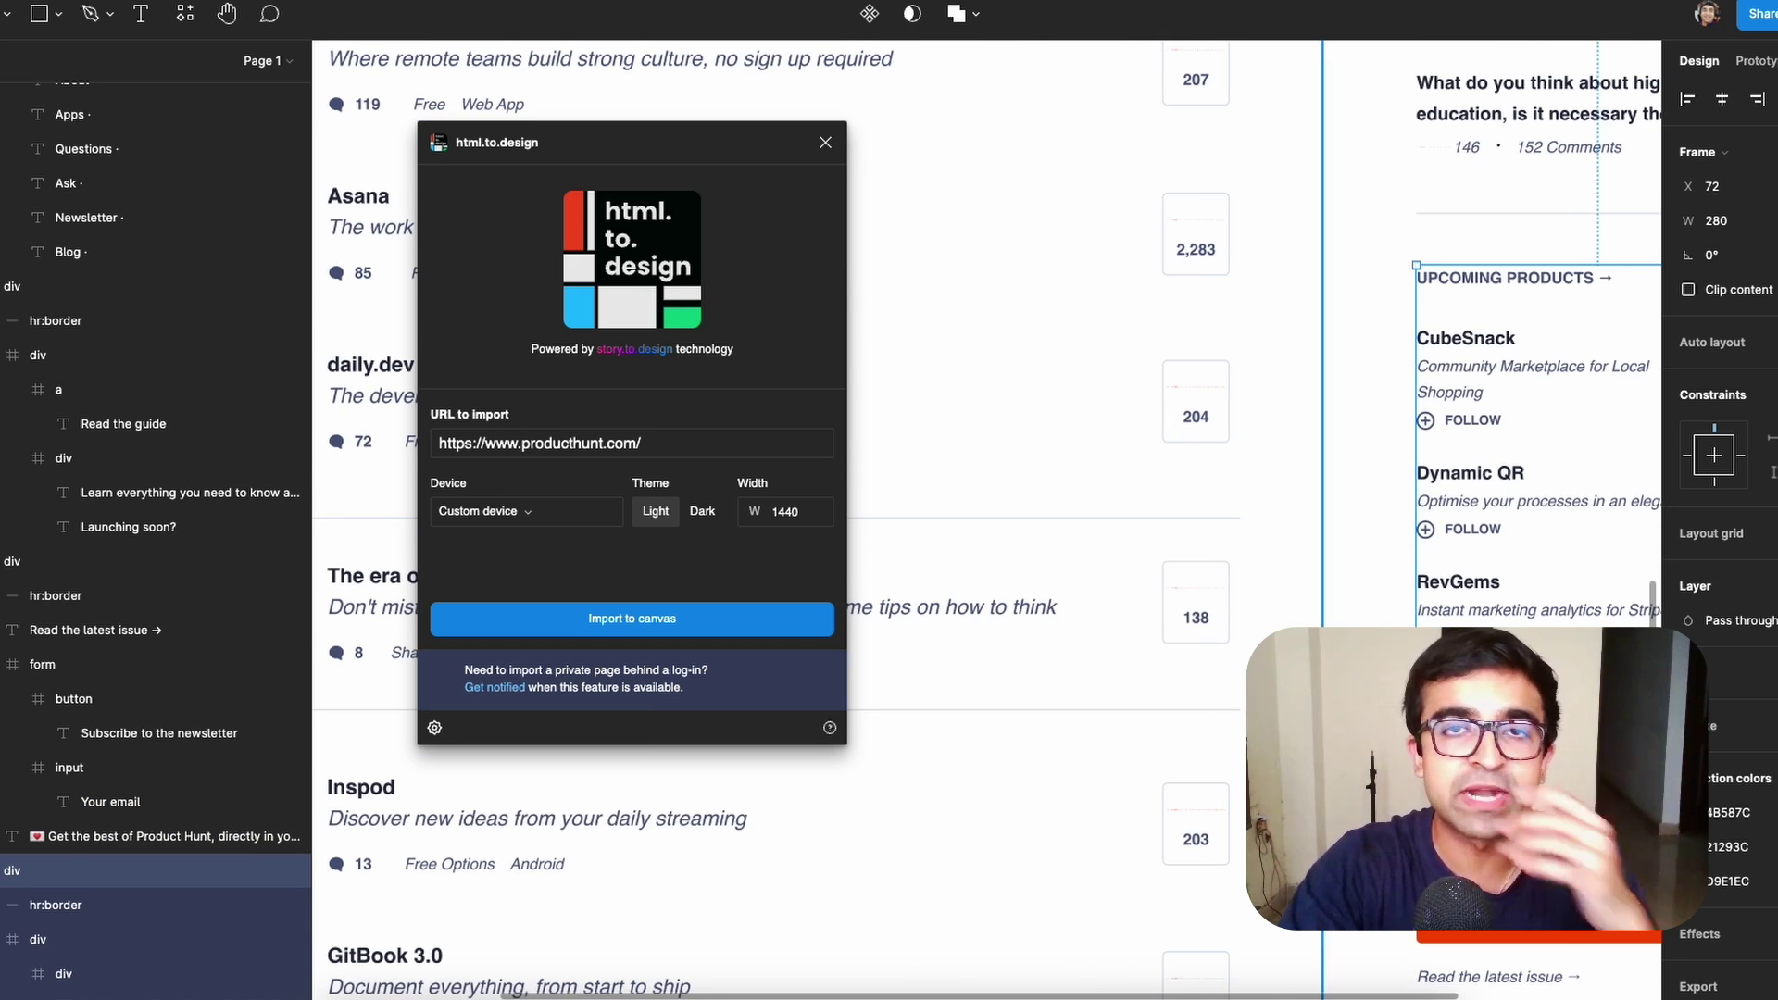
scroll(1102, 665, "right", 3)
scroll(1102, 665, "up", 1)
left_click(1176, 435)
left_click(1181, 569)
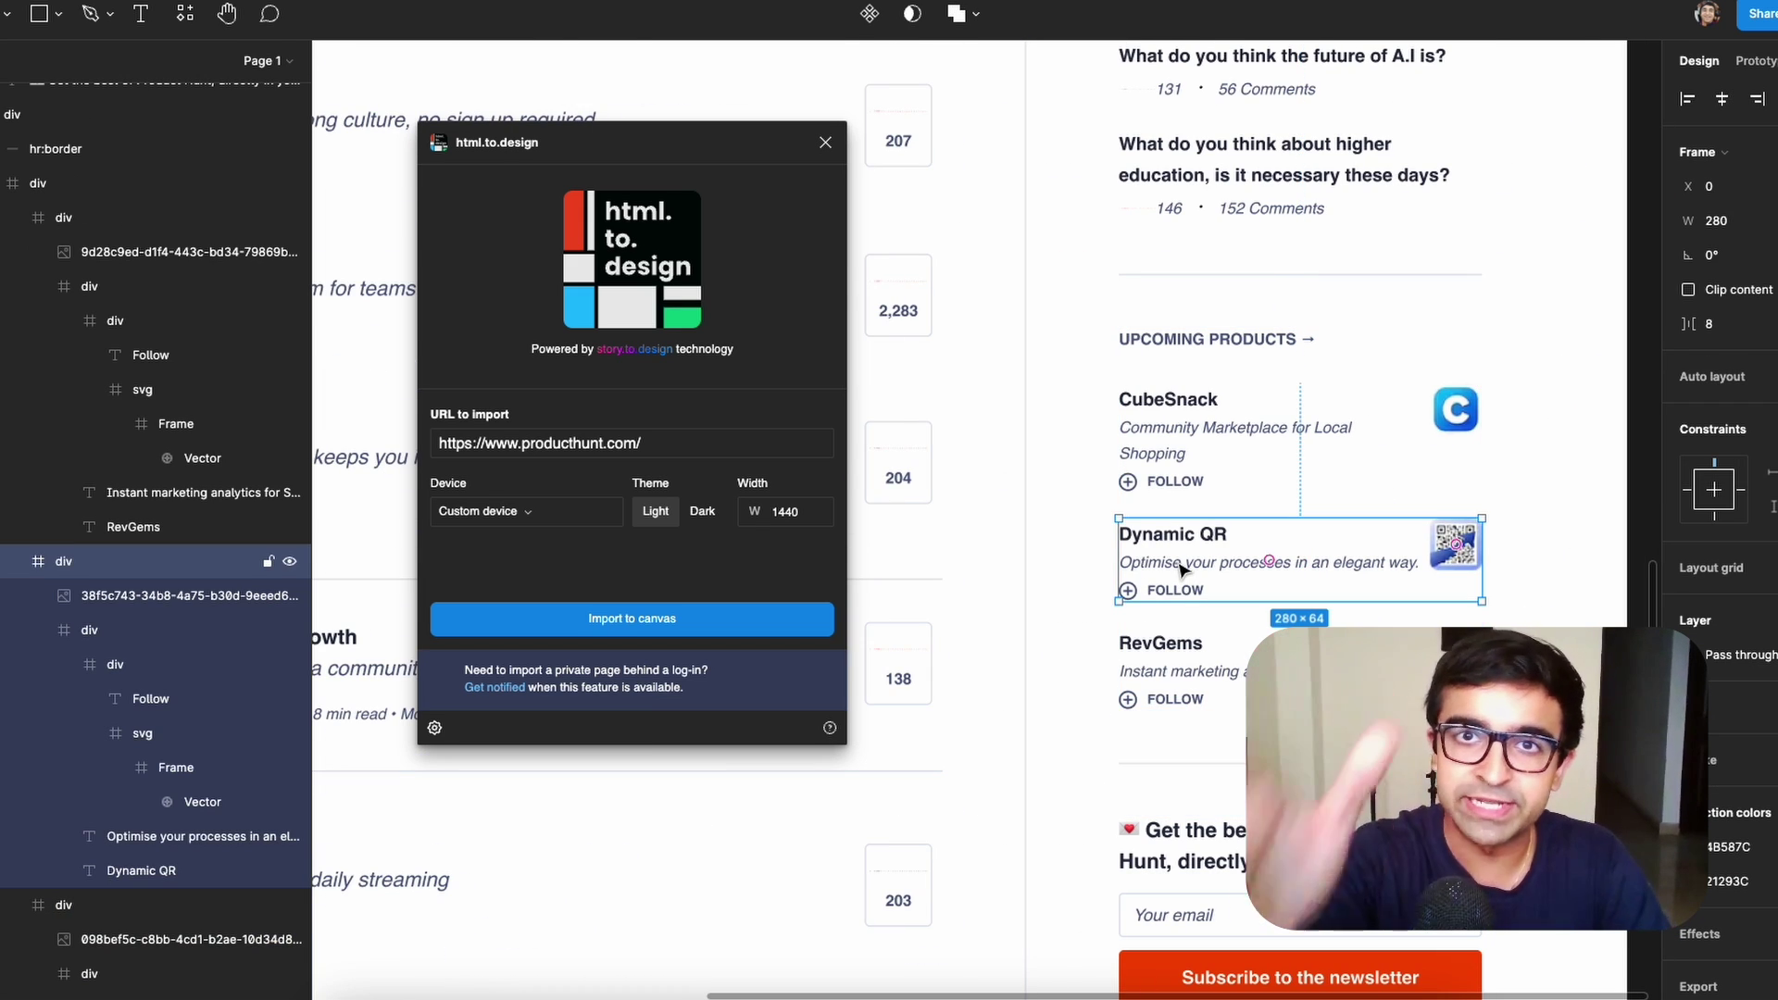
scroll(1181, 568, "down", 5)
scroll(1043, 418, "up", 4)
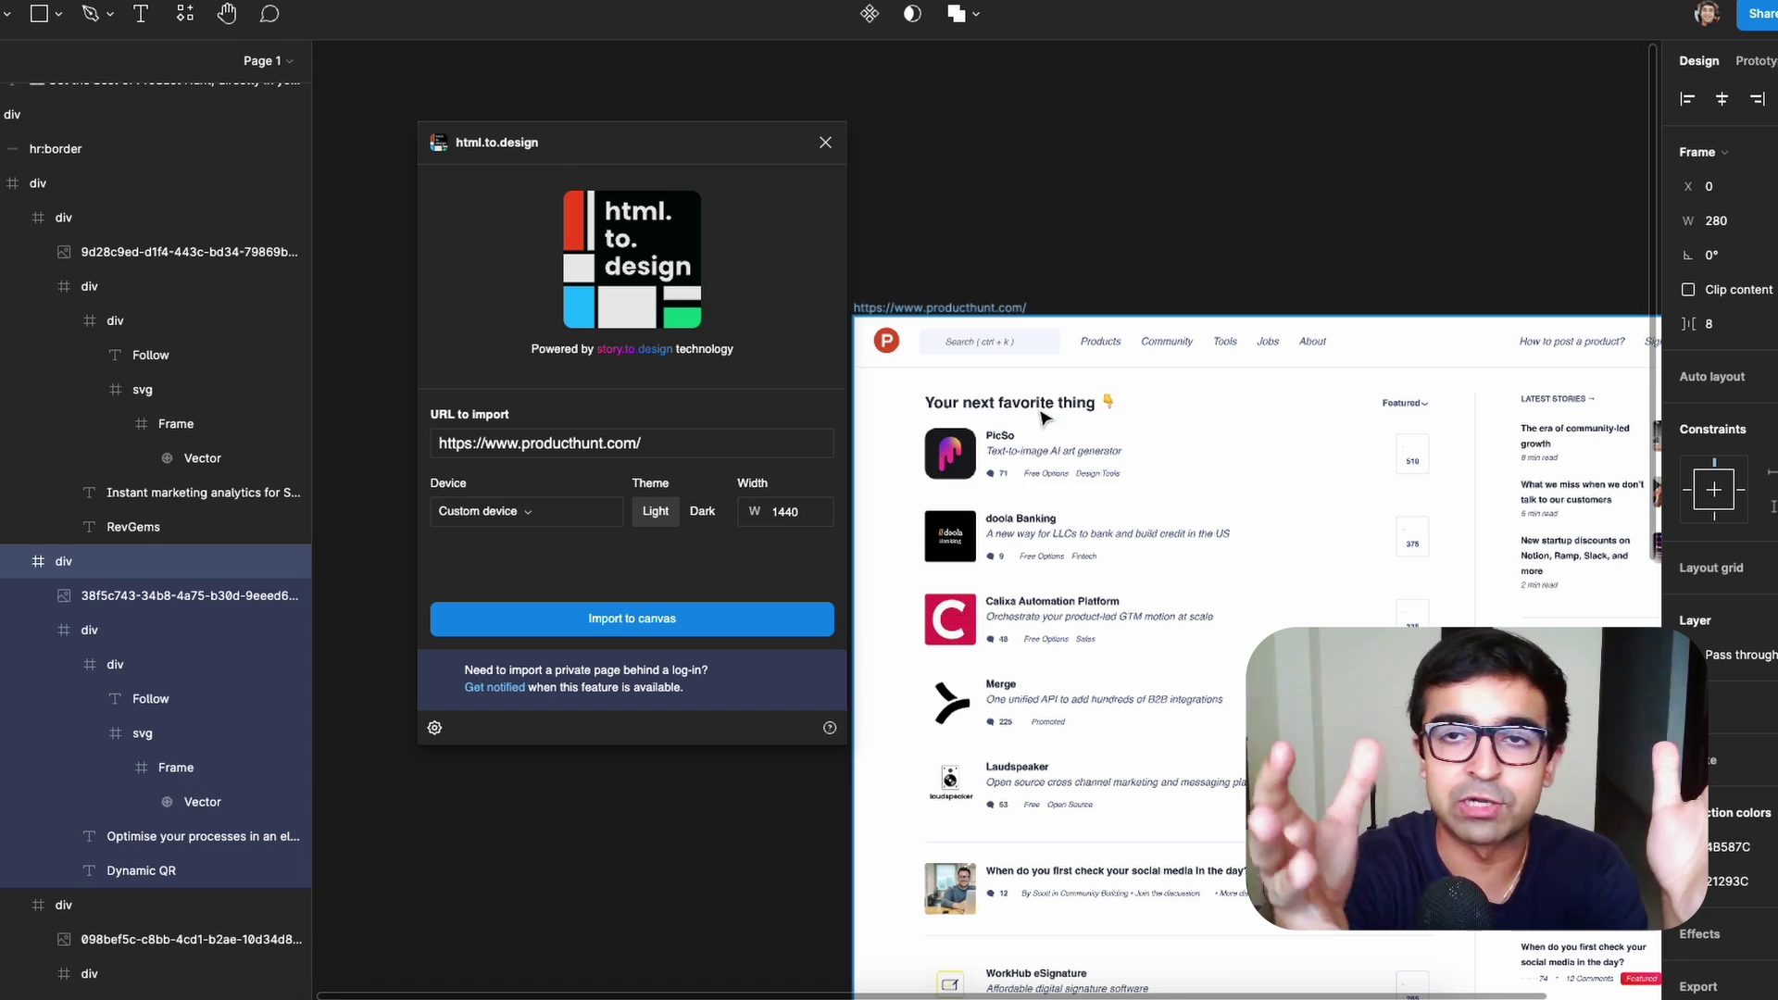
Select the imported product list frame.
left_click(1025, 465)
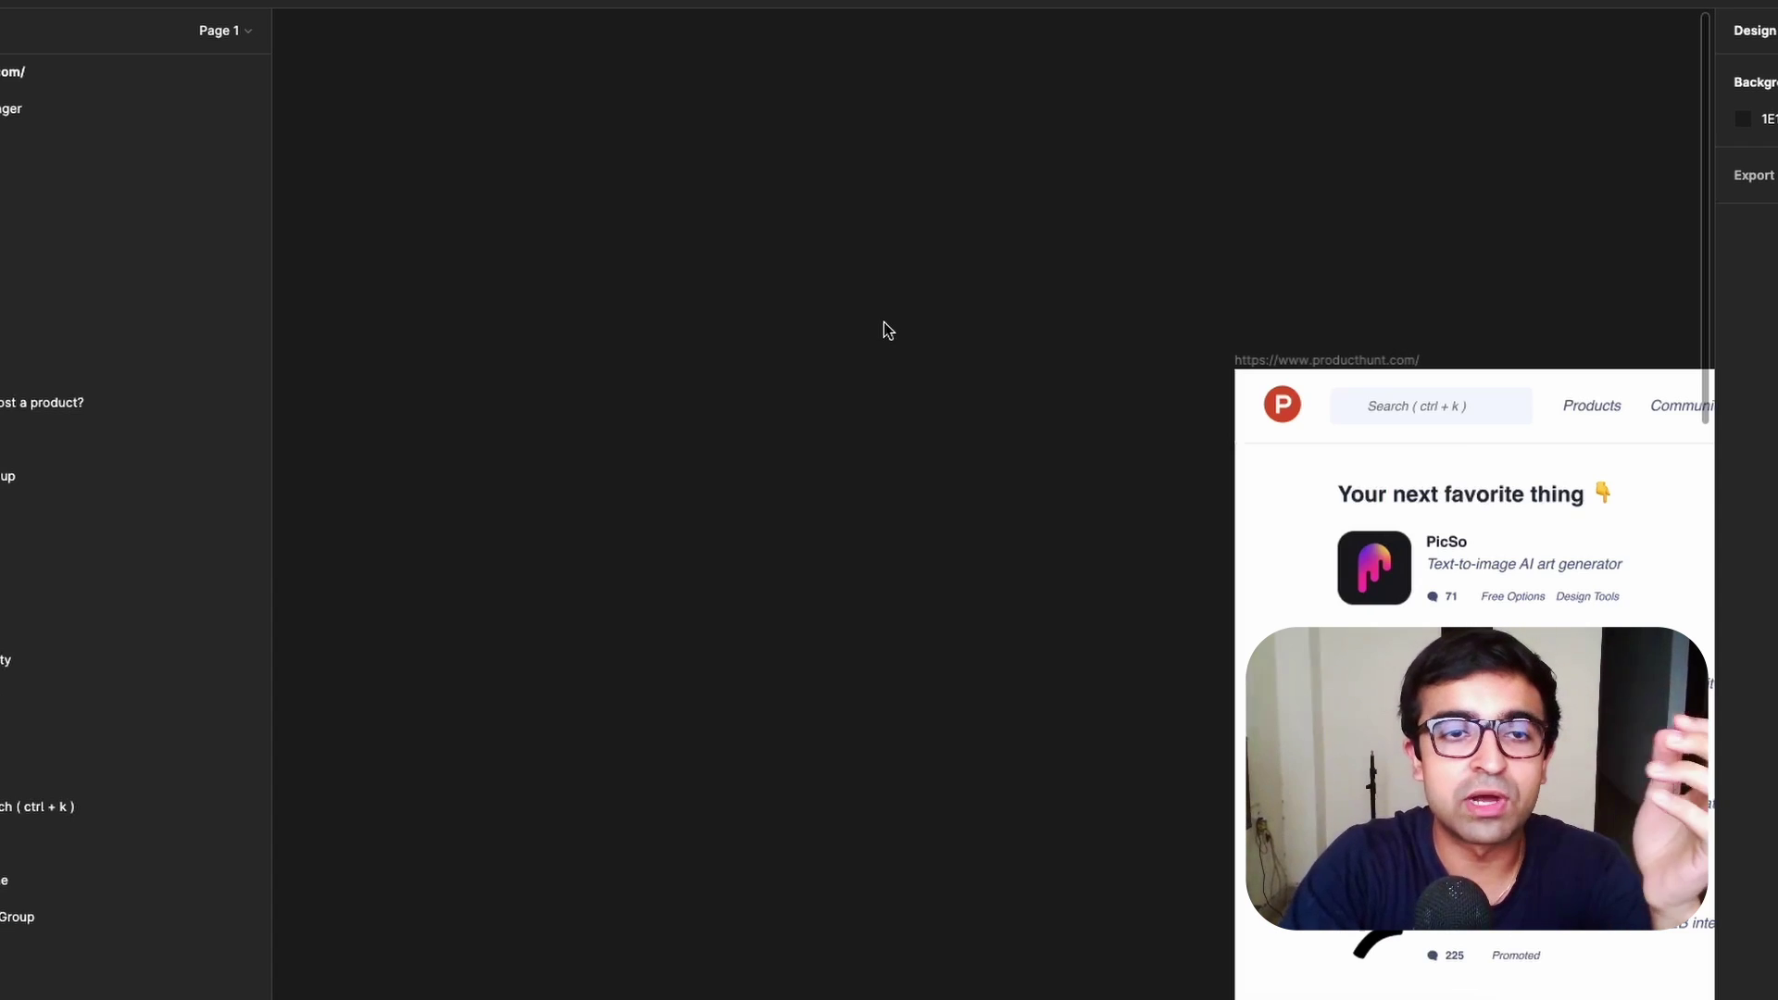
Launch the Fav Font plugin through a 'fav' search and move its window to the centre.
key("ctrl+slash")
type("fav")
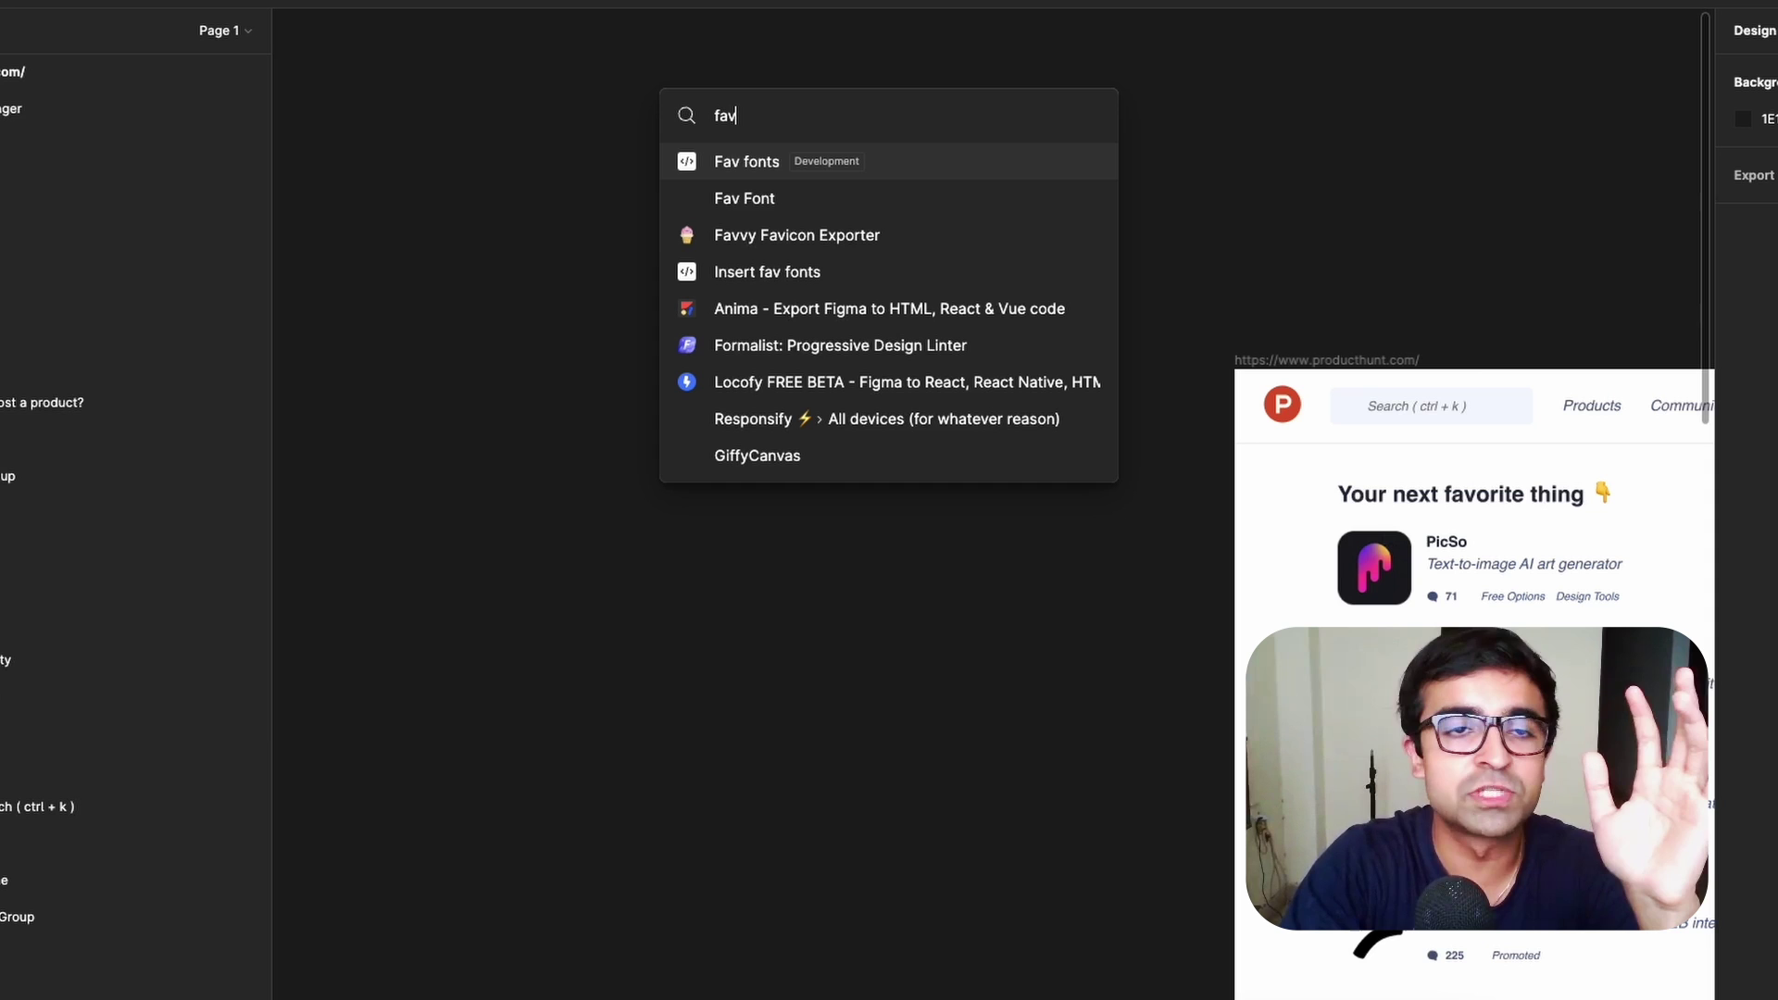
left_click(765, 206)
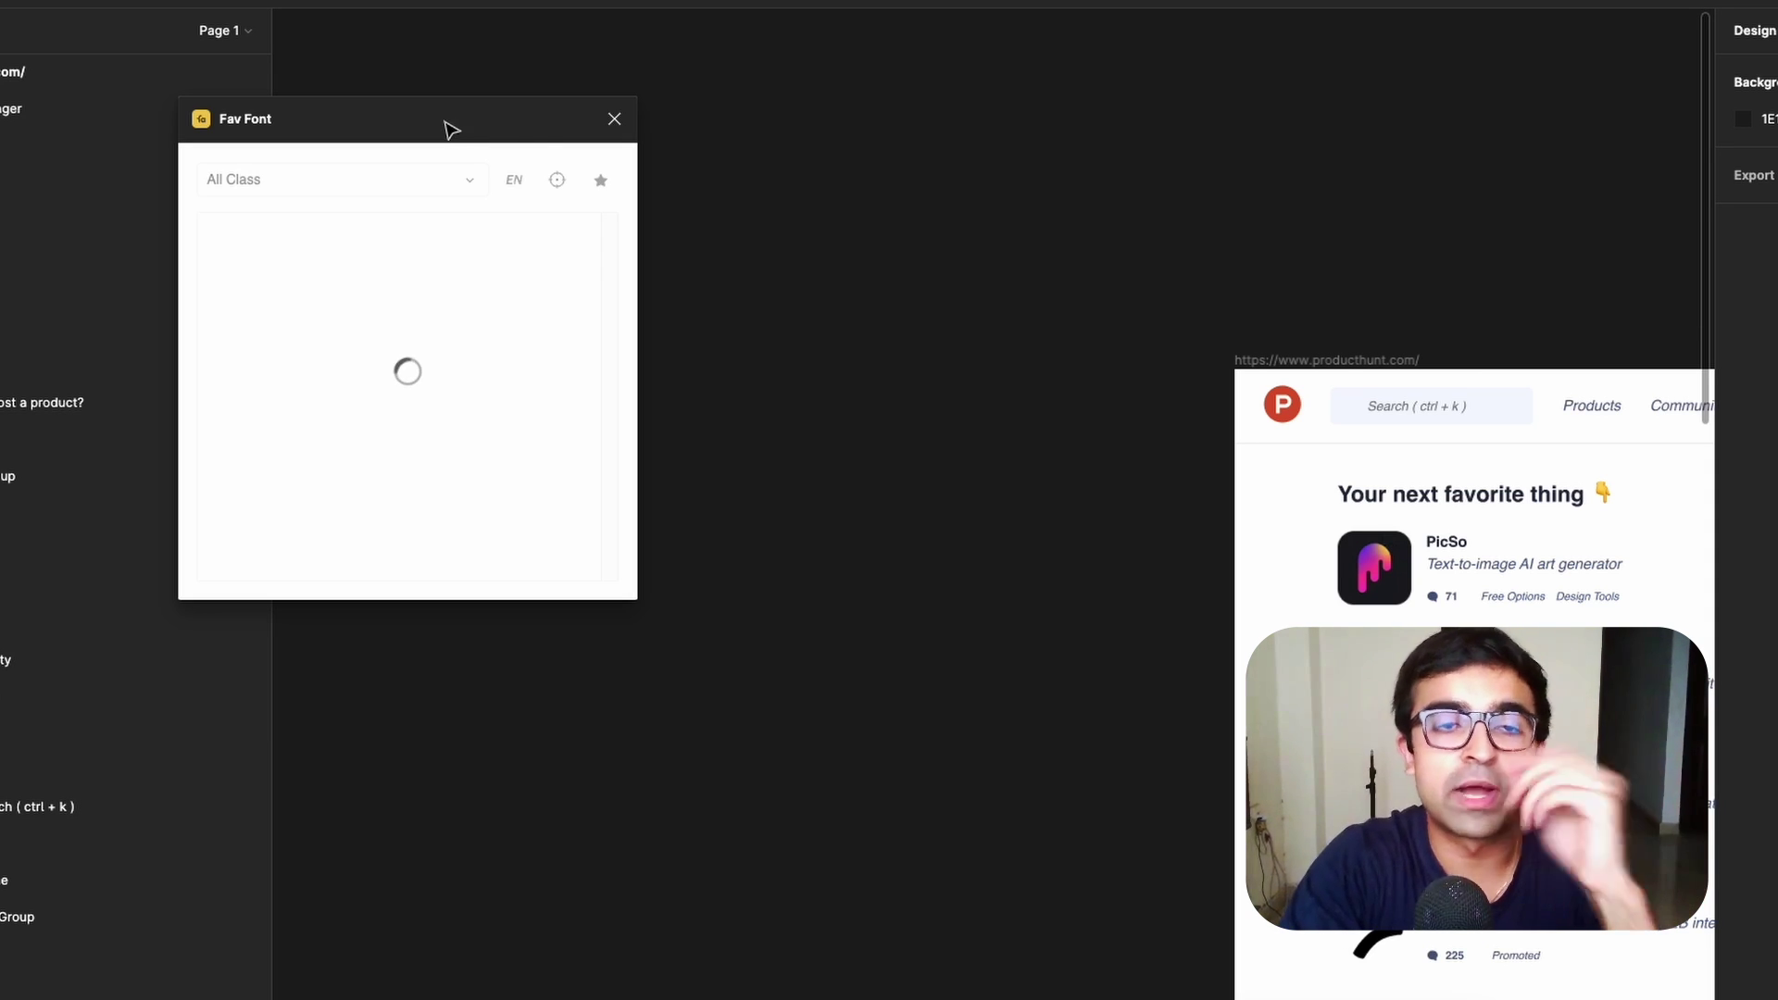
left_click_drag(448, 127, 882, 245)
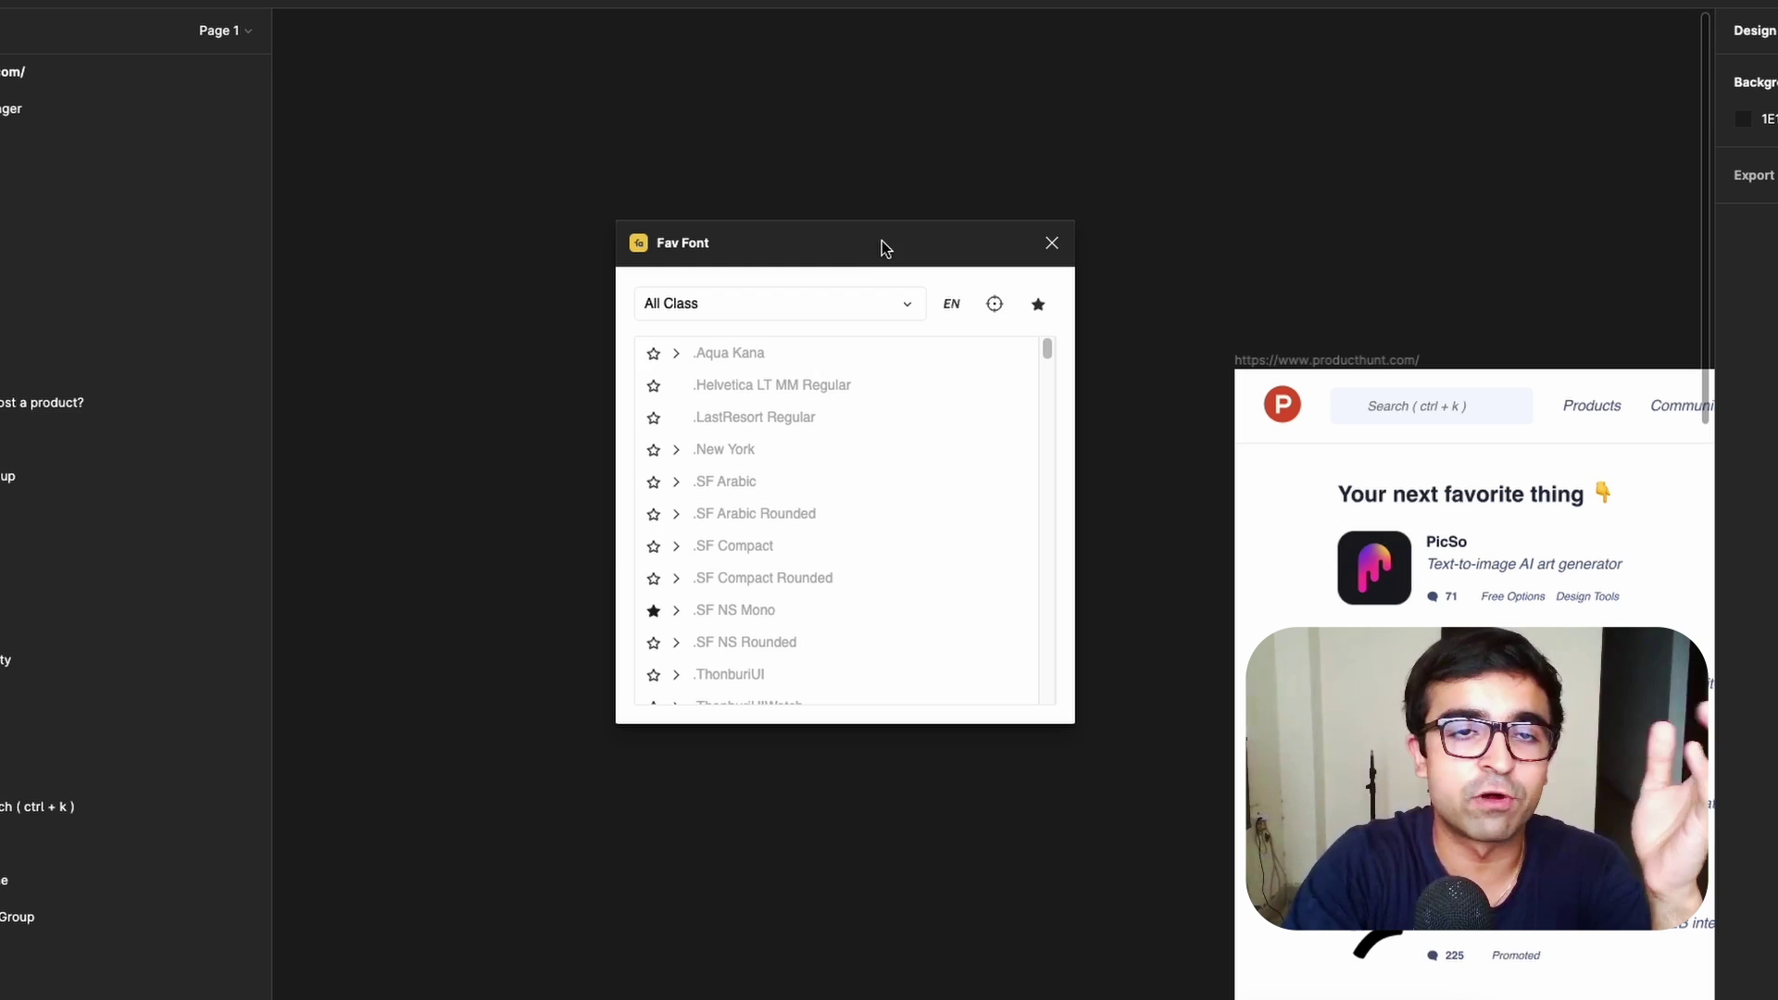
scroll(776, 389, "down", 3)
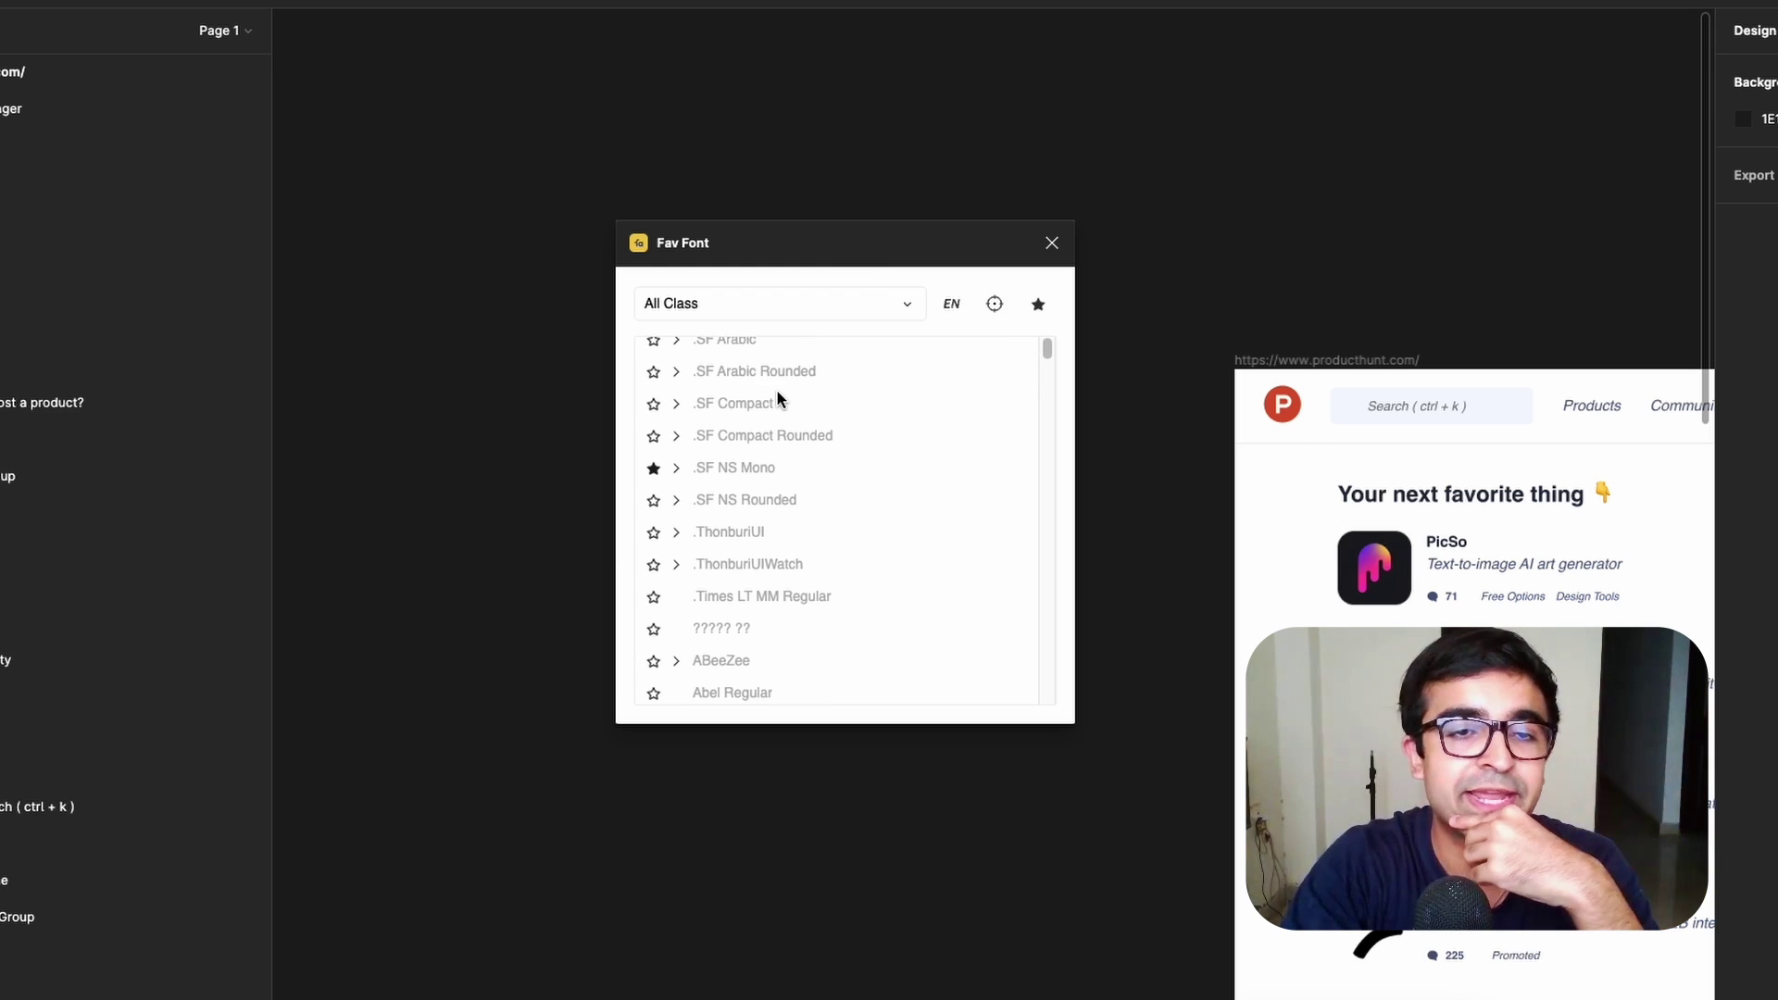
scroll(776, 388, "up", 3)
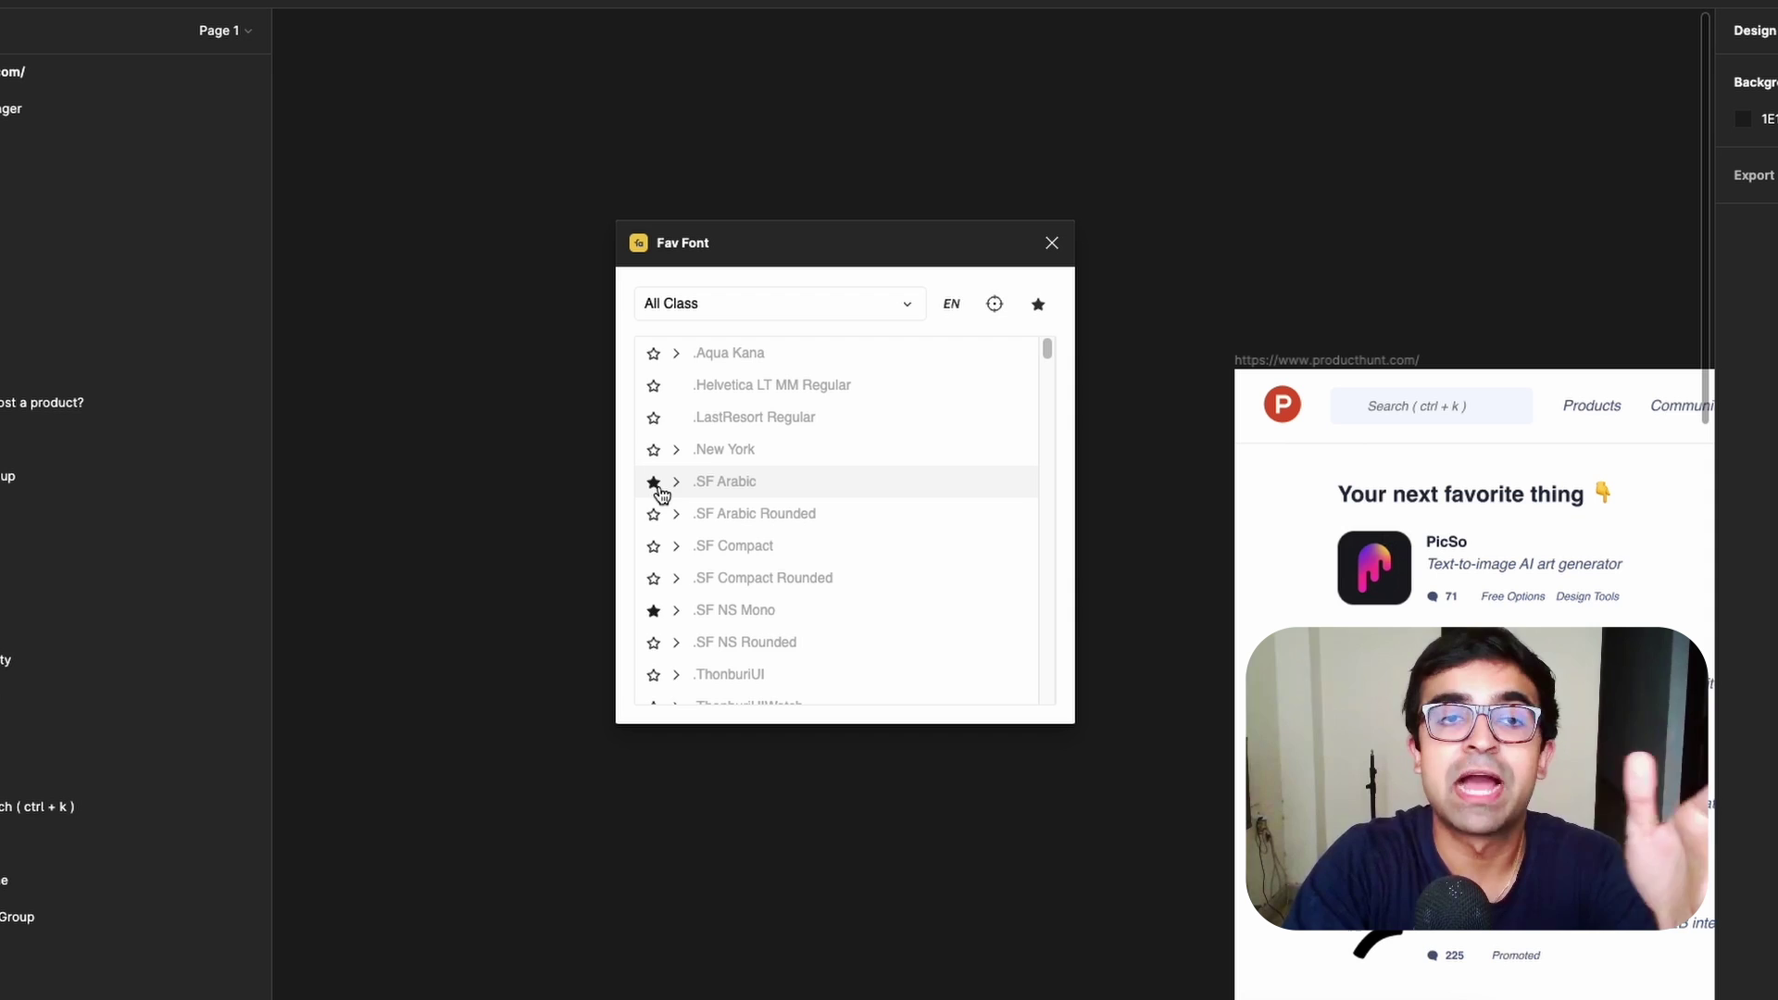
Filter to favourite fonts, expand .SF NS Mono's styles, and select the Product Hunt frame.
left_click(1038, 305)
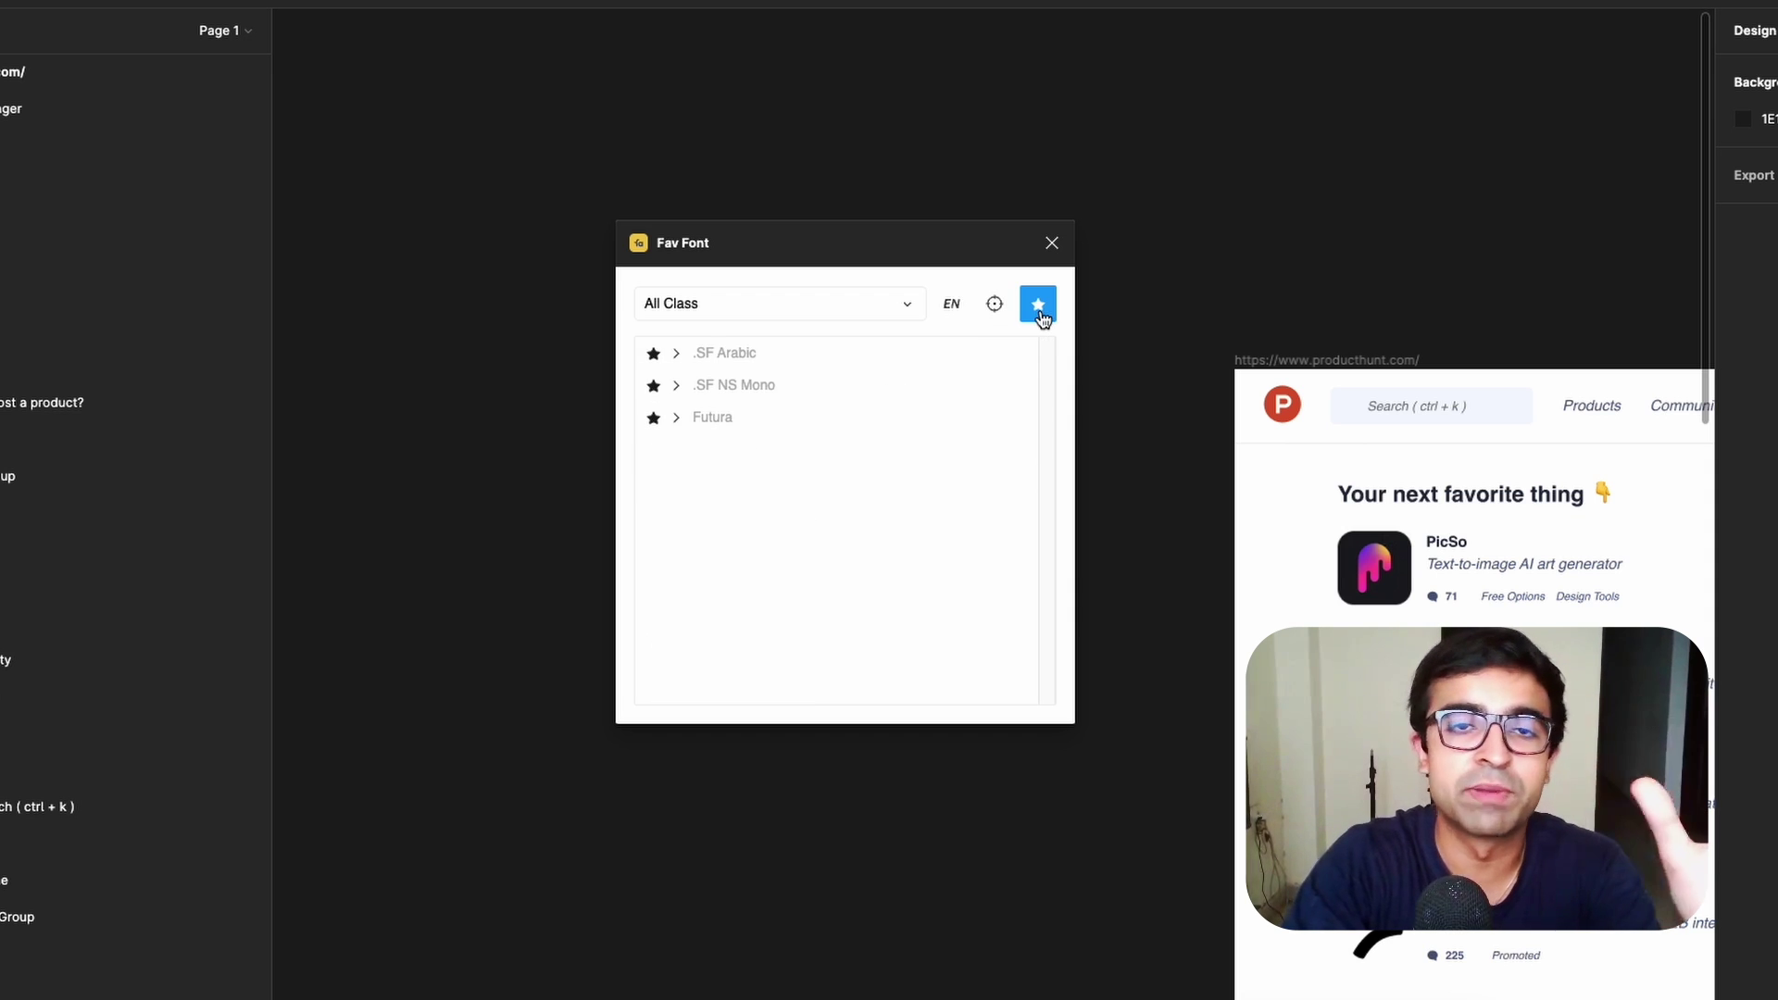
left_click(678, 387)
left_click(1250, 361)
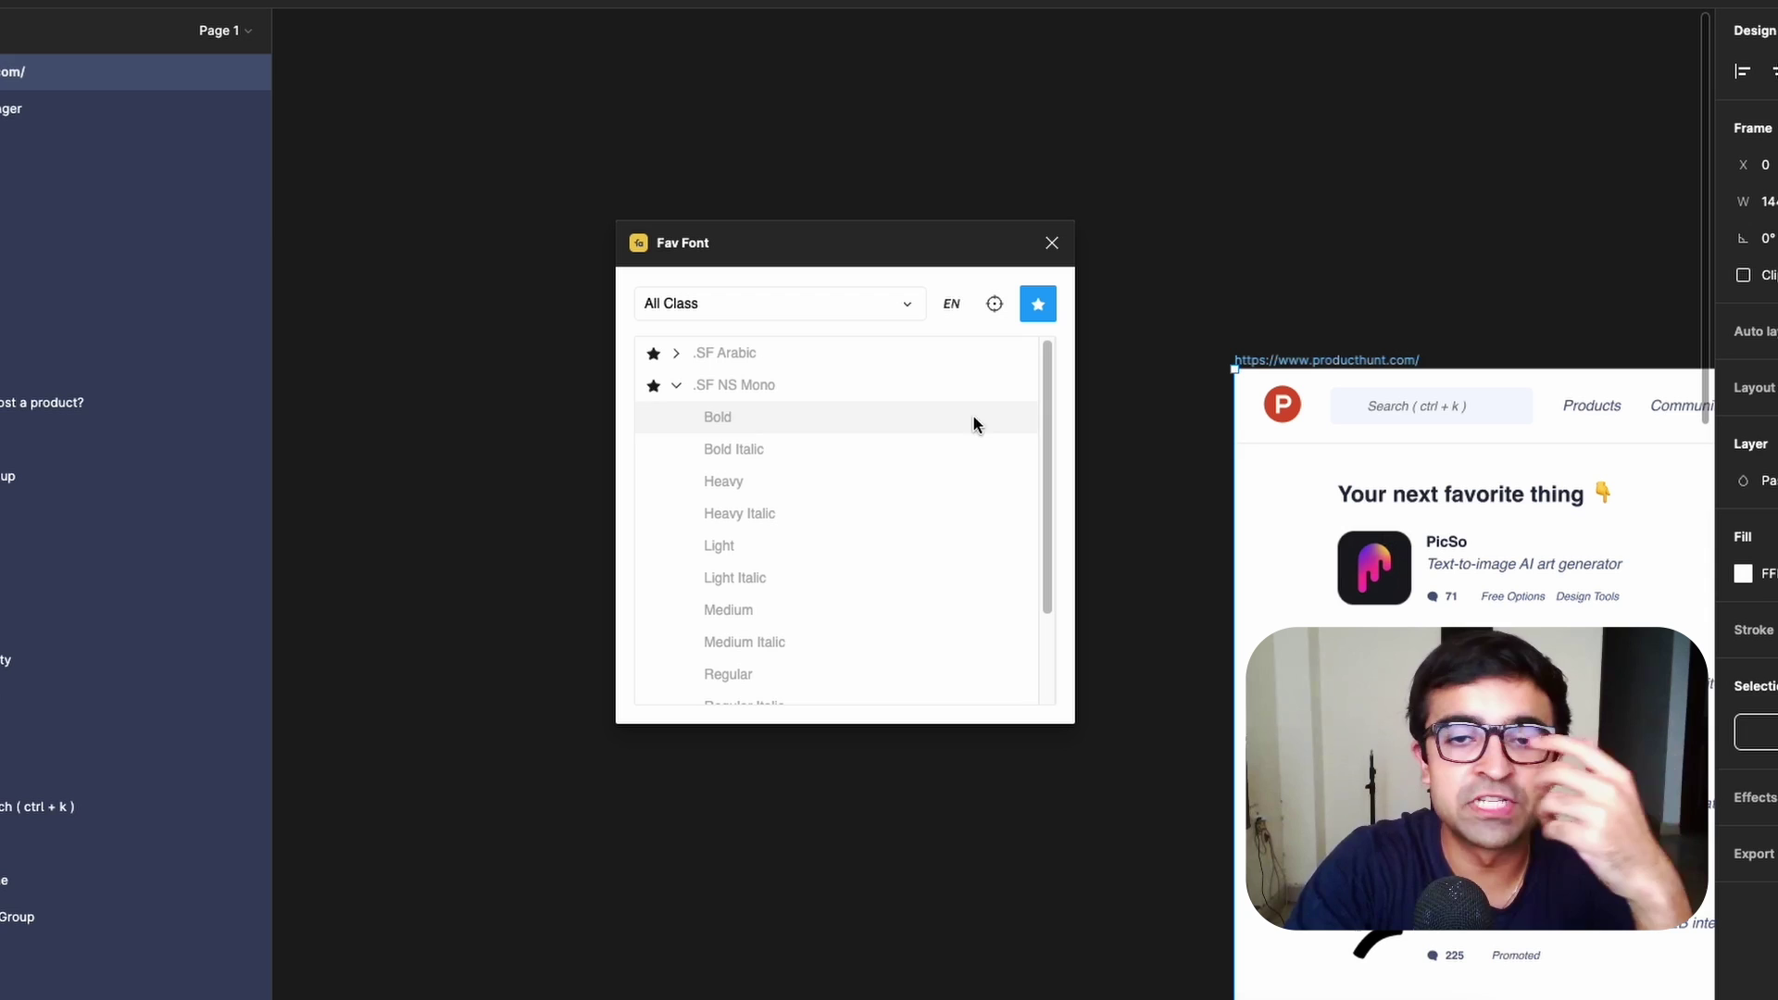
Set the 'Your next favorite thing' heading to .SF Arabic Bold, then Heavy, in Fav Font.
double_click(1389, 498)
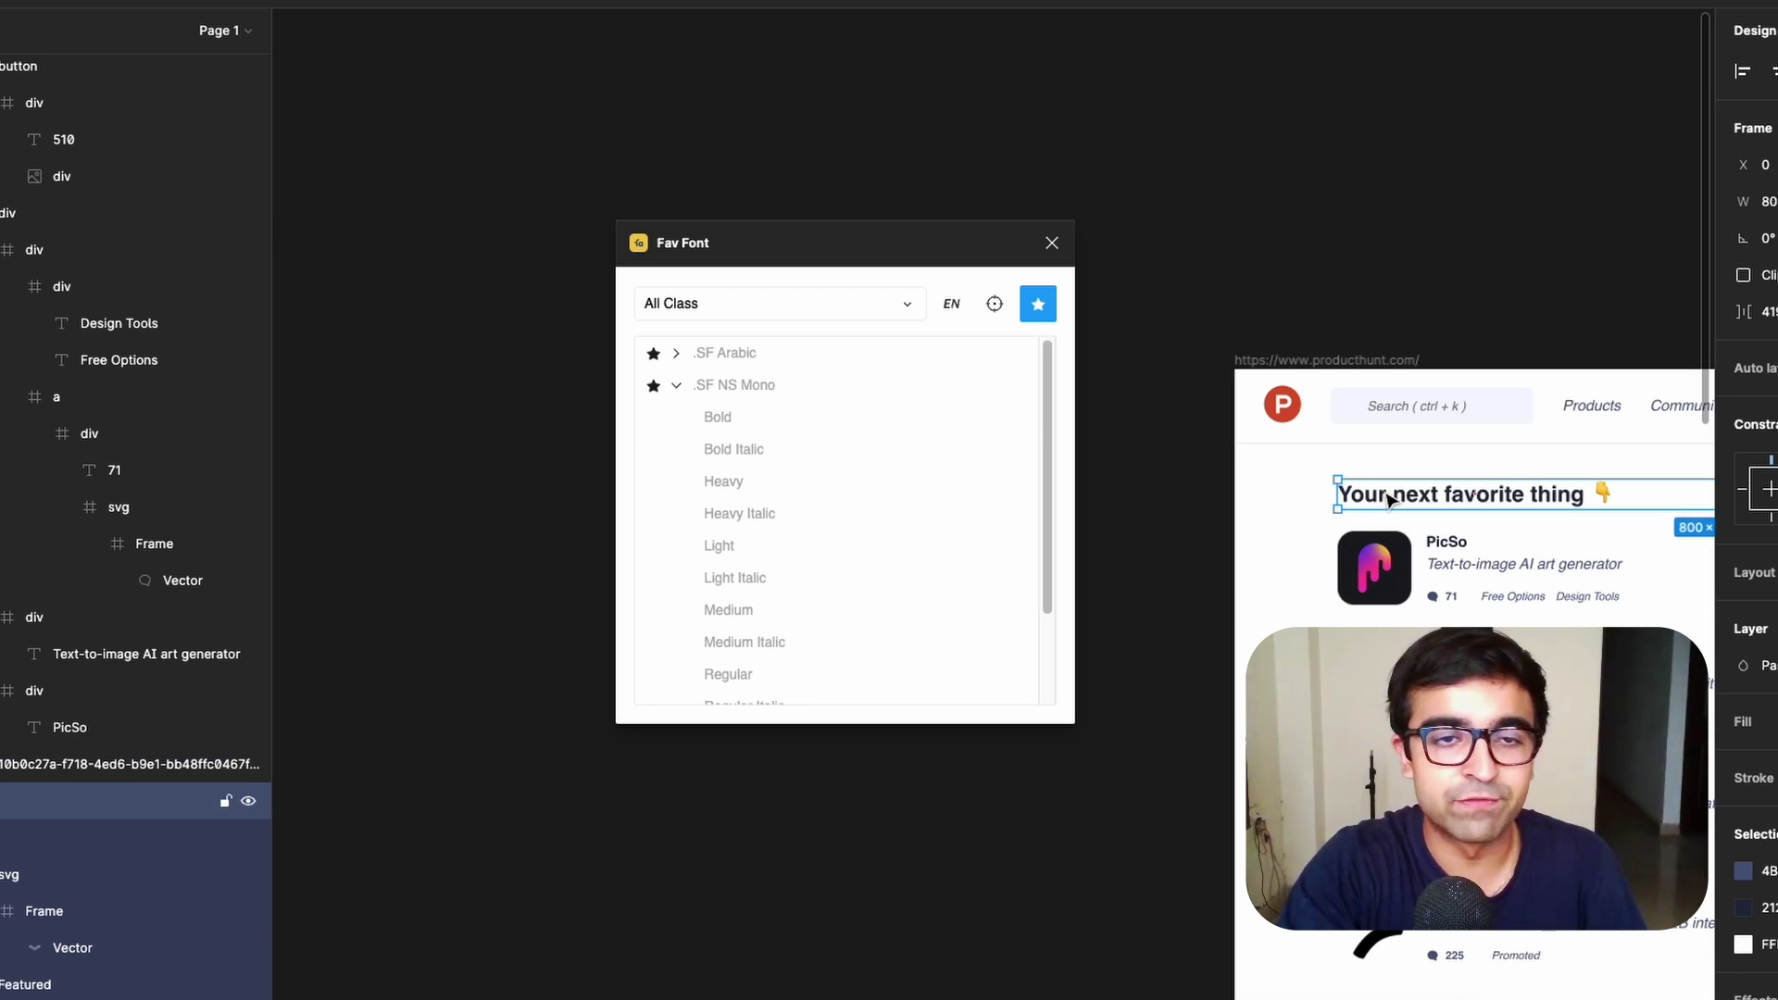
key("Return")
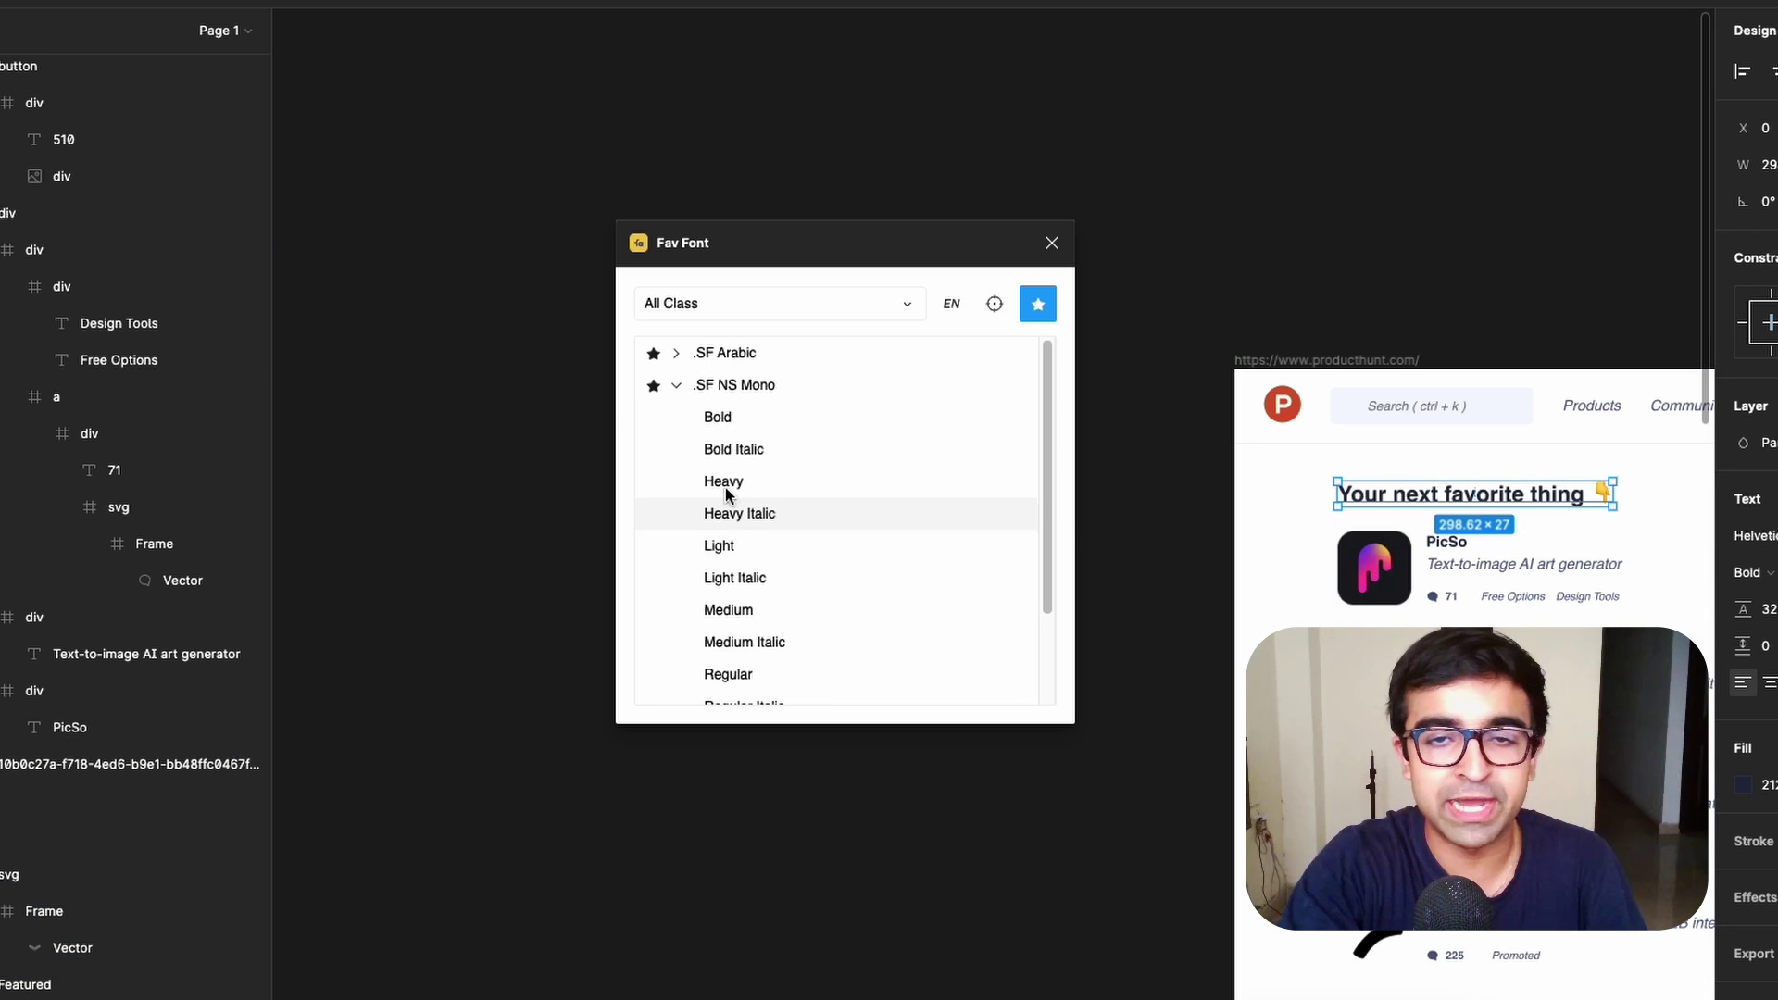
left_click(679, 387)
left_click(677, 355)
left_click(680, 356)
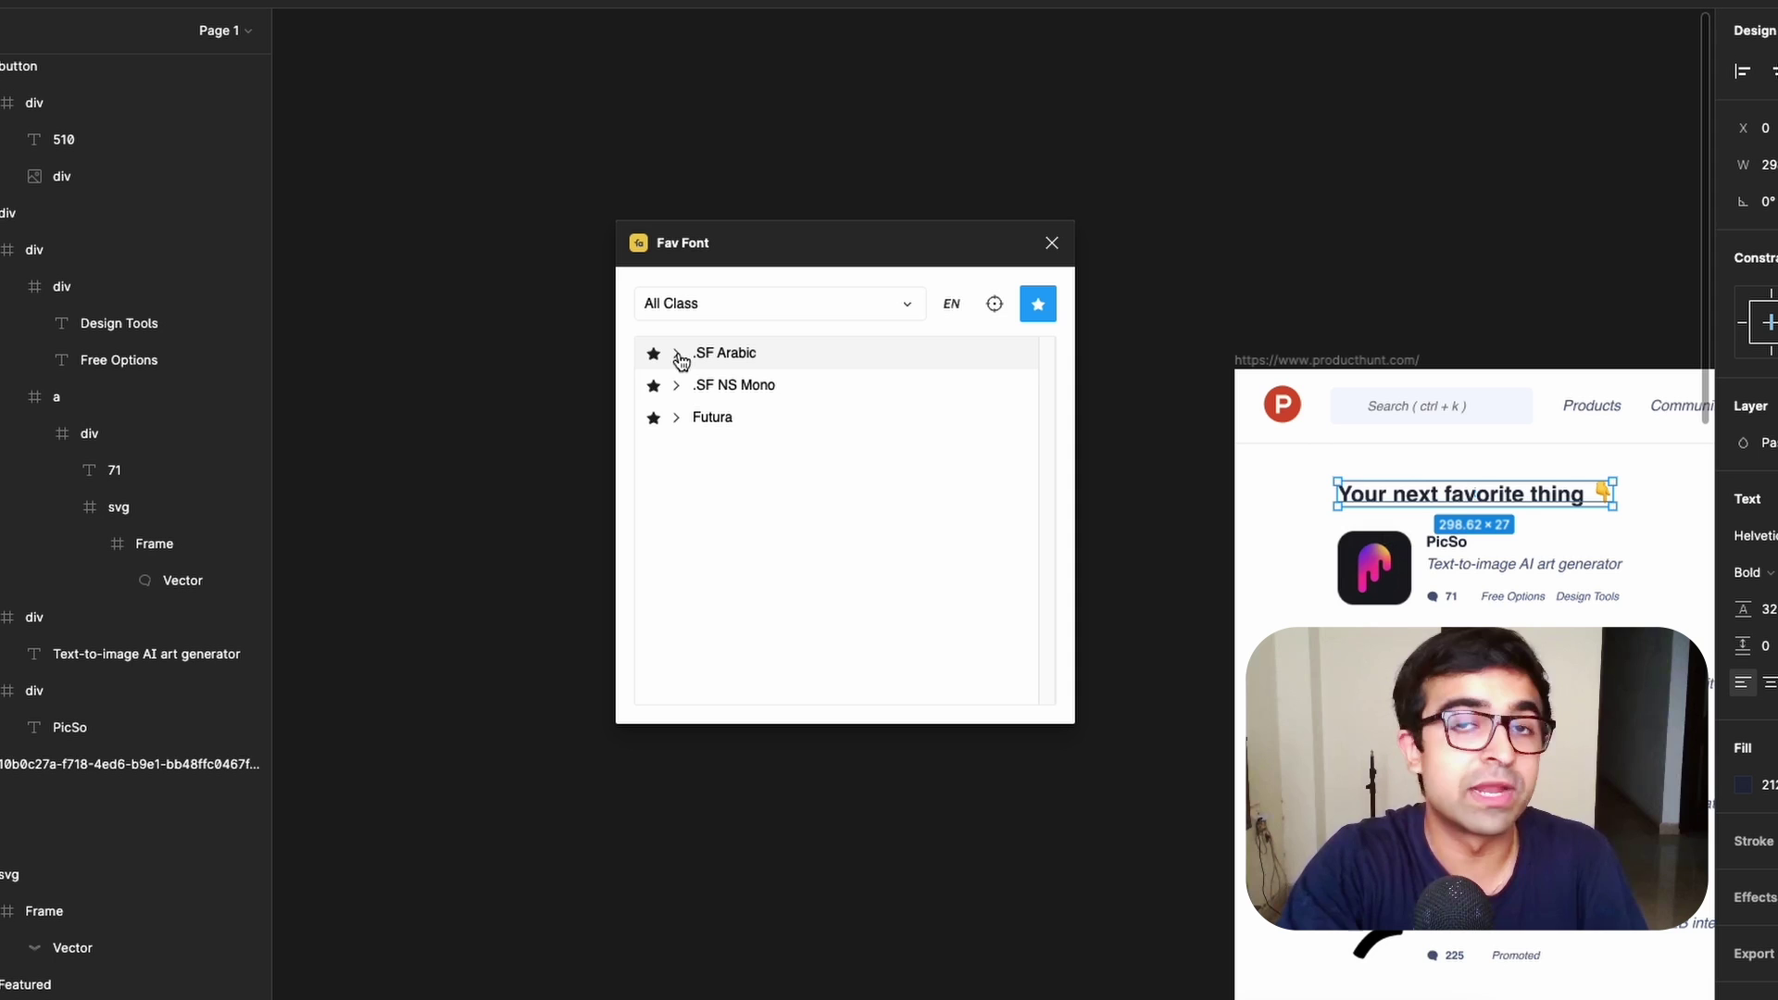
left_click(1038, 306)
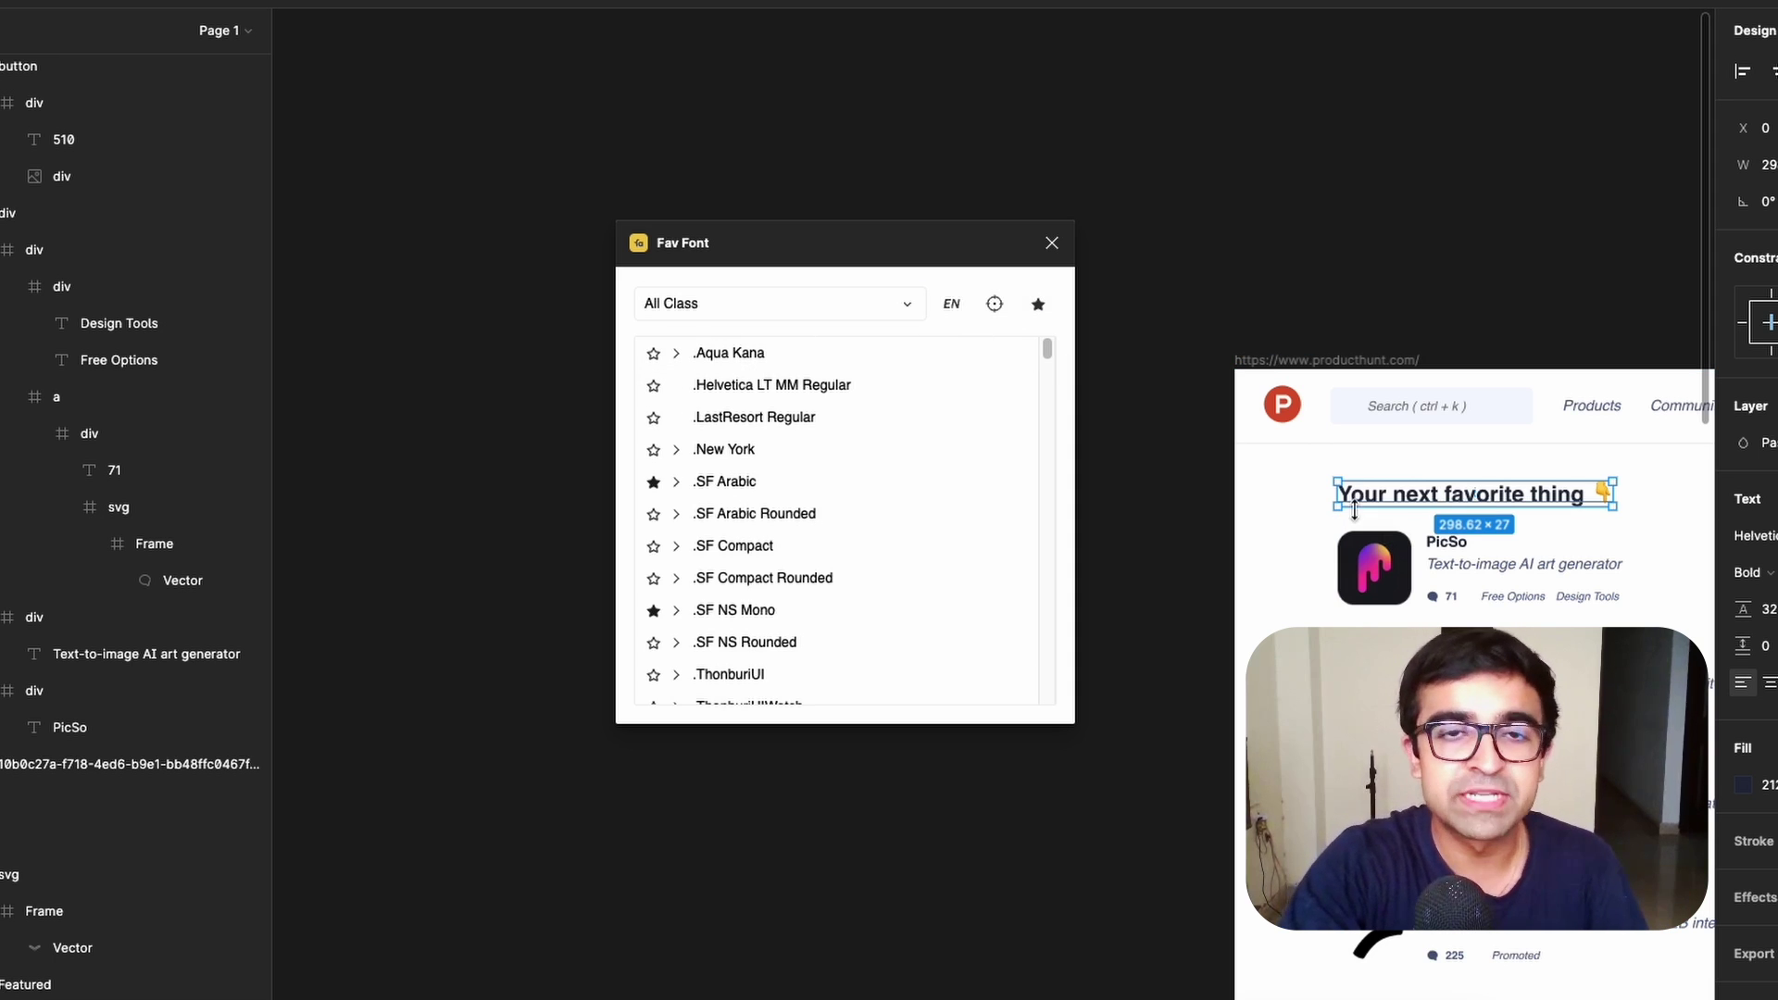
left_click(677, 483)
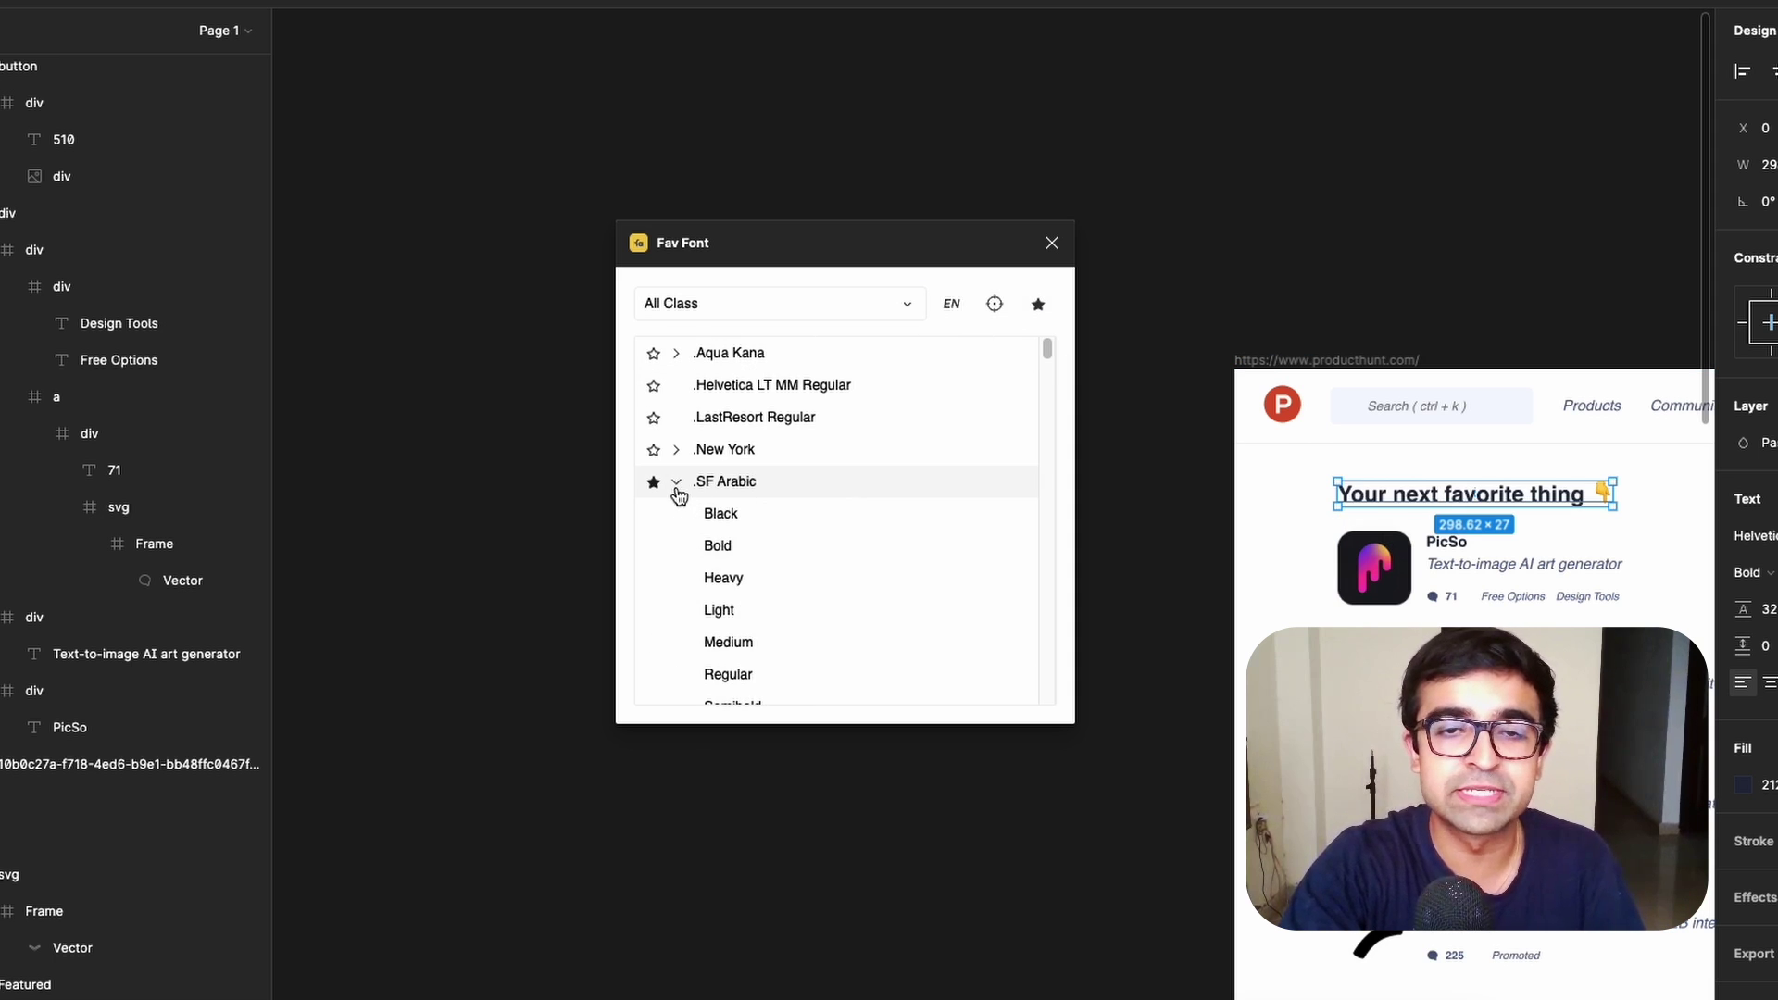
left_click(730, 548)
left_click(732, 578)
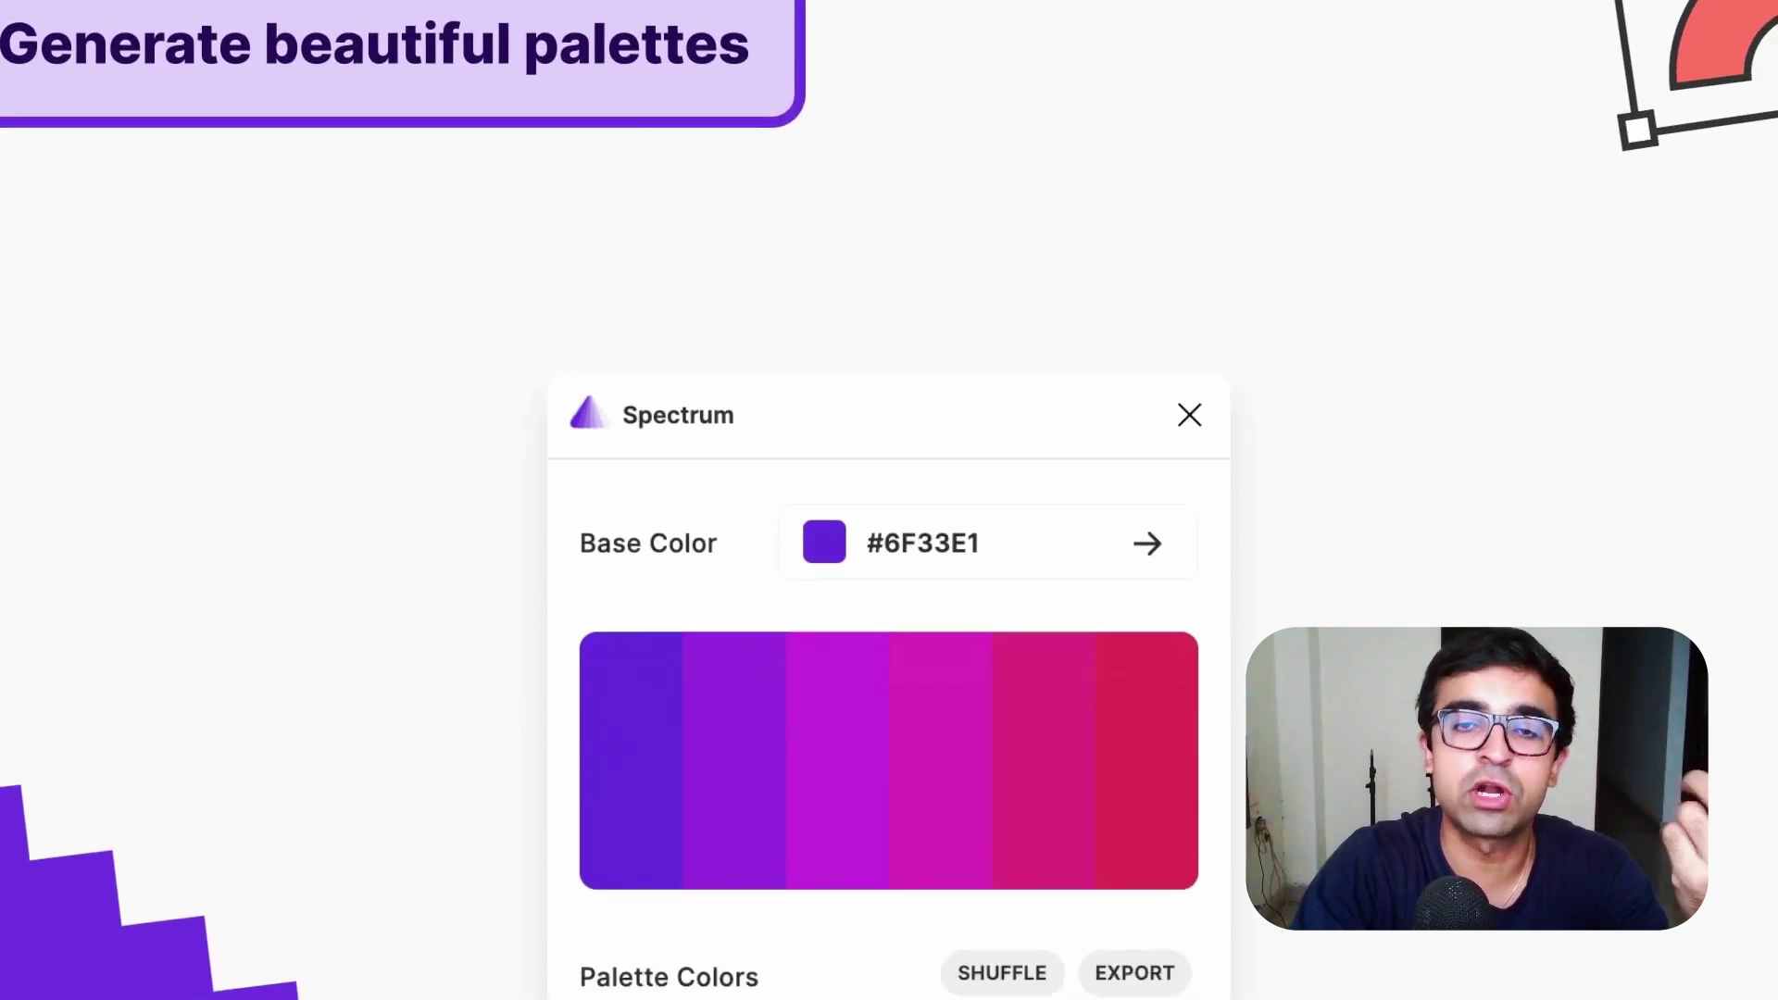
Shuffle the Spectrum palette several times and recolour the sneaker image with it.
left_click(1029, 854)
left_click(1034, 858)
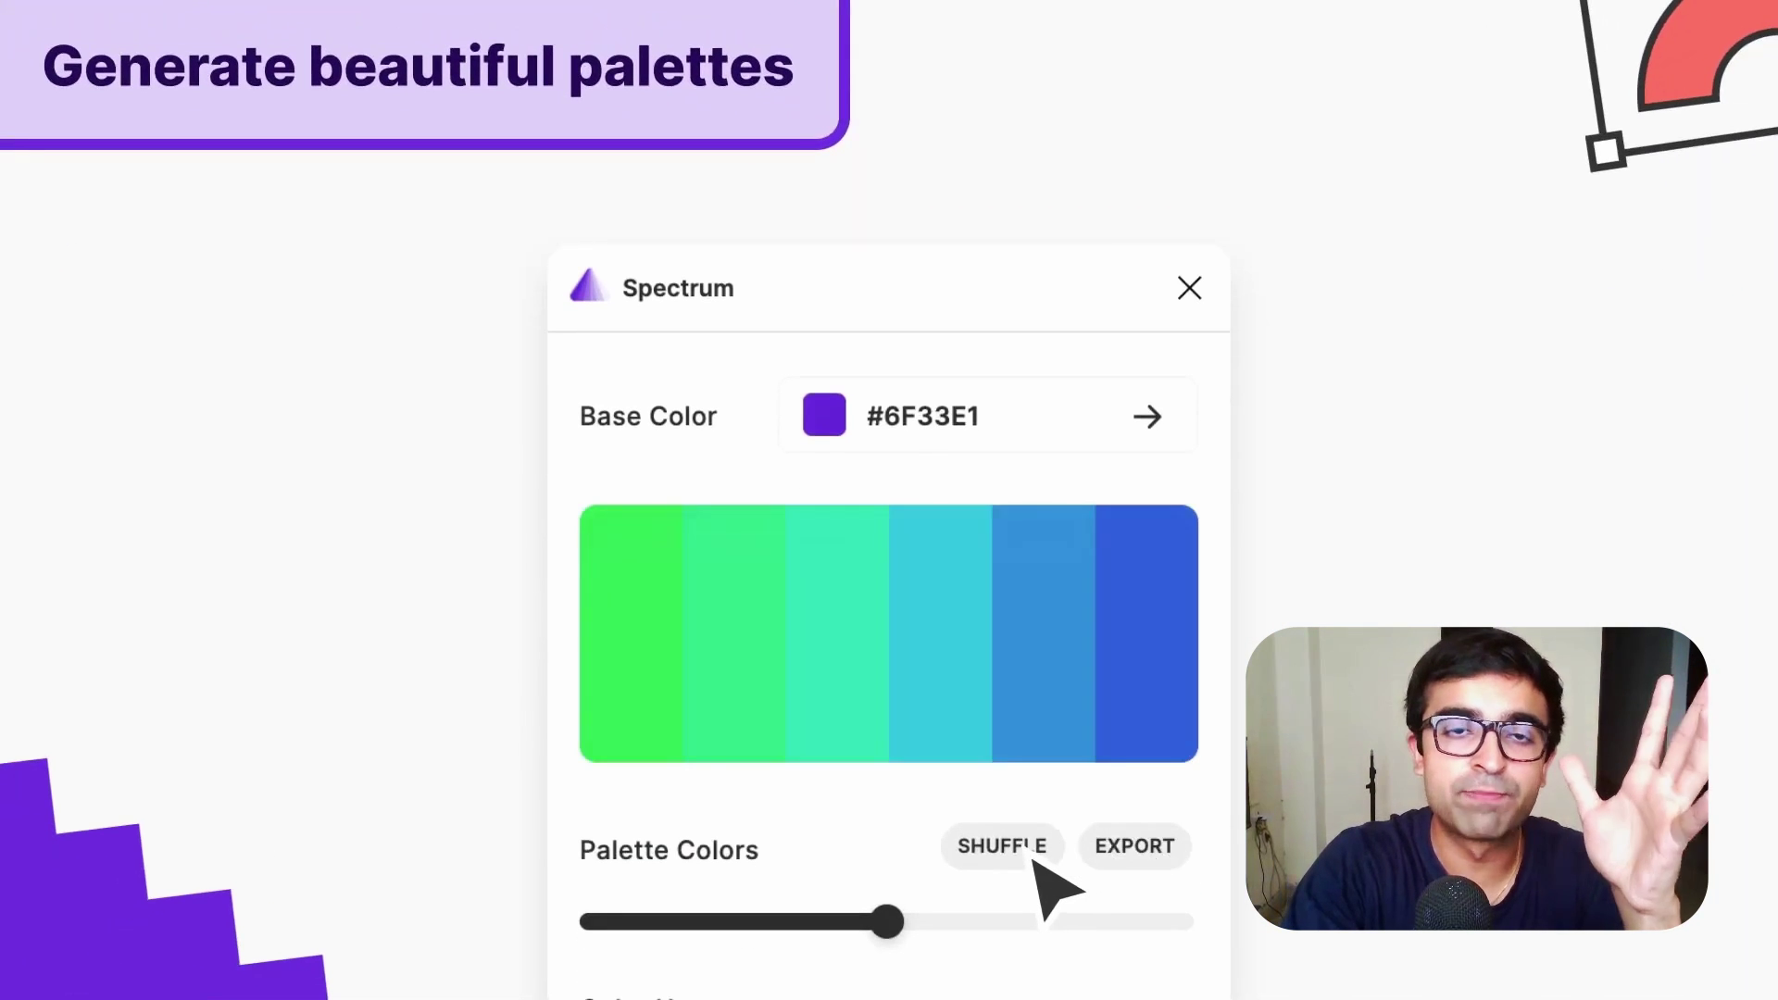
left_click(1034, 858)
left_click(1034, 858)
left_click(1034, 858)
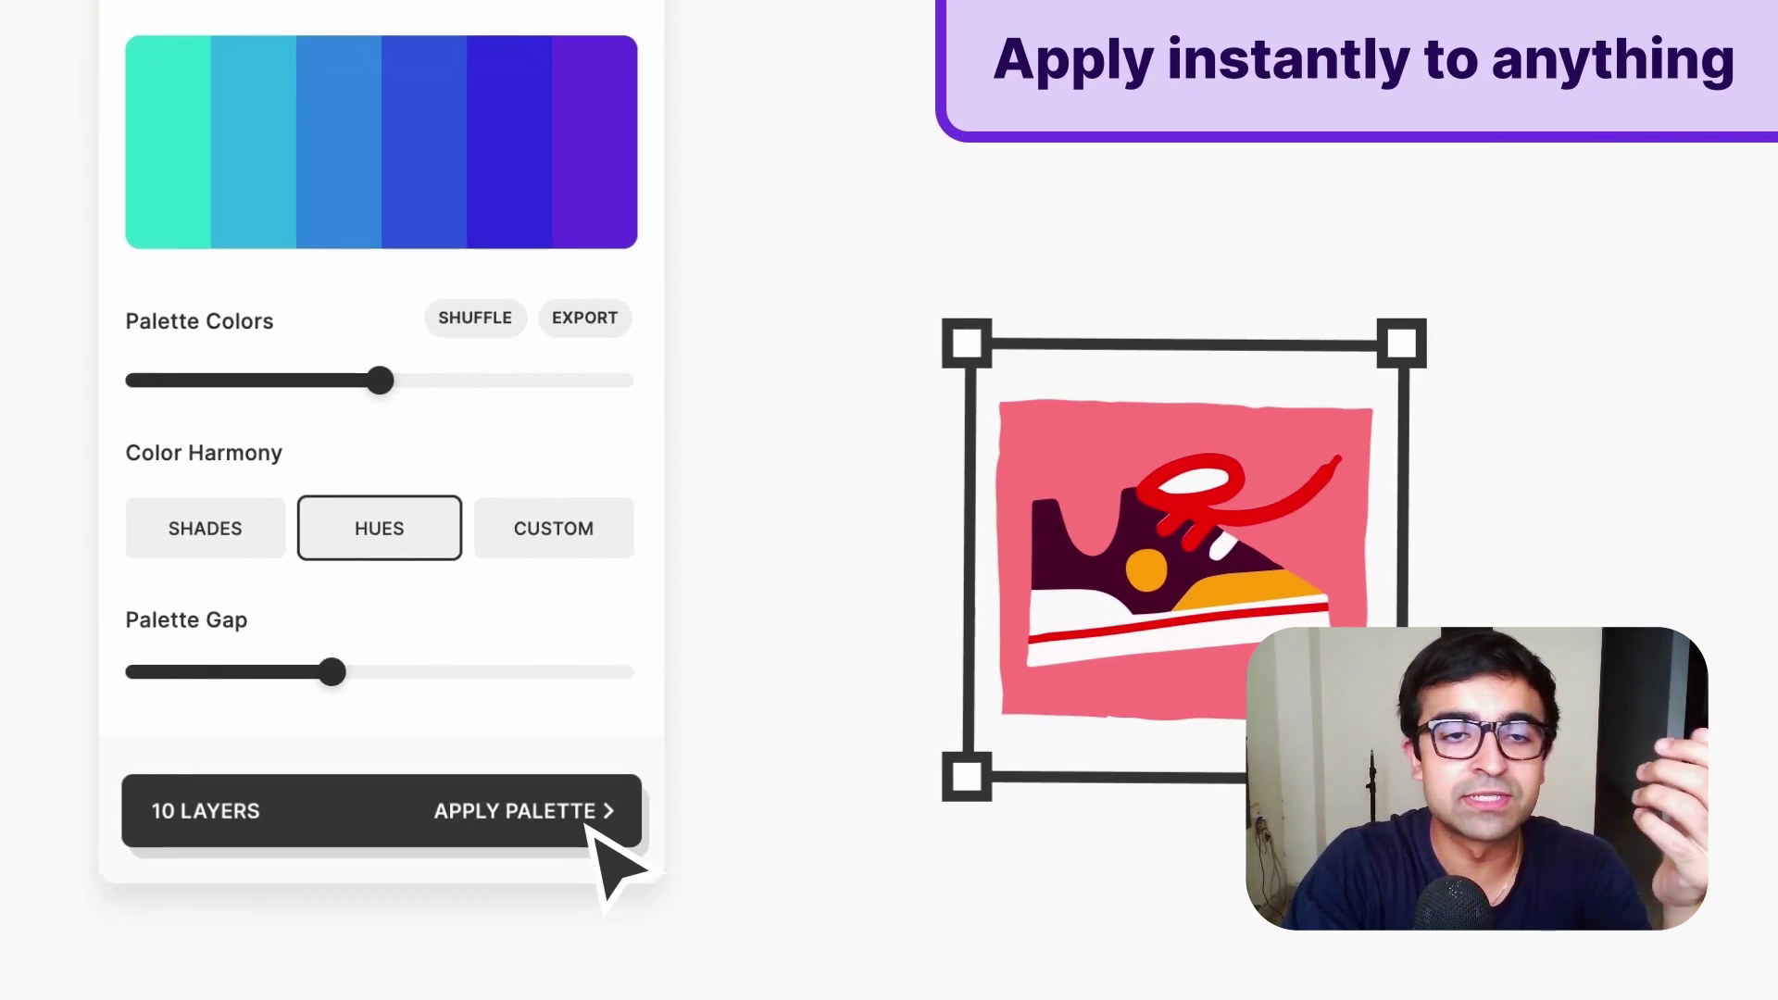
left_click(593, 827)
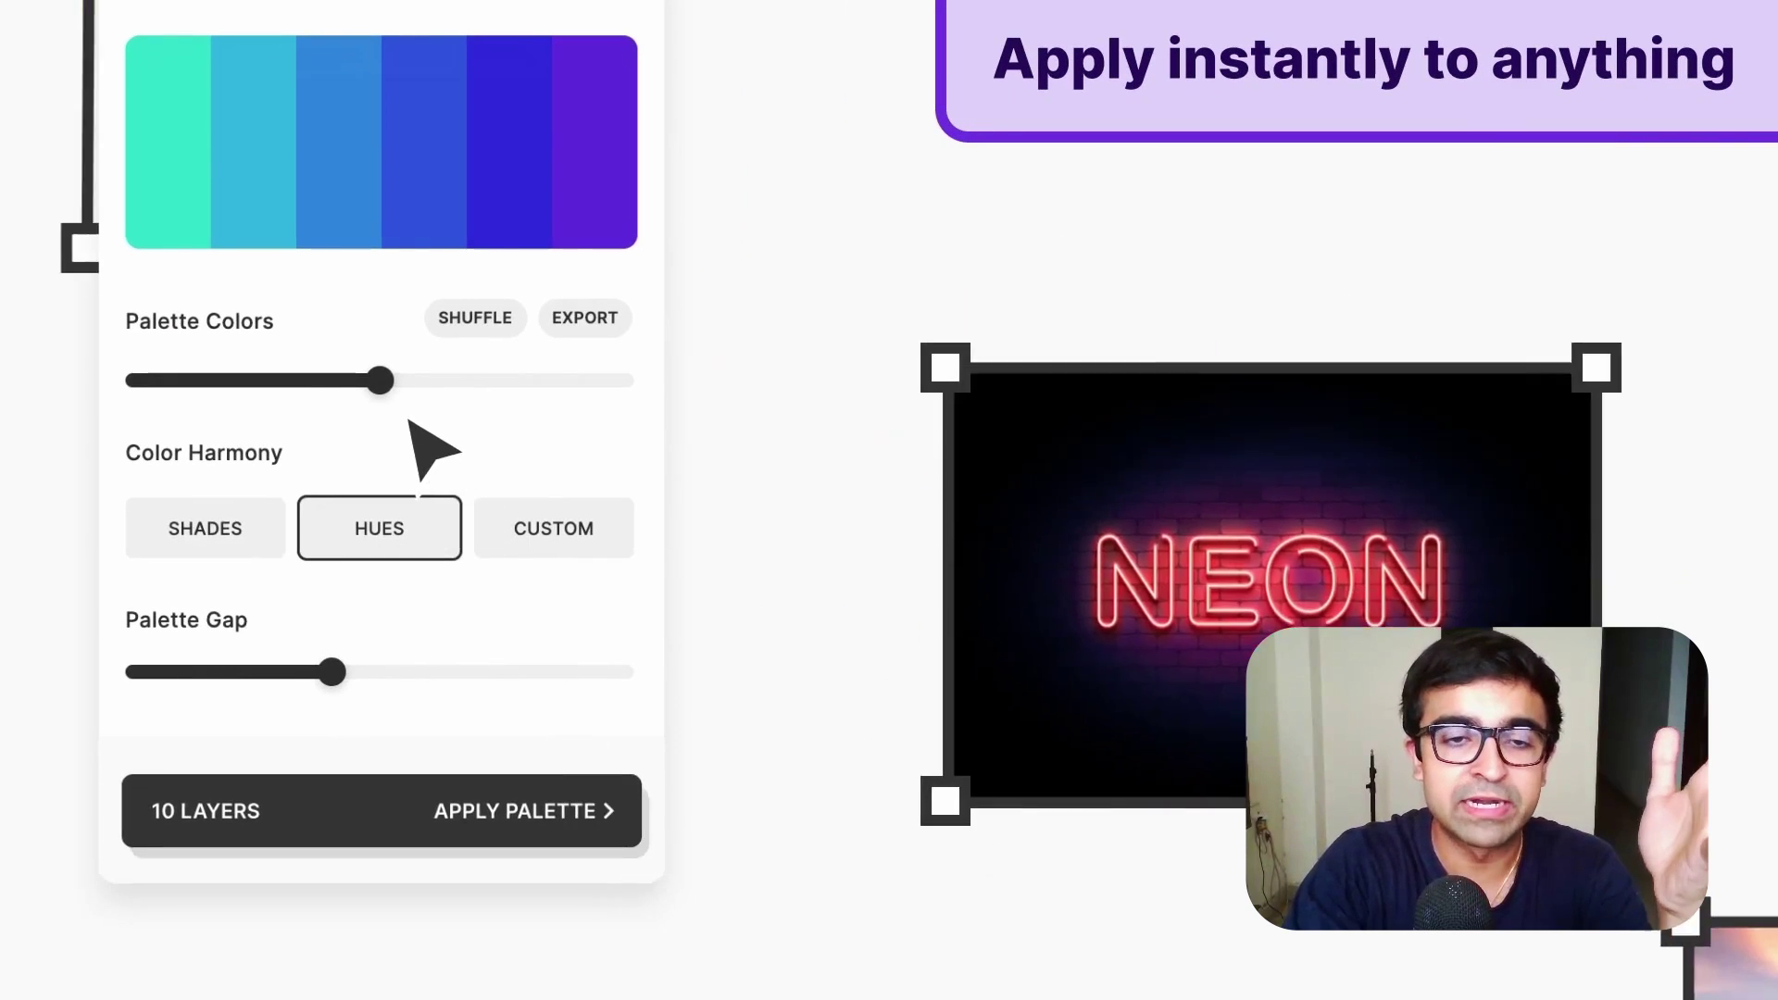
Apply a four-colour palette to the NEON sign, then a dark purple Shades palette.
left_click_drag(379, 380, 260, 380)
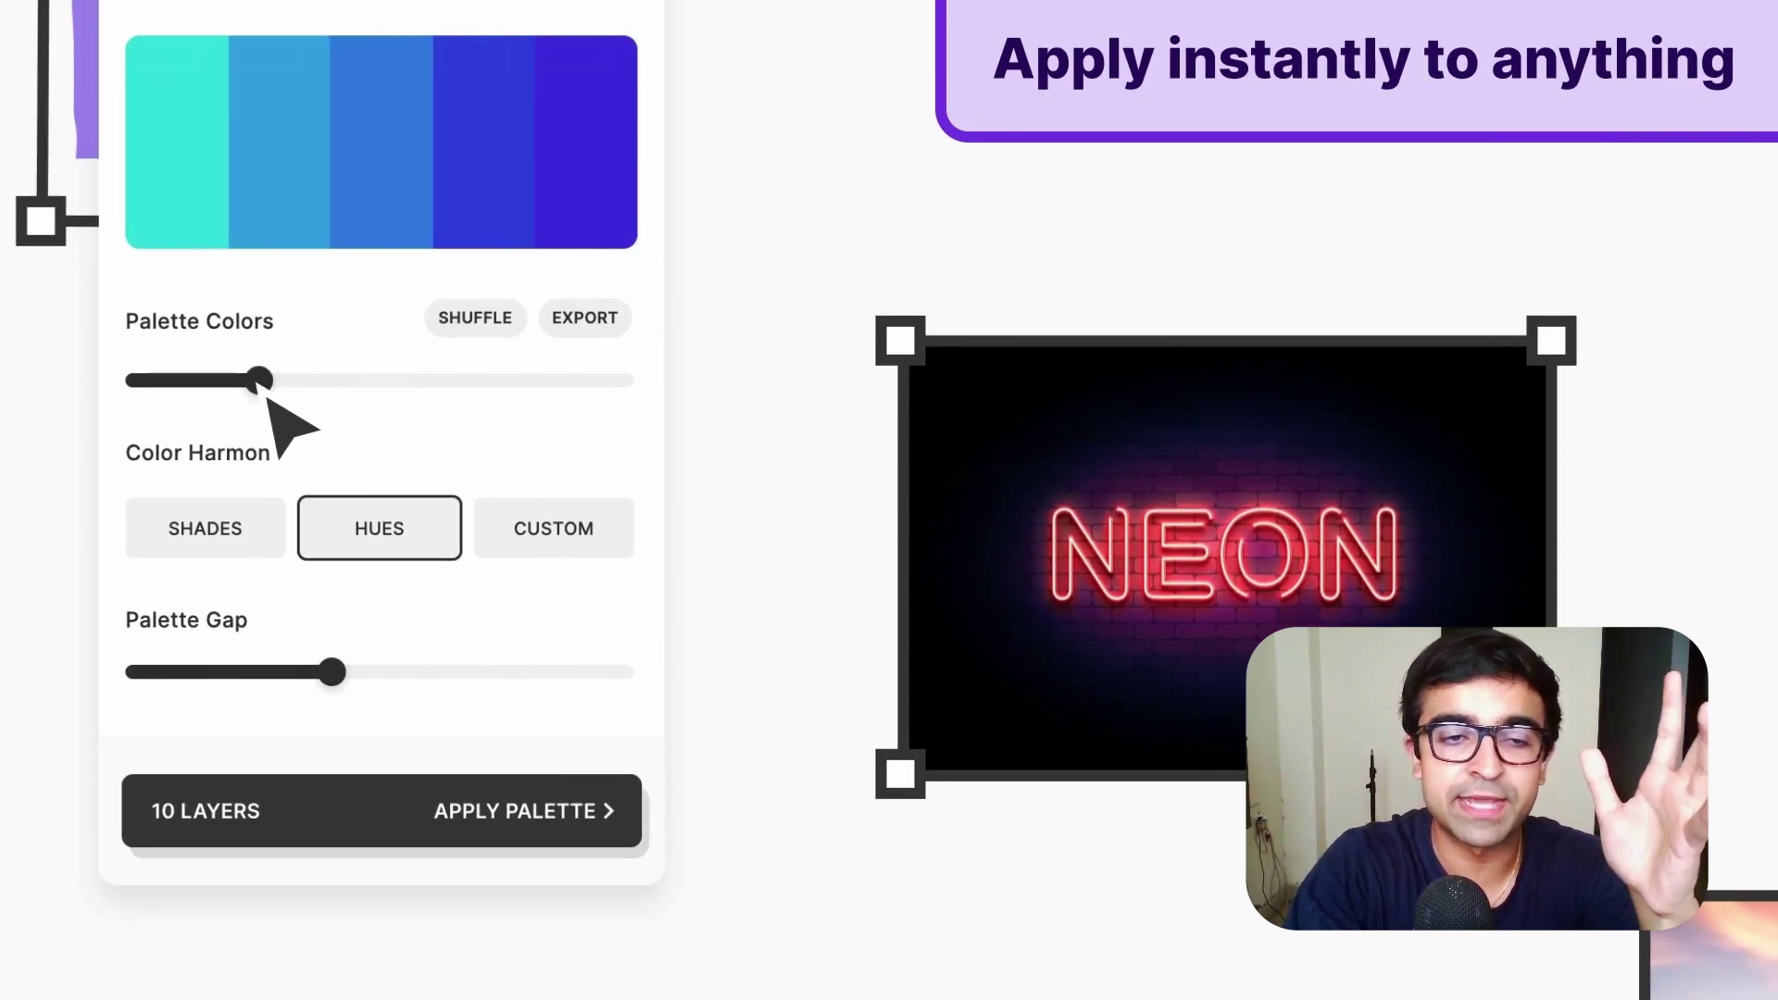
left_click(598, 824)
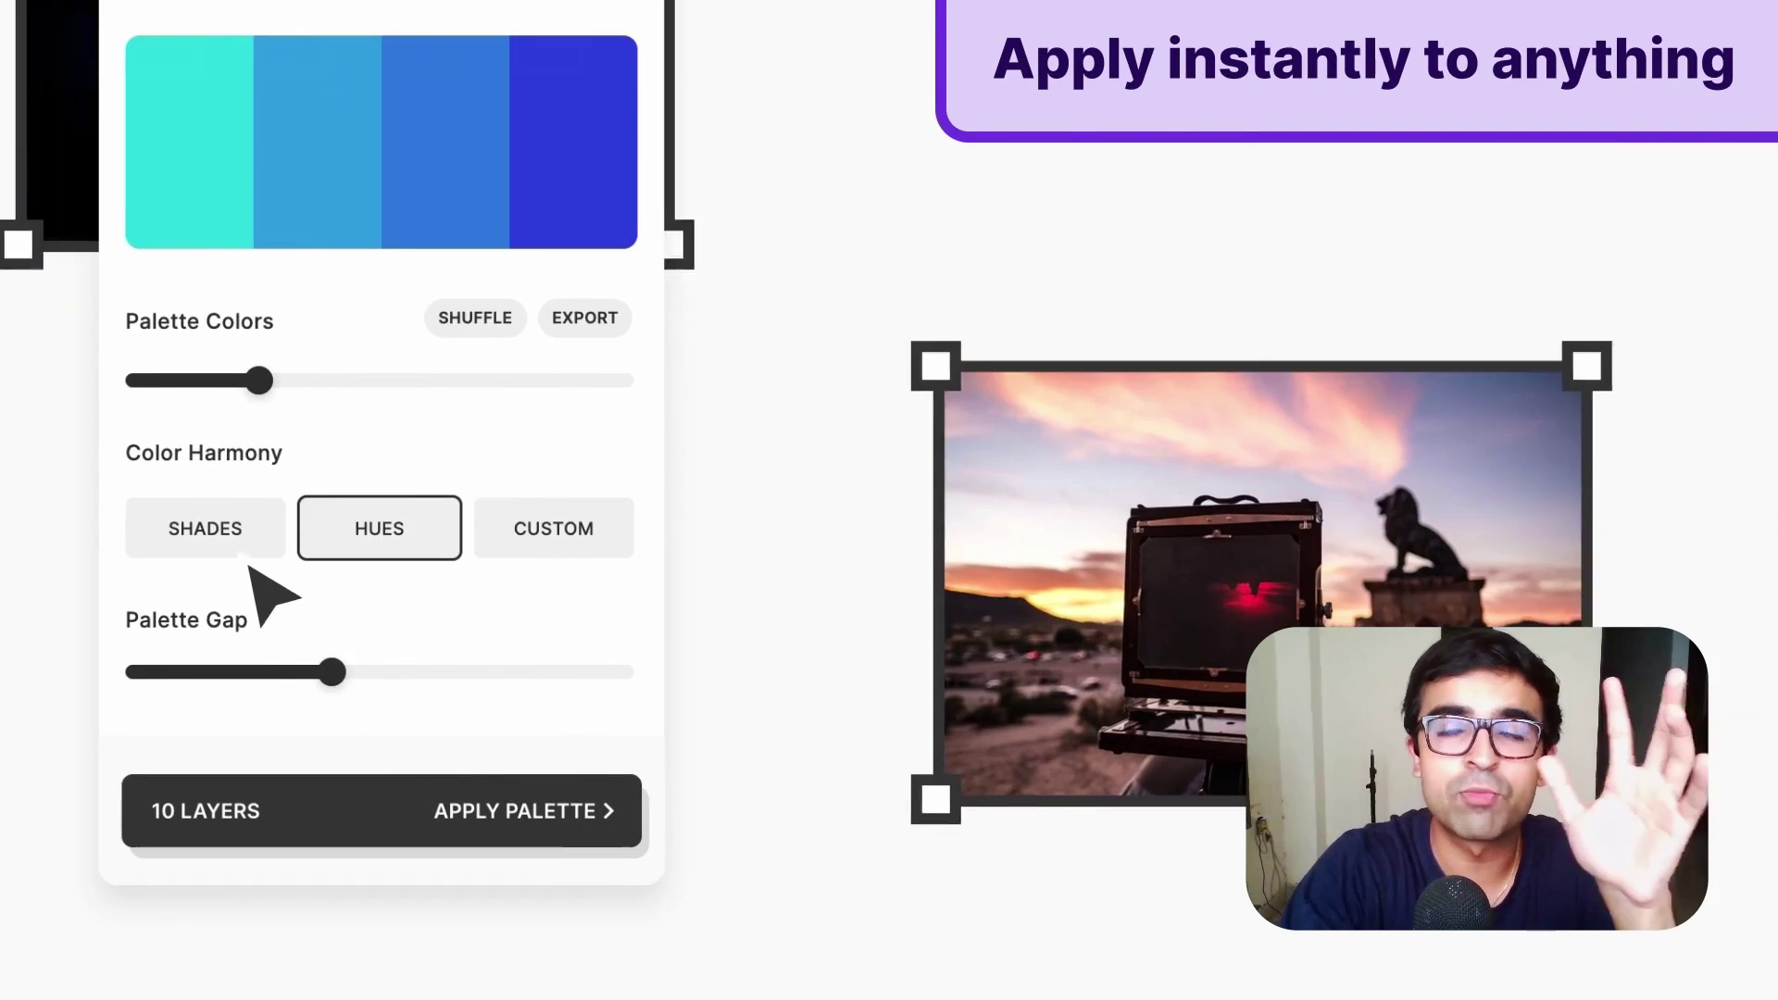
left_click(232, 552)
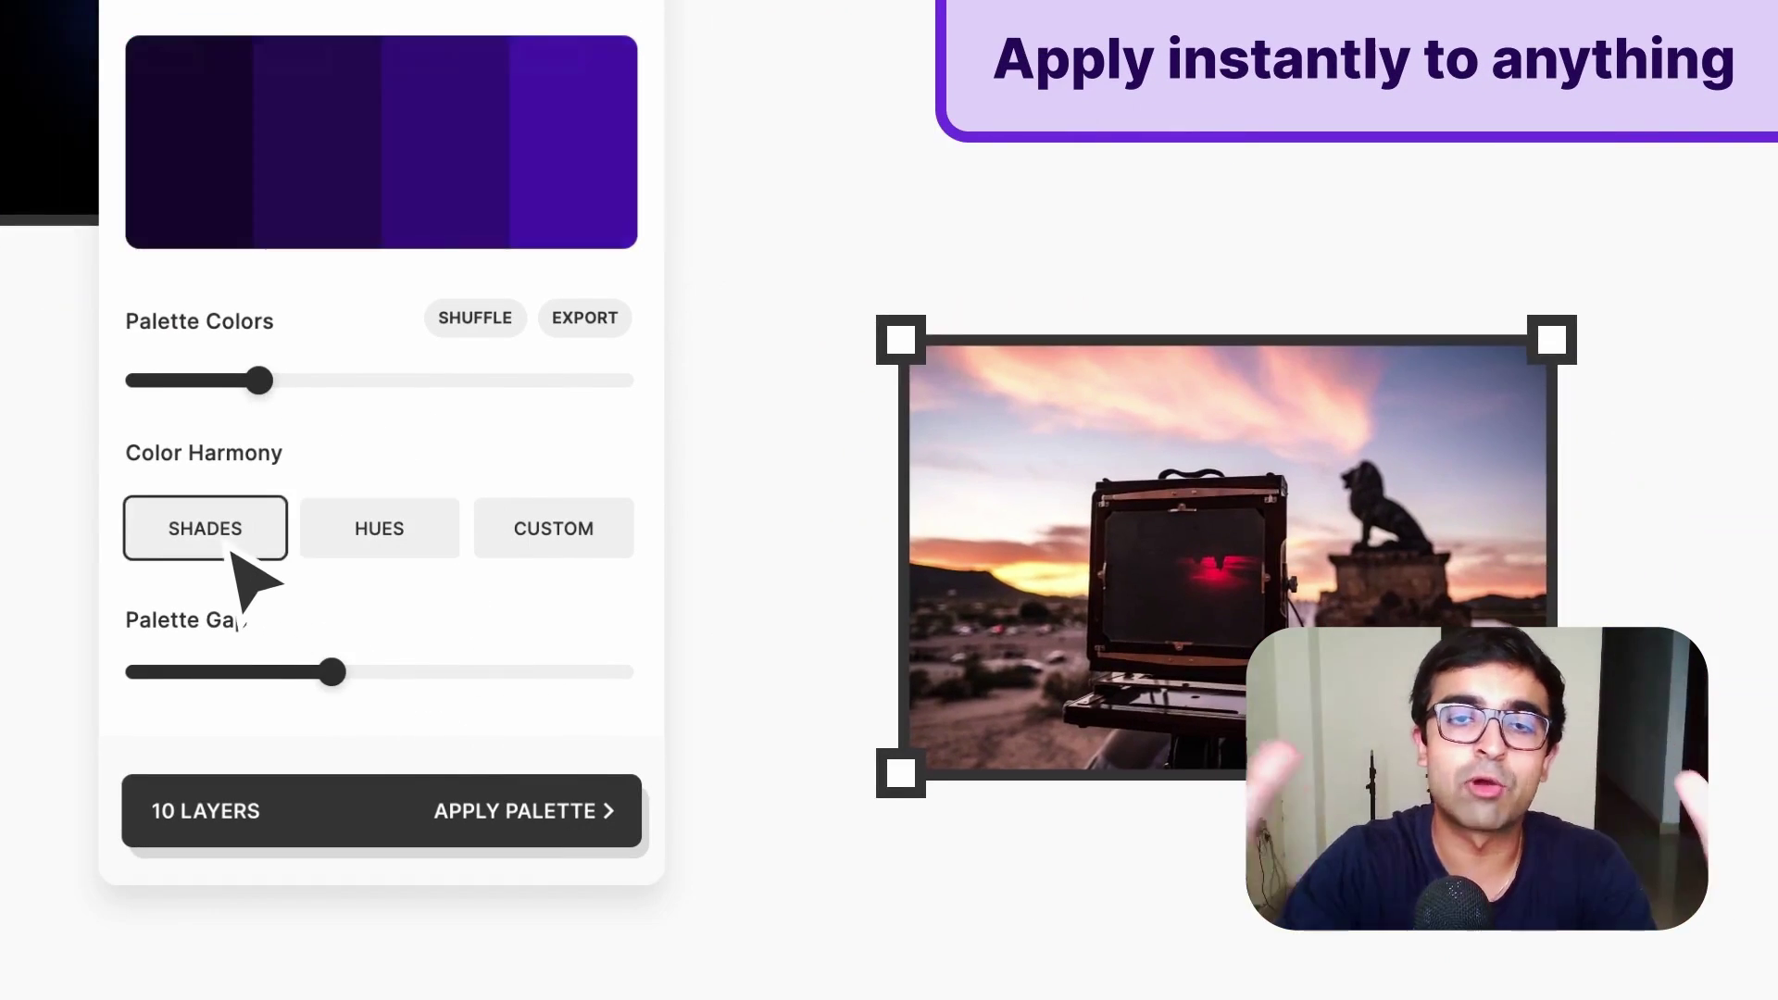
left_click(595, 827)
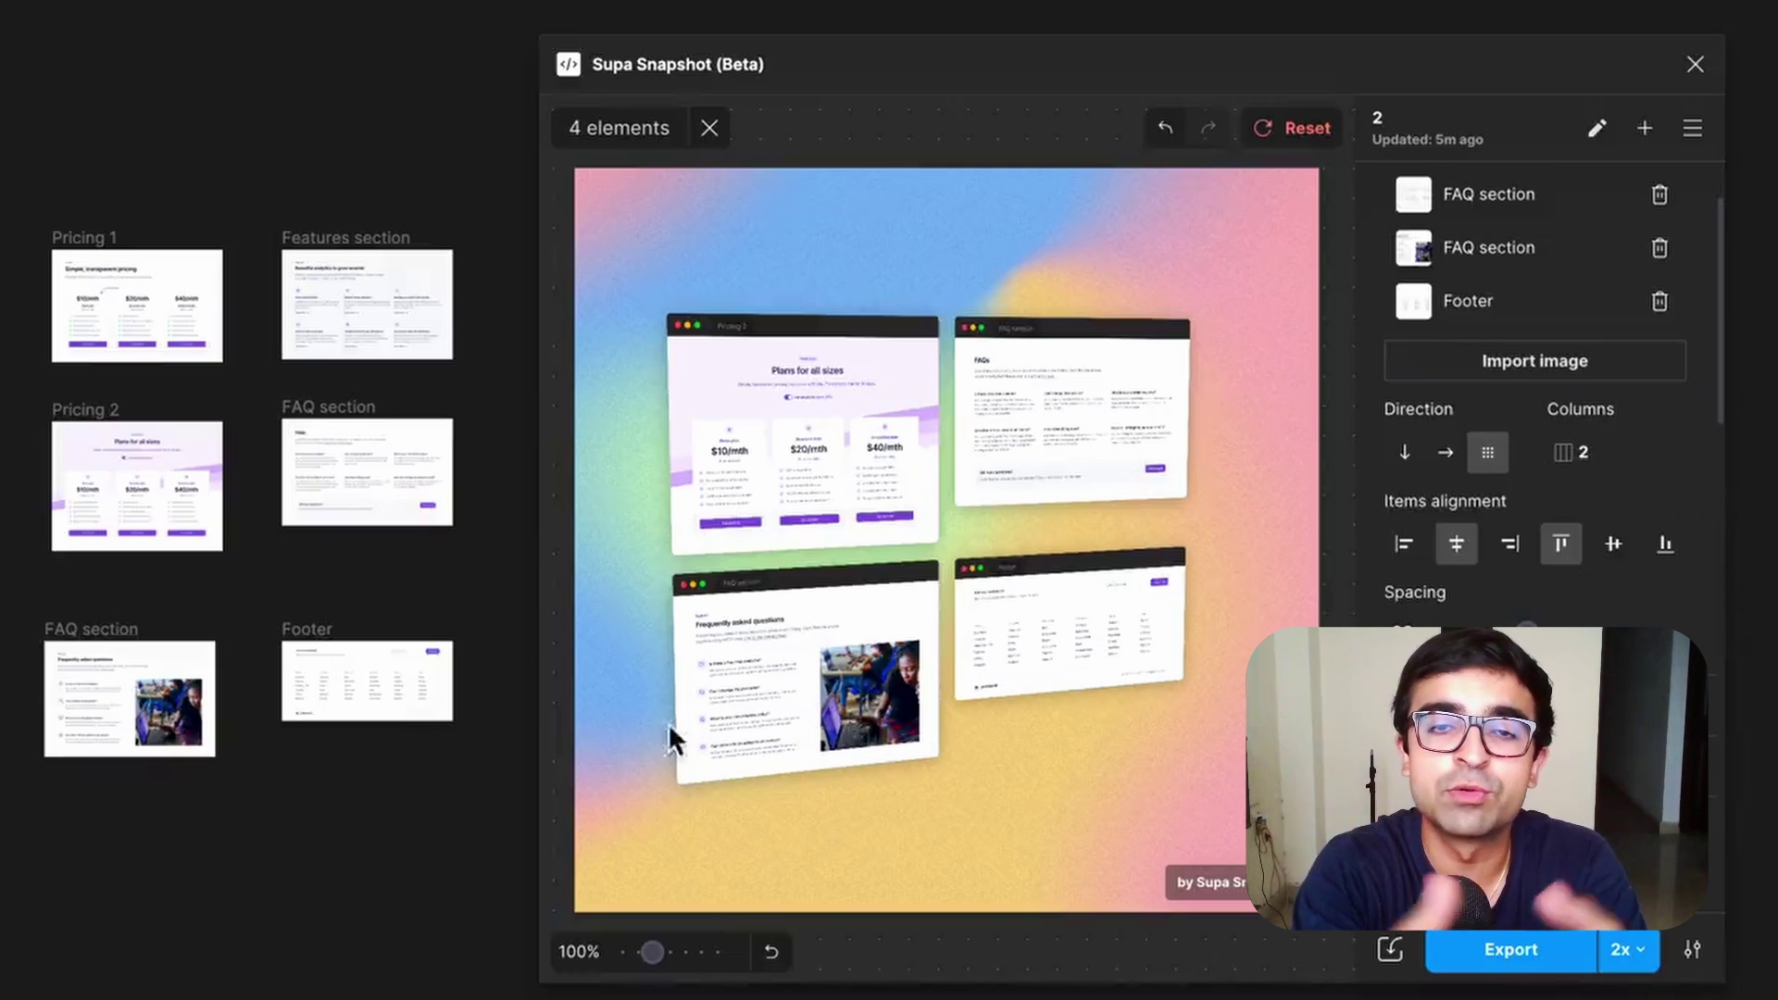
Select all six page frames and set the Supa Snapshot grid to 2 columns, then 3.
left_click_drag(469, 887, 22, 155)
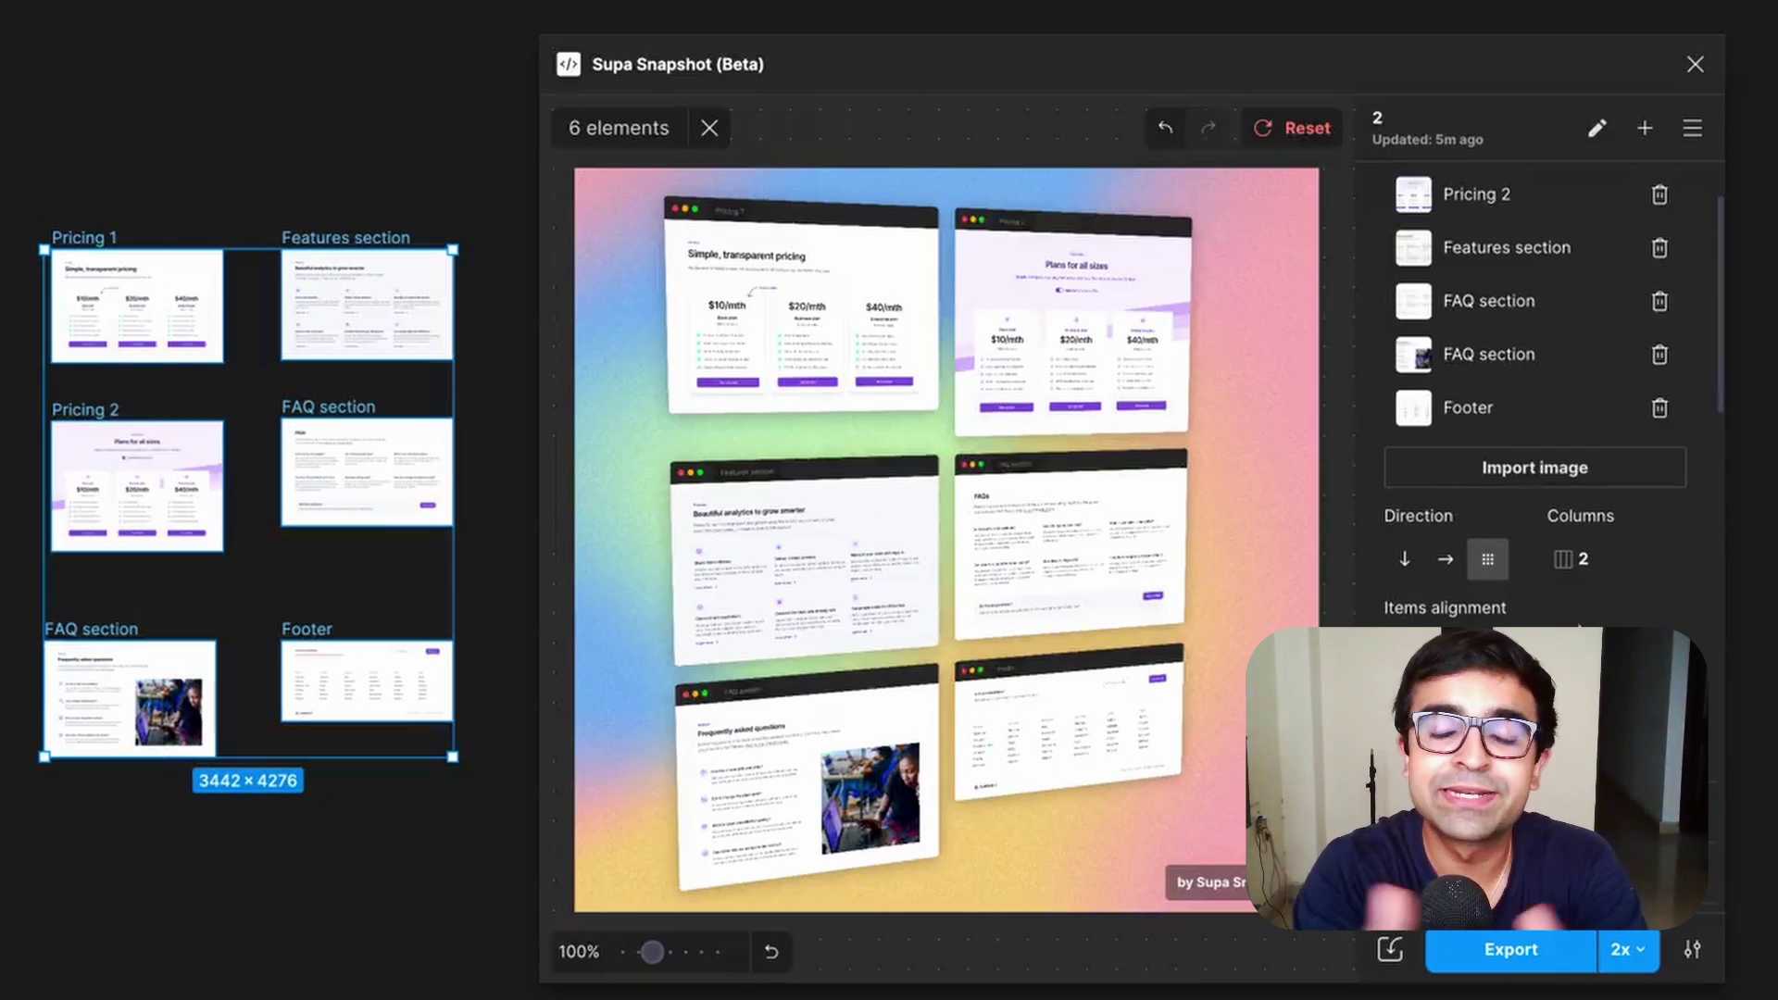
type("3")
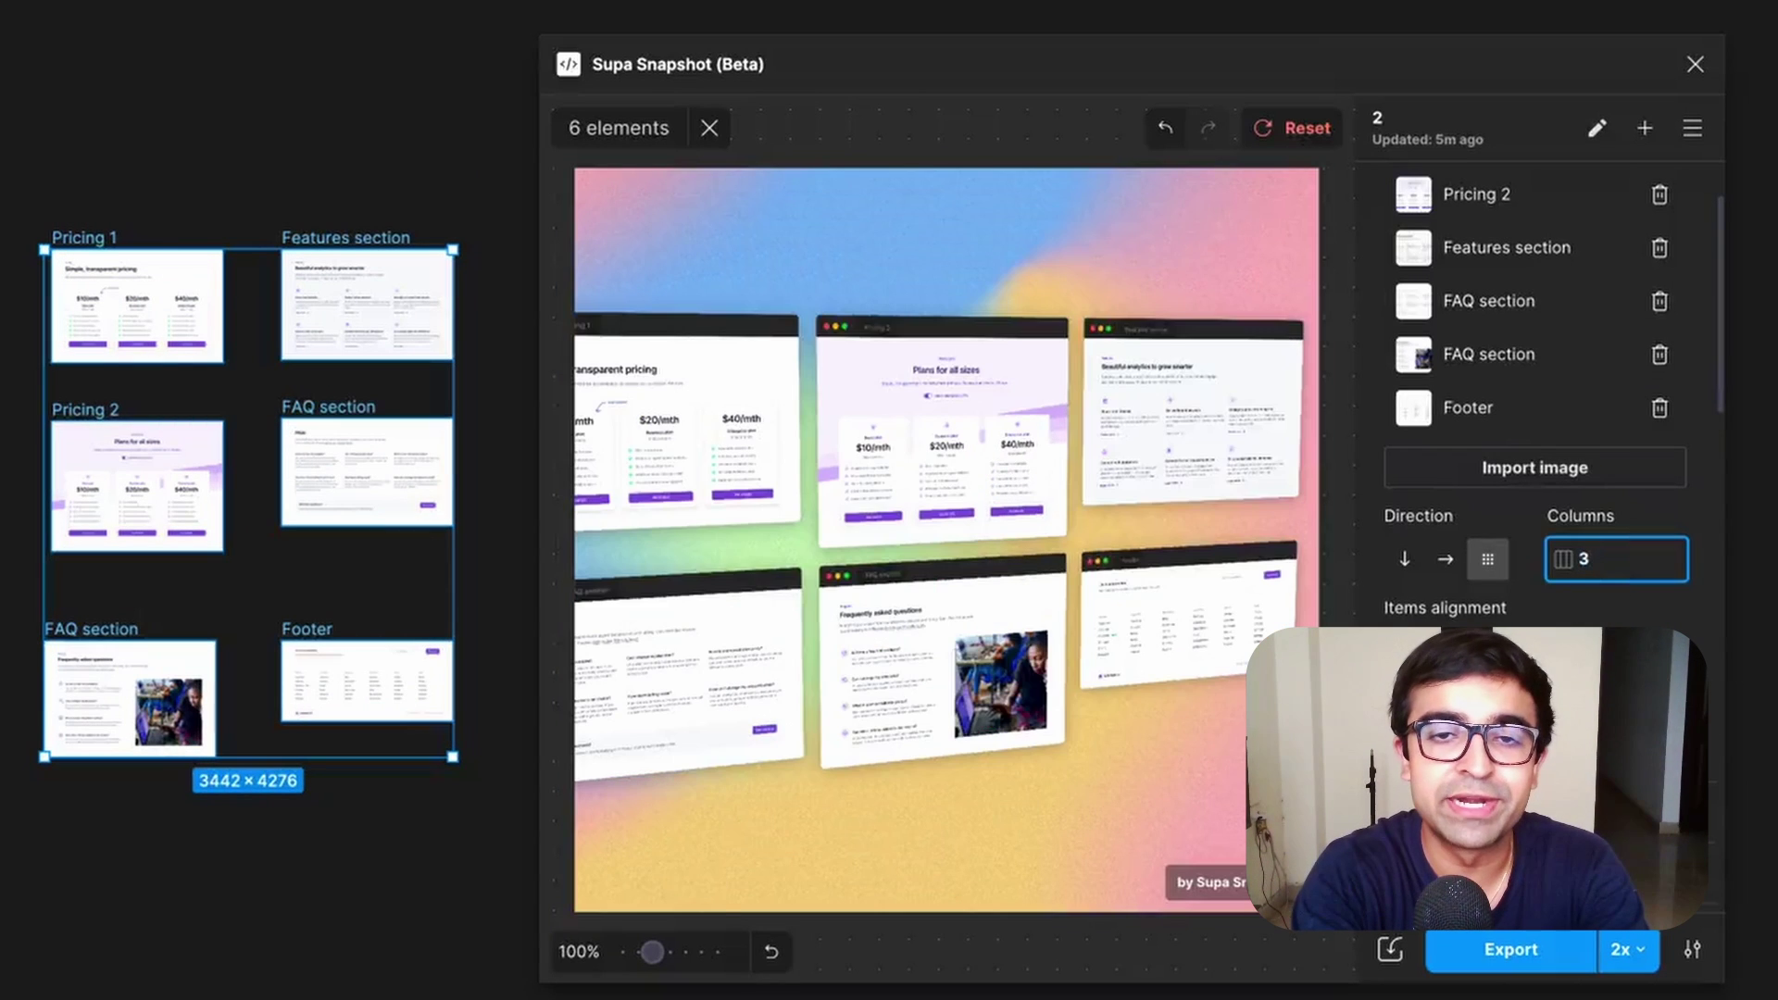
key("BackSpace")
type("2")
key("Return")
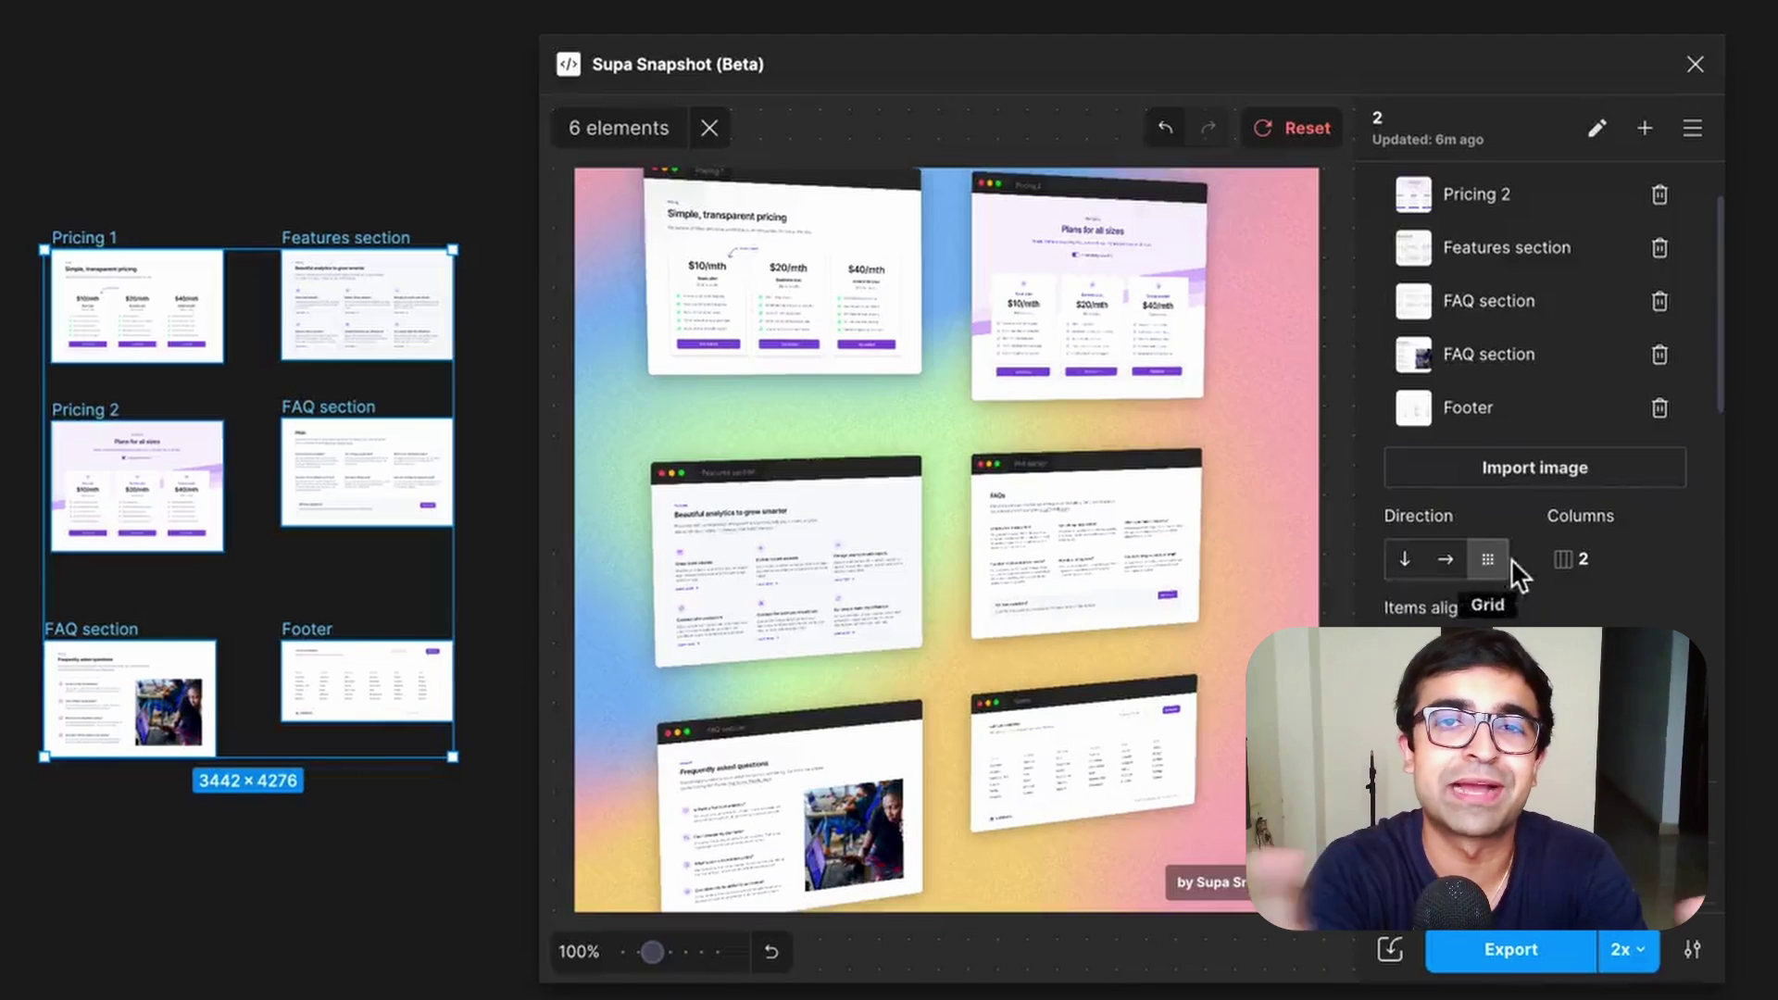
left_click(1627, 571)
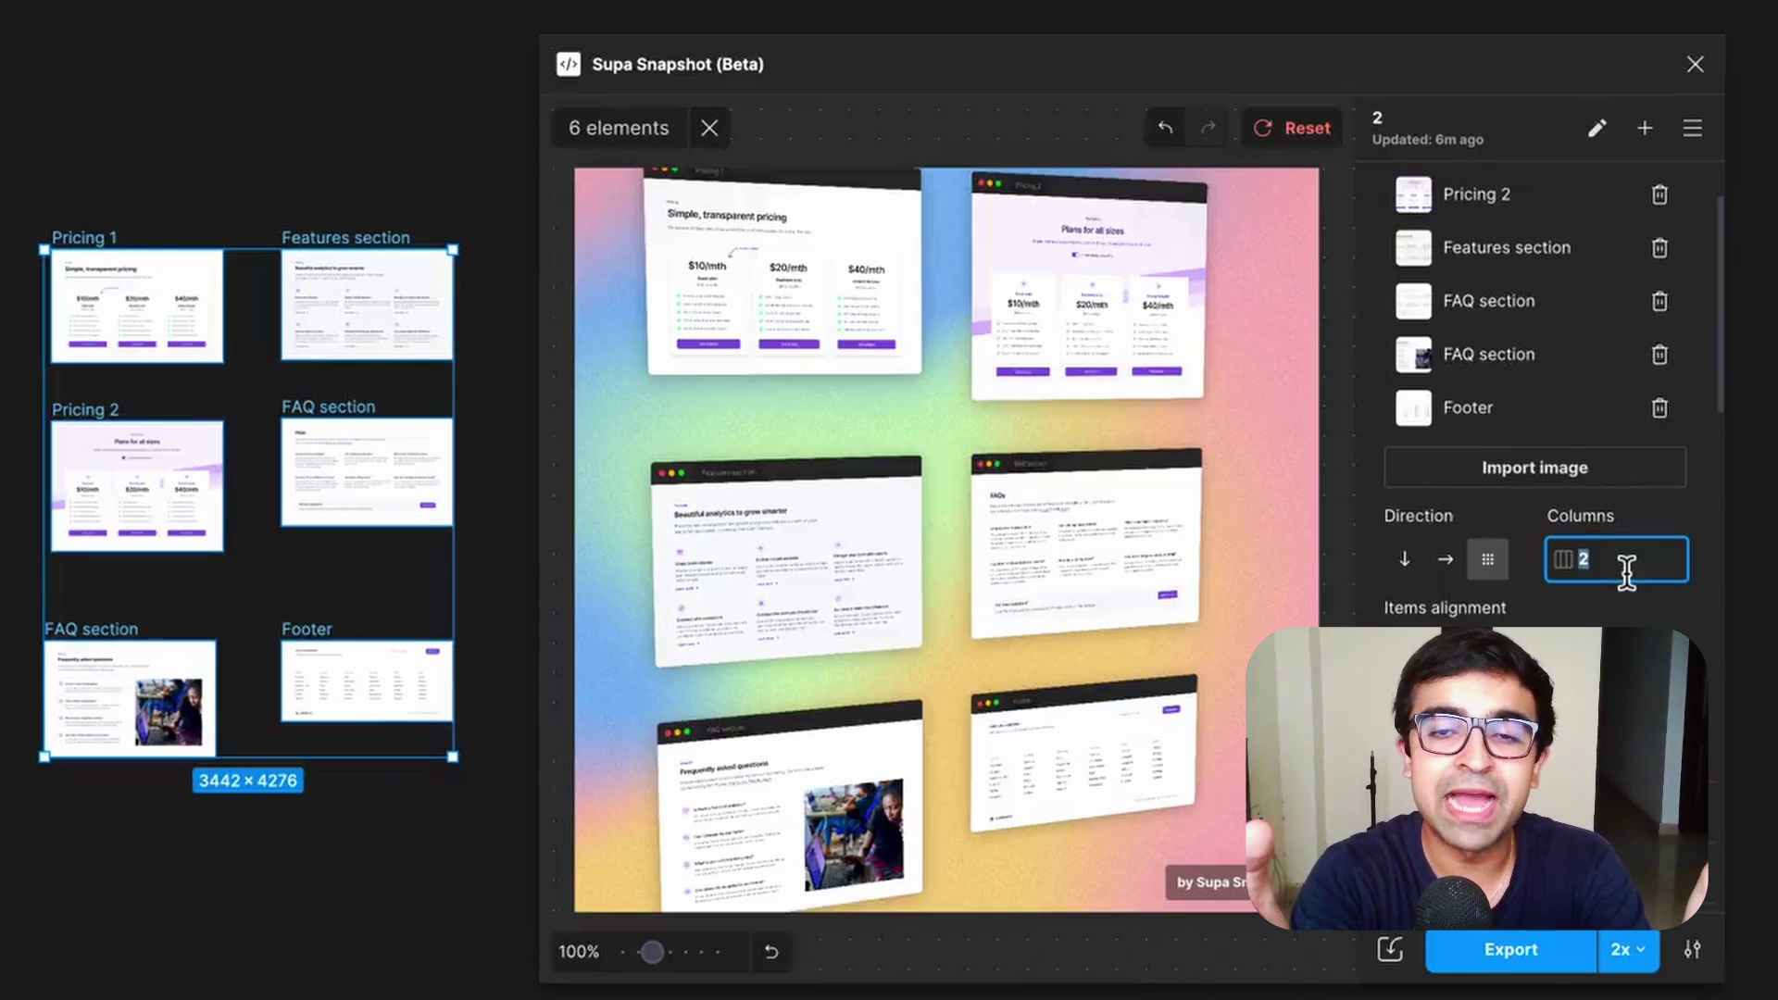
type("3")
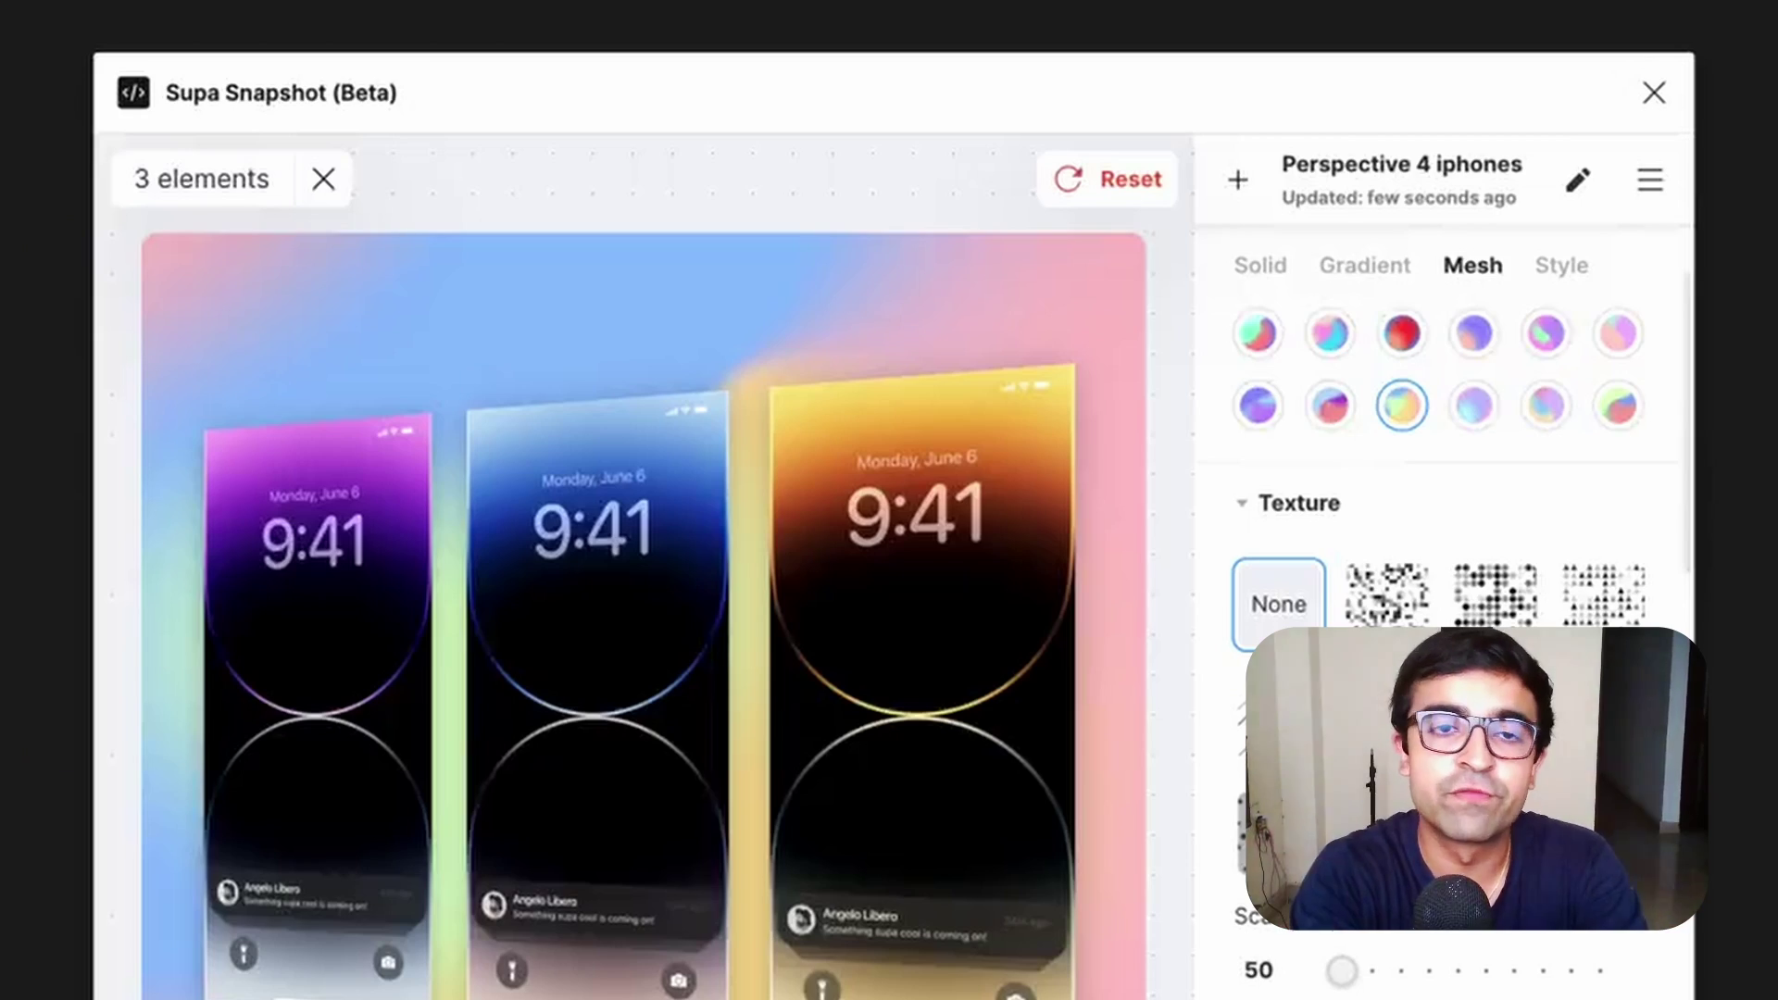
Try several mesh backgrounds, settle on pink, purple and mint, and add a random circle texture.
left_click(1336, 338)
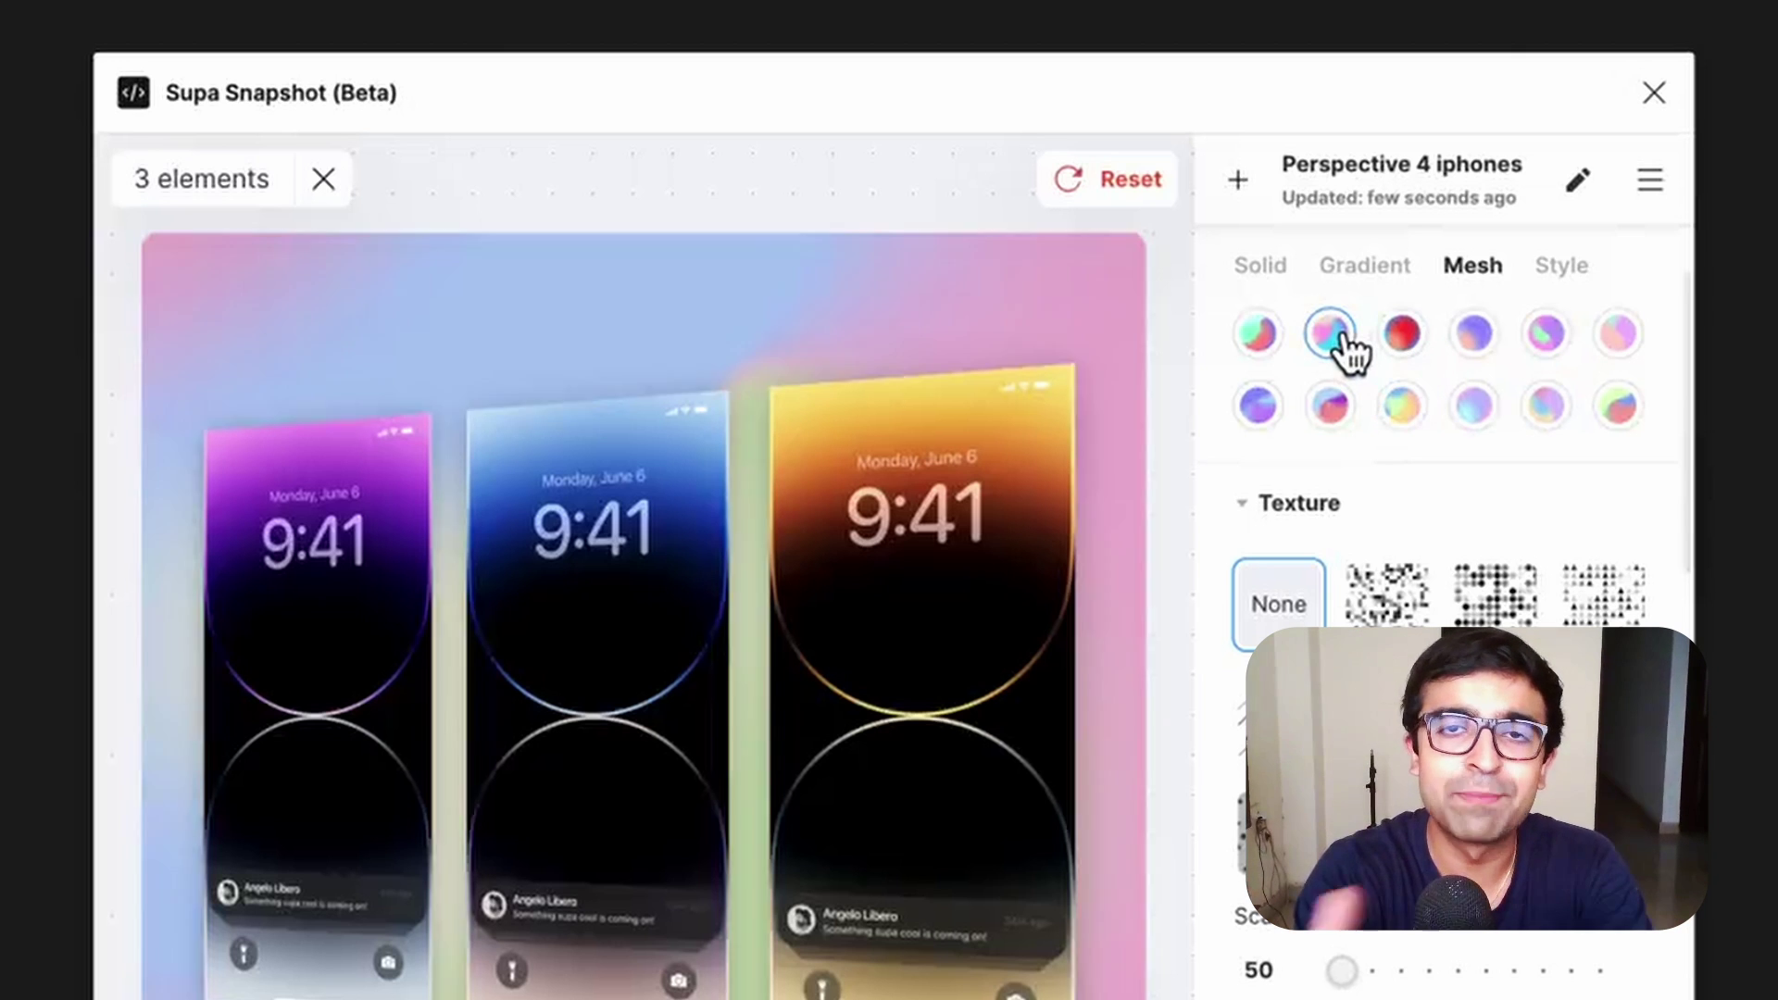
left_click(1259, 407)
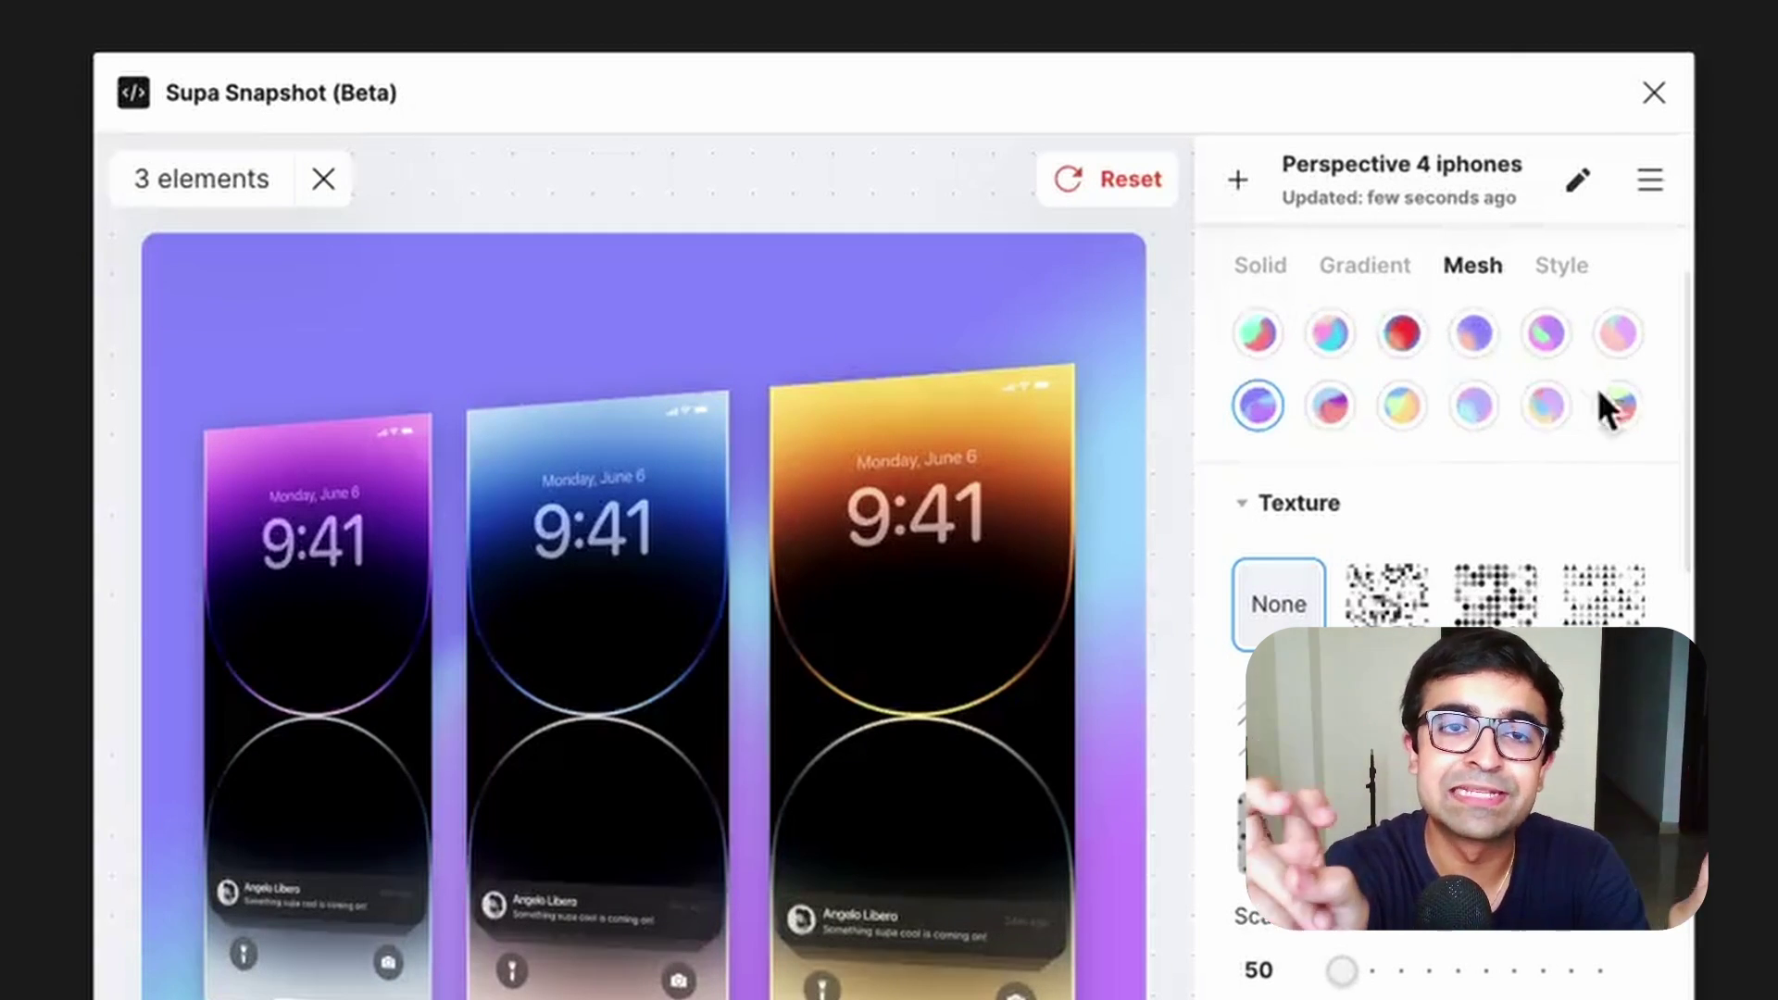
left_click(1619, 406)
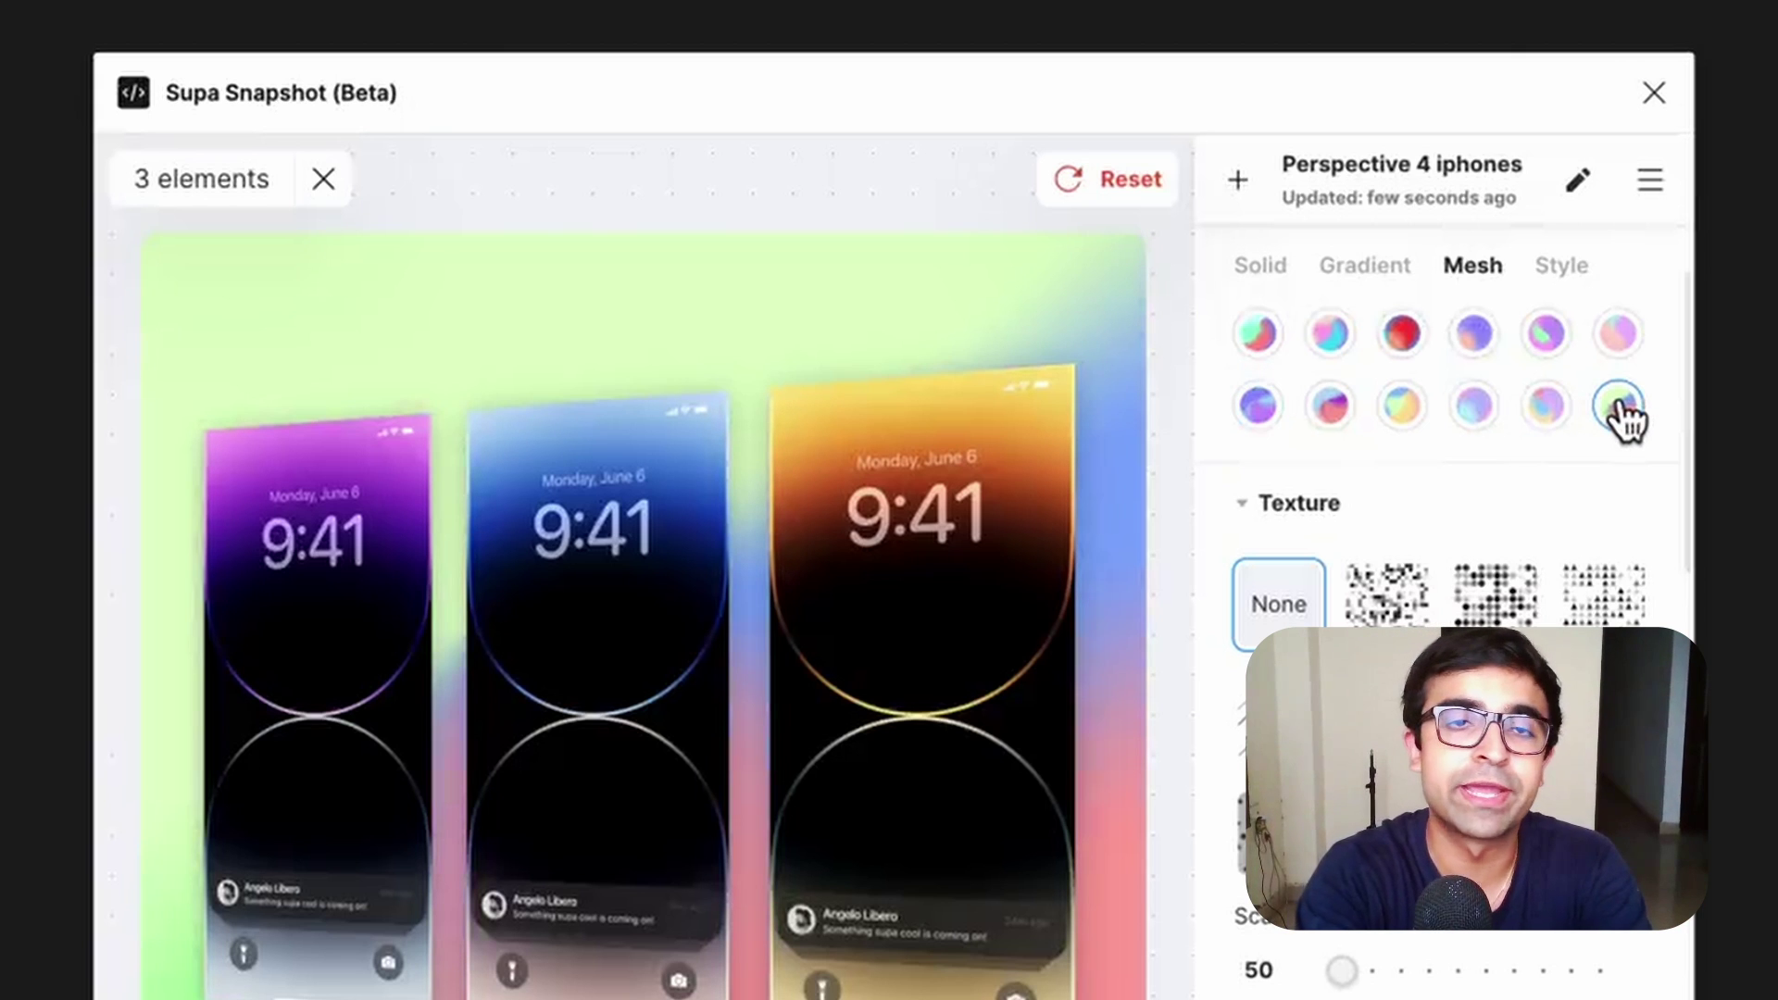
left_click(1619, 335)
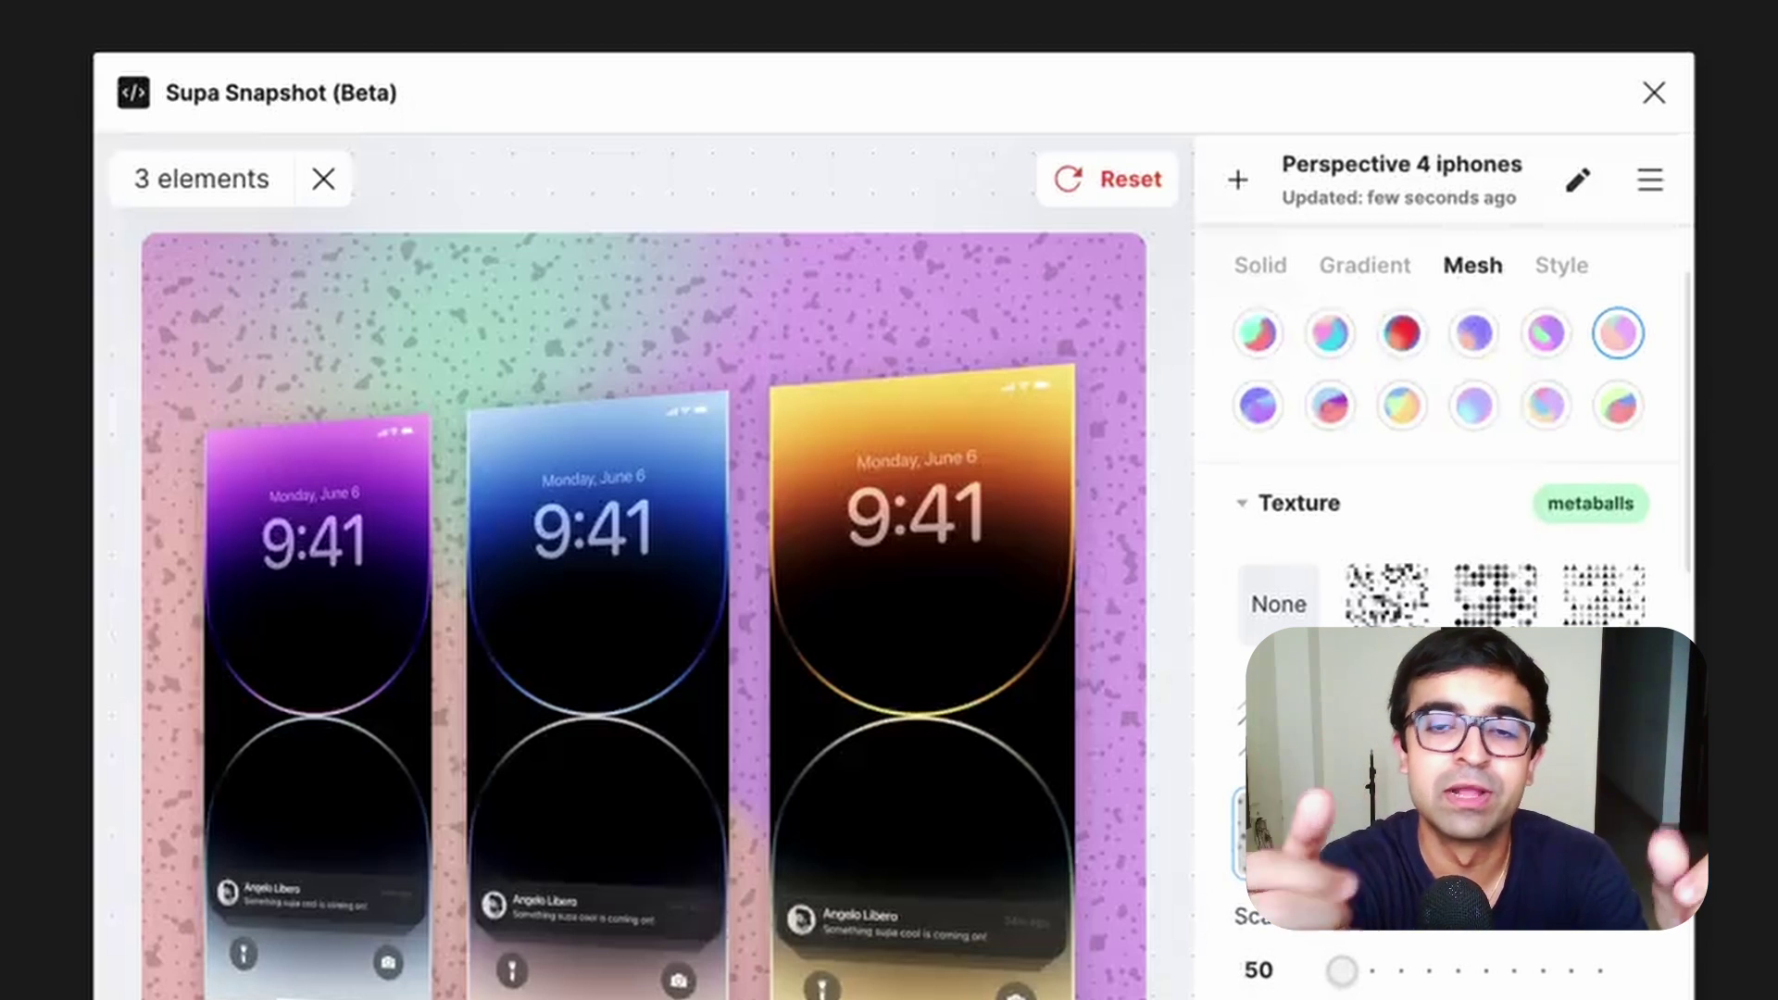
left_click(1528, 598)
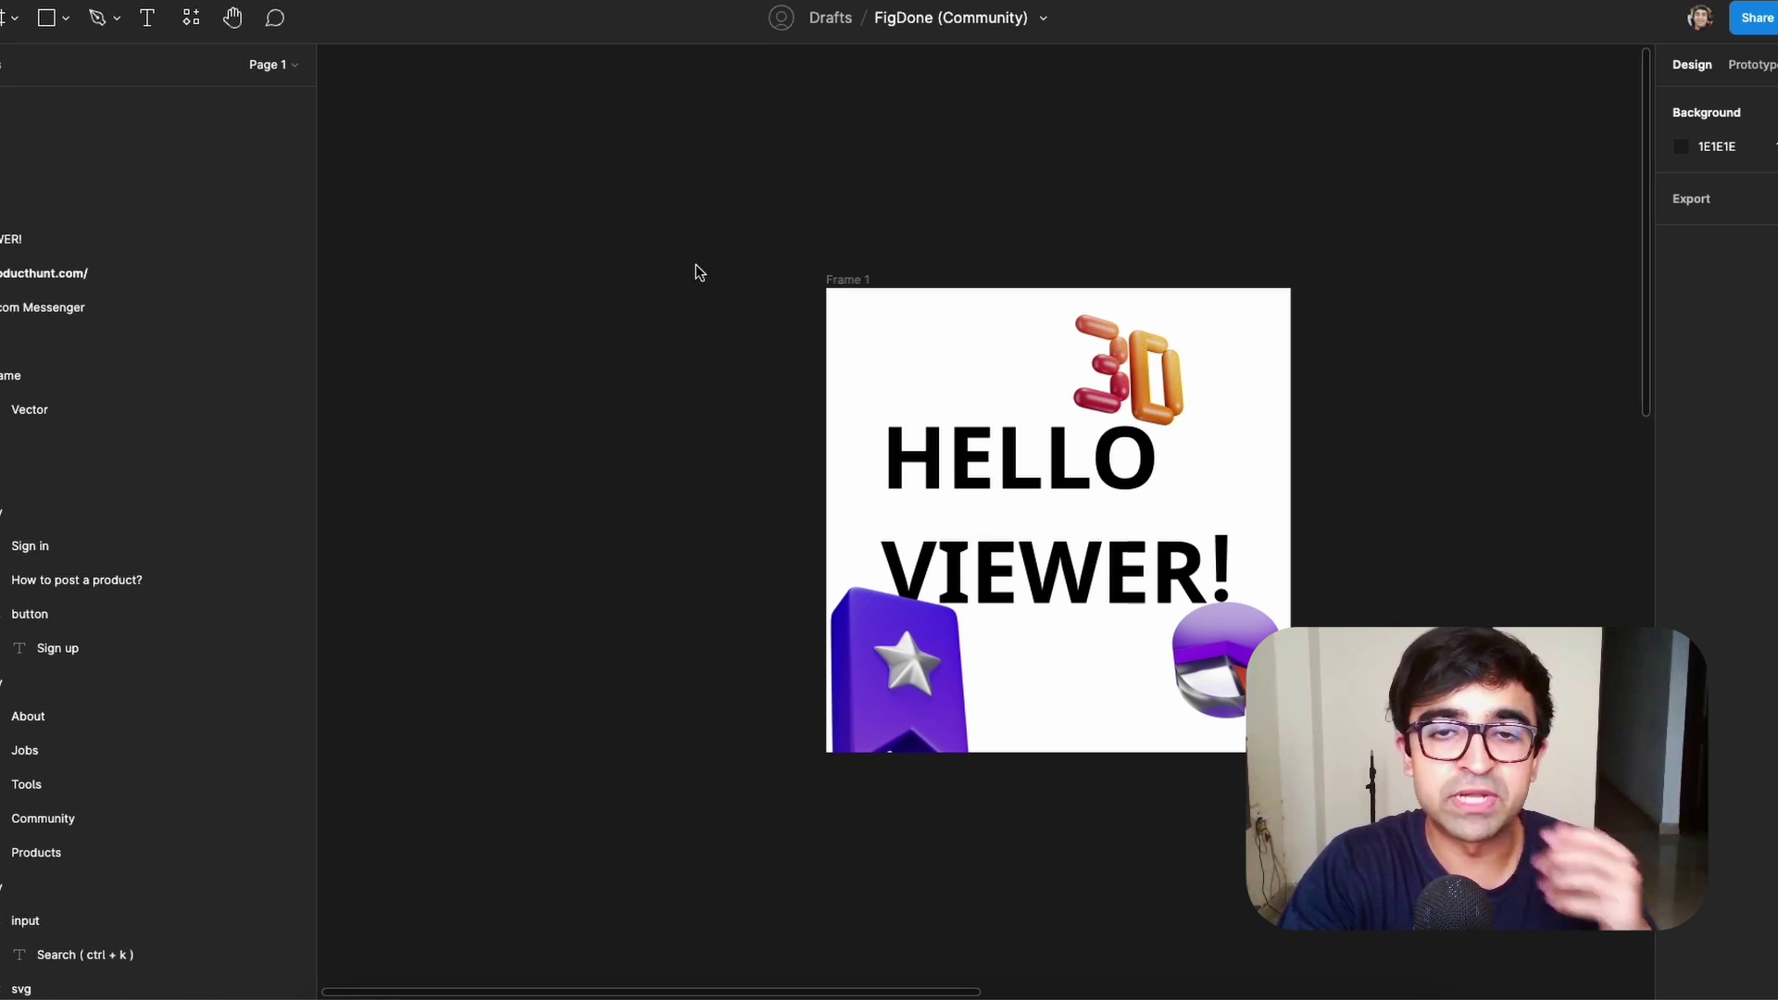
Launch the Parallax plugin via quick search and move its window aside to uncover Frame 1.
key("ctrl+slash")
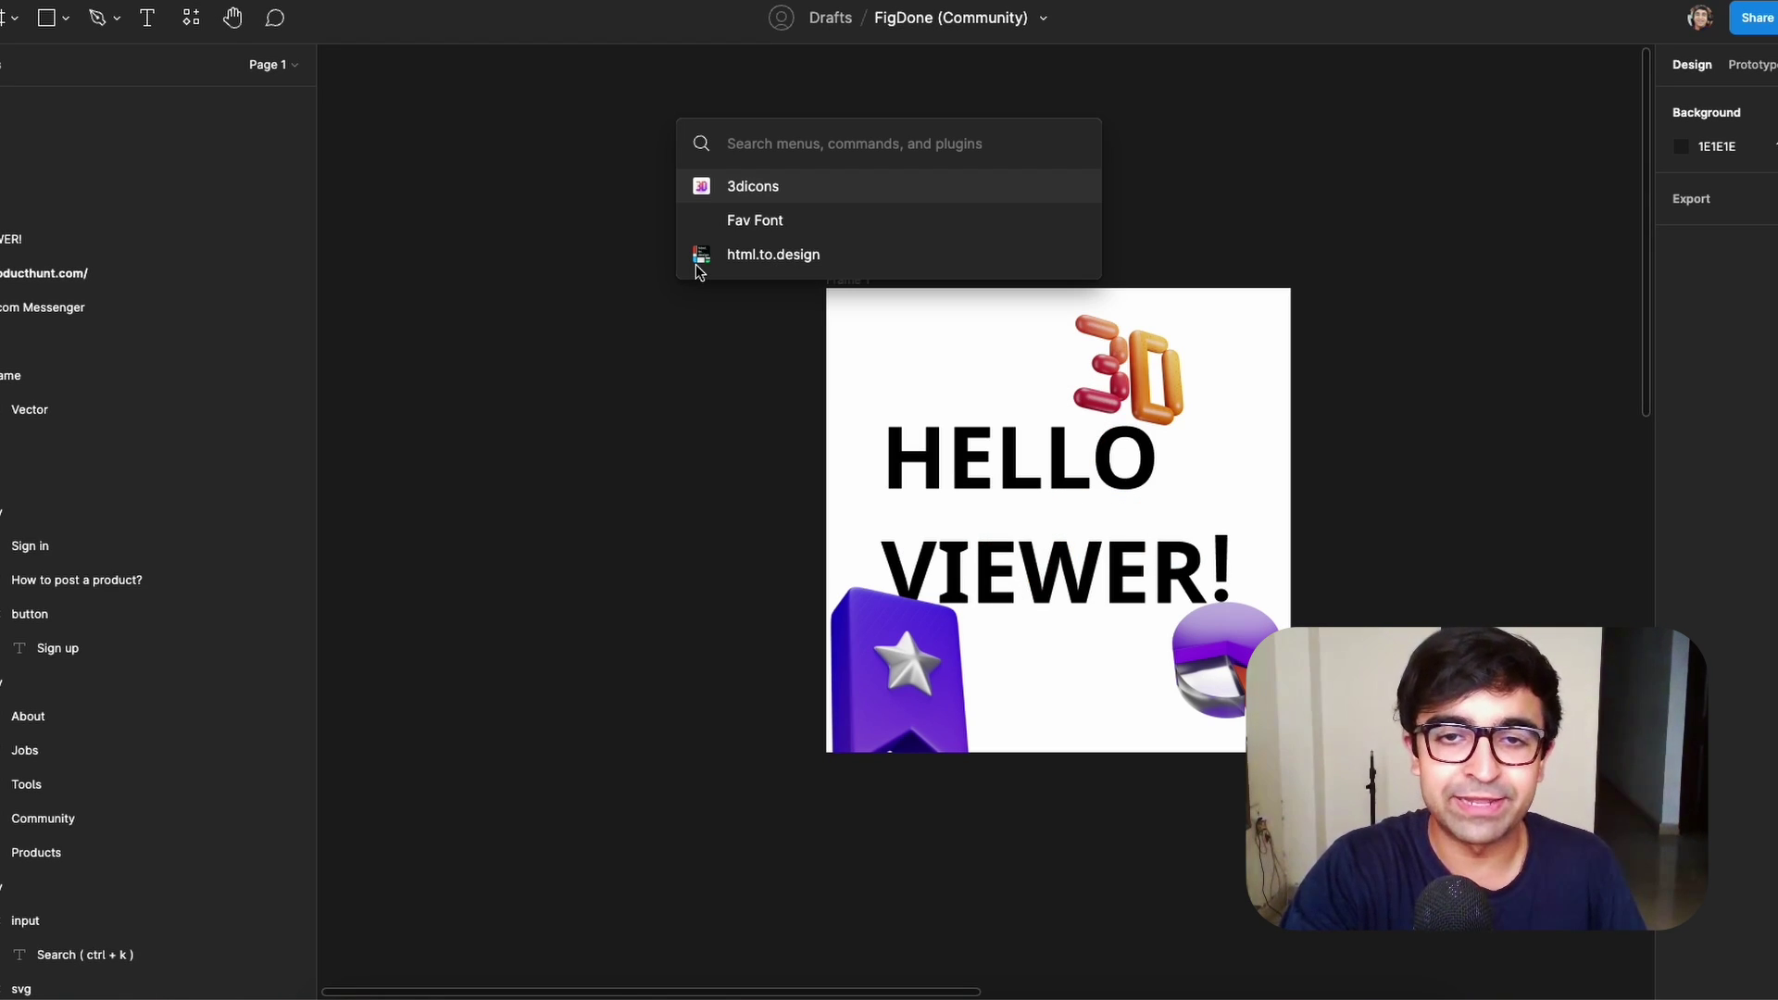
type("parall")
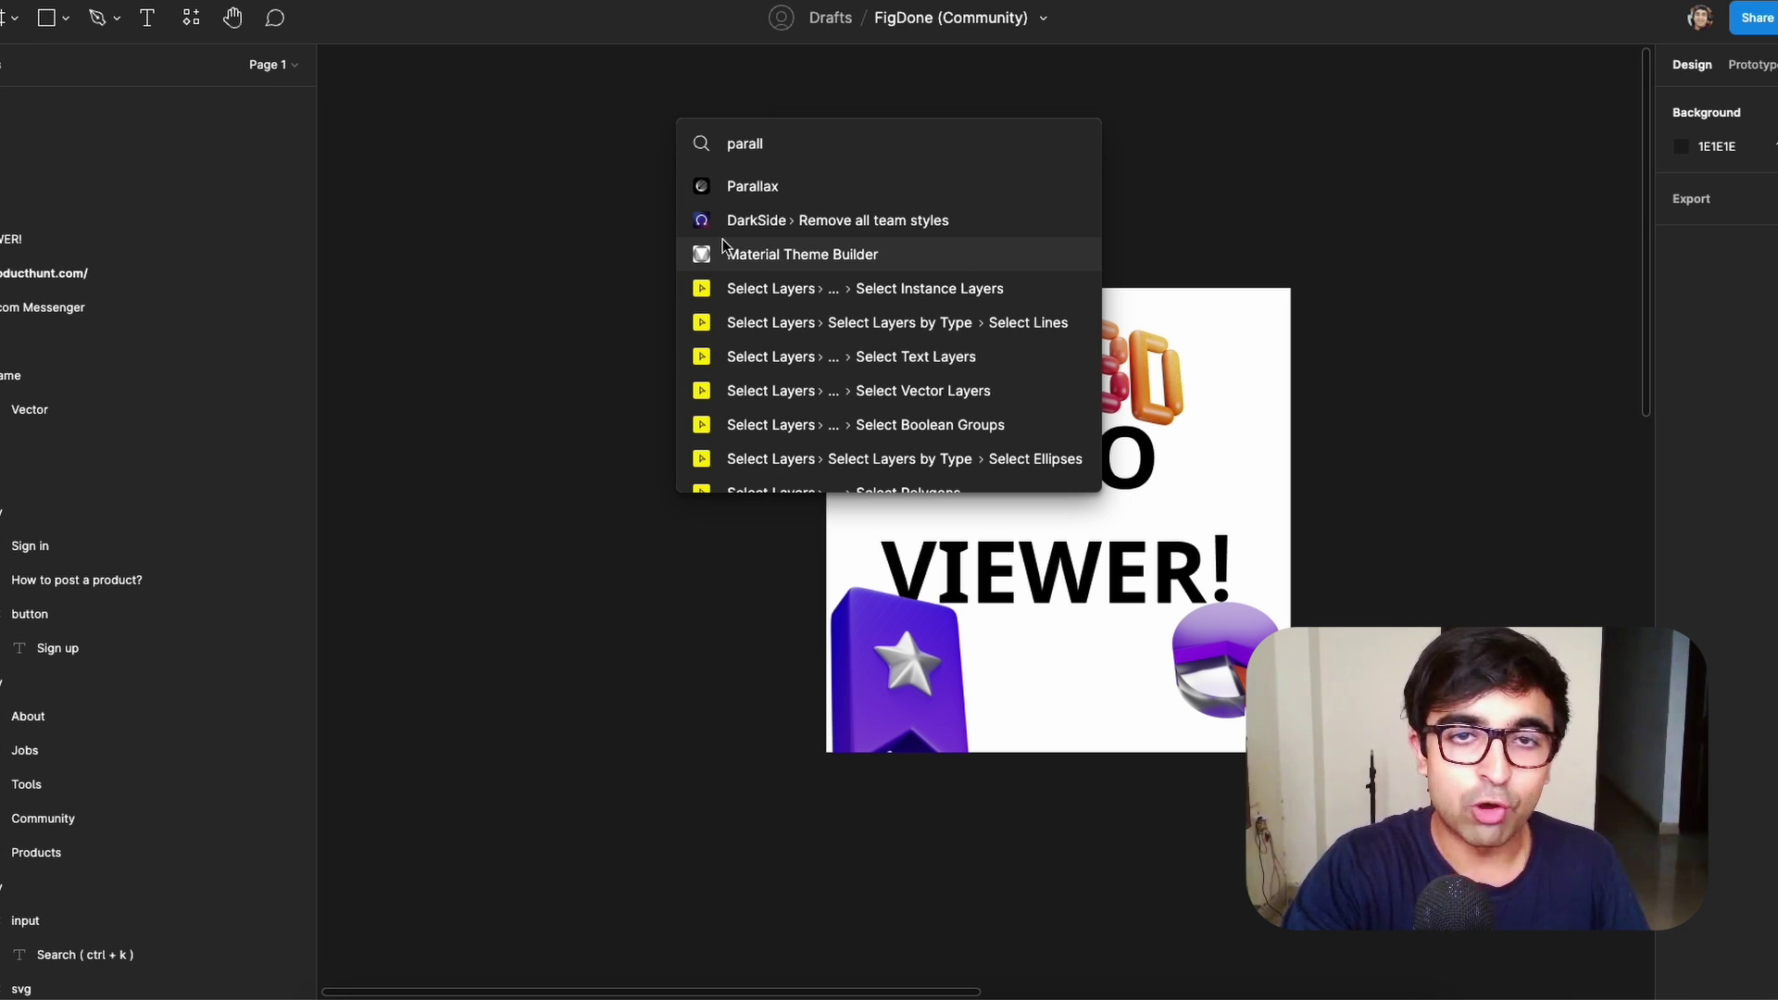
type("a")
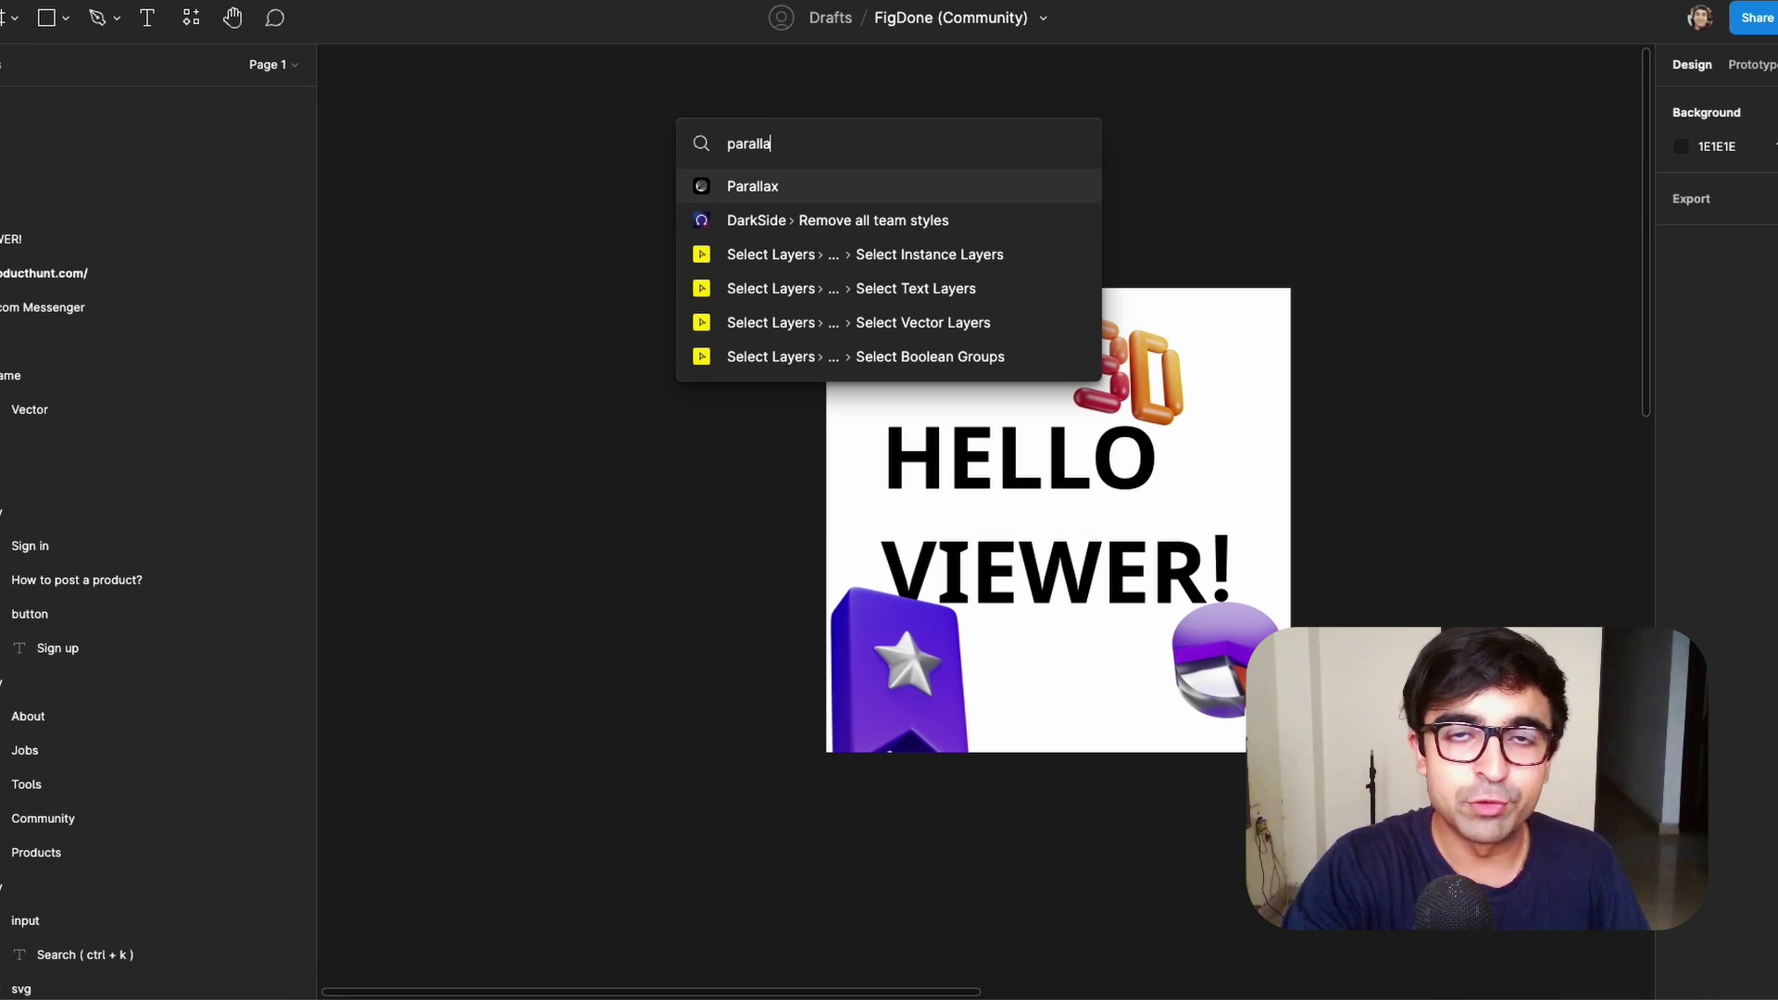
left_click(741, 189)
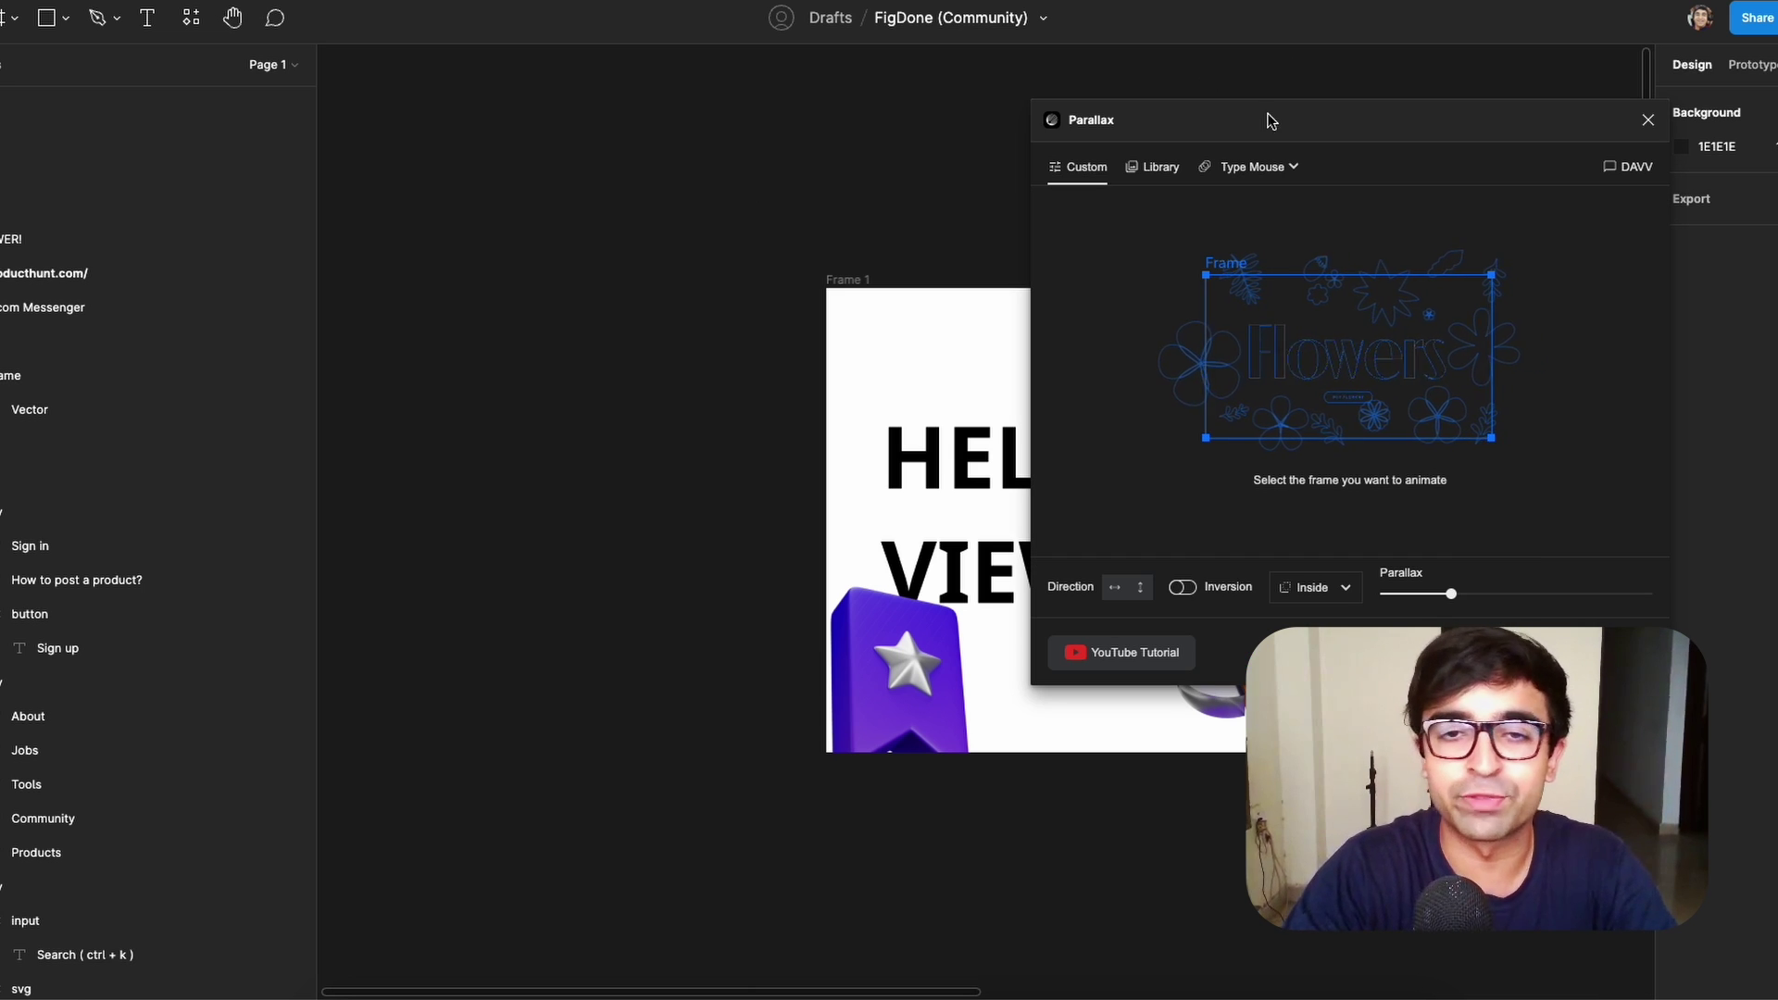
left_click_drag(1270, 121, 393, 147)
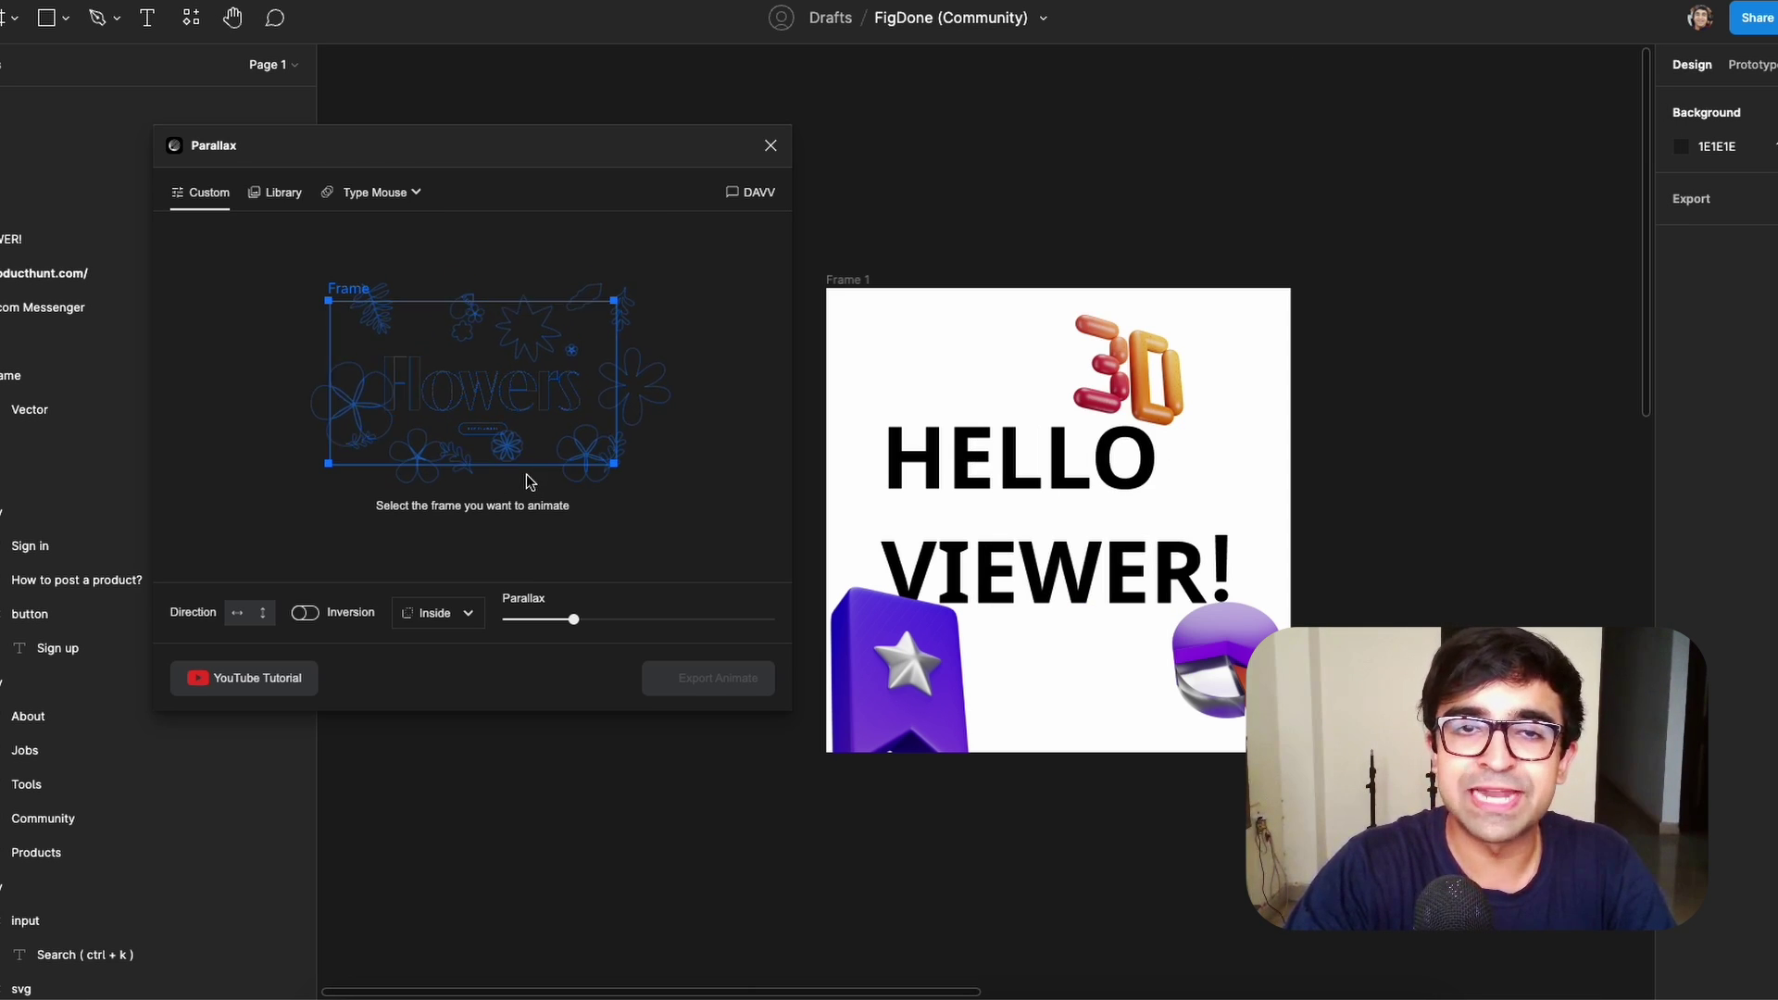
Preview Frame 1 in Parallax with inversion off and Outside mode, then browse its template Library.
left_click(833, 282)
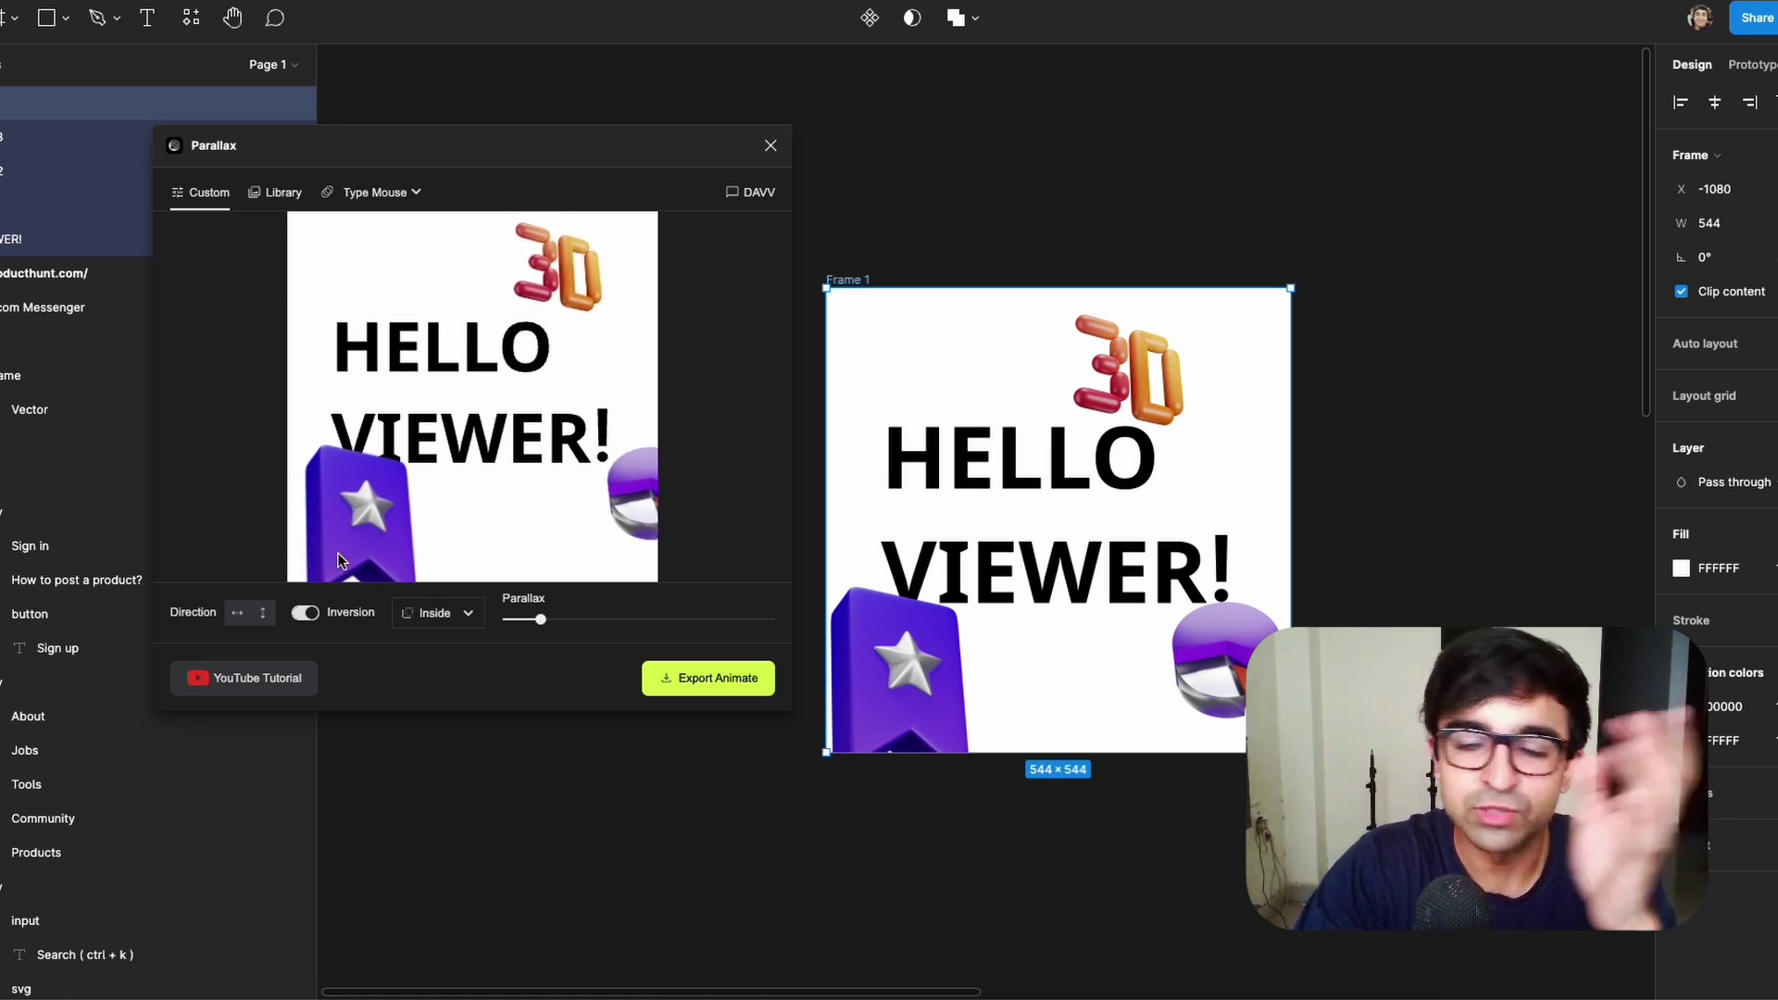
left_click(305, 612)
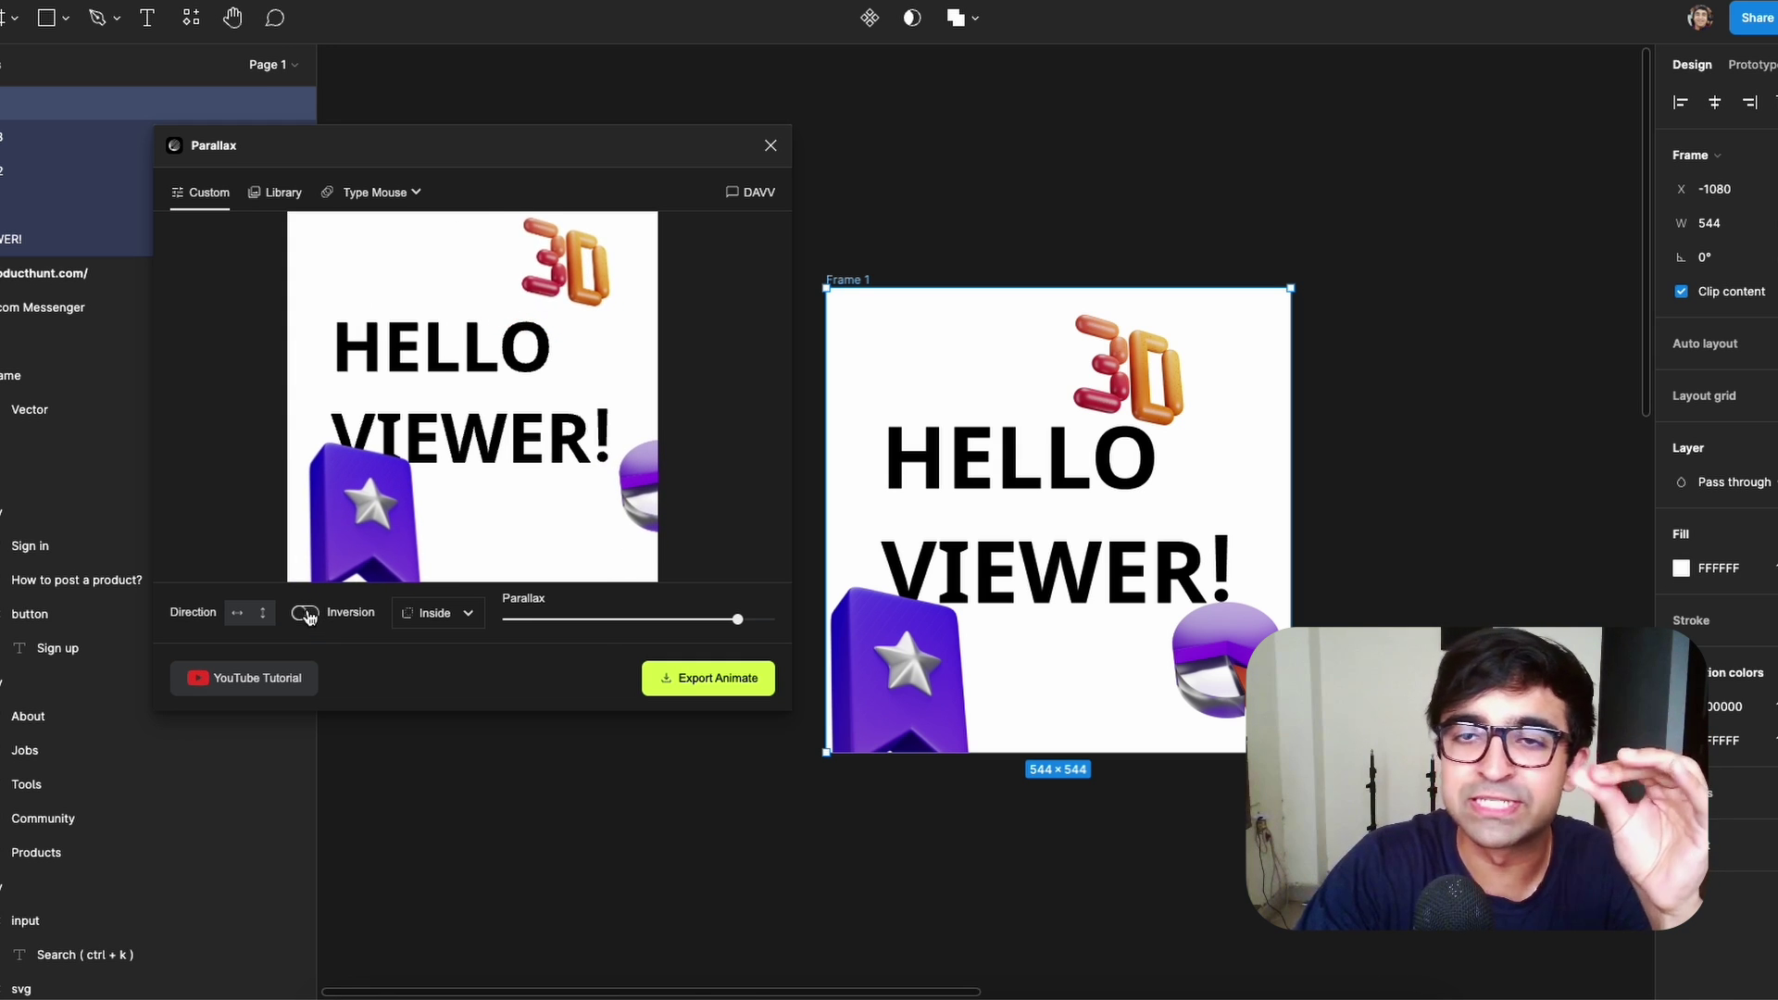
left_click(454, 613)
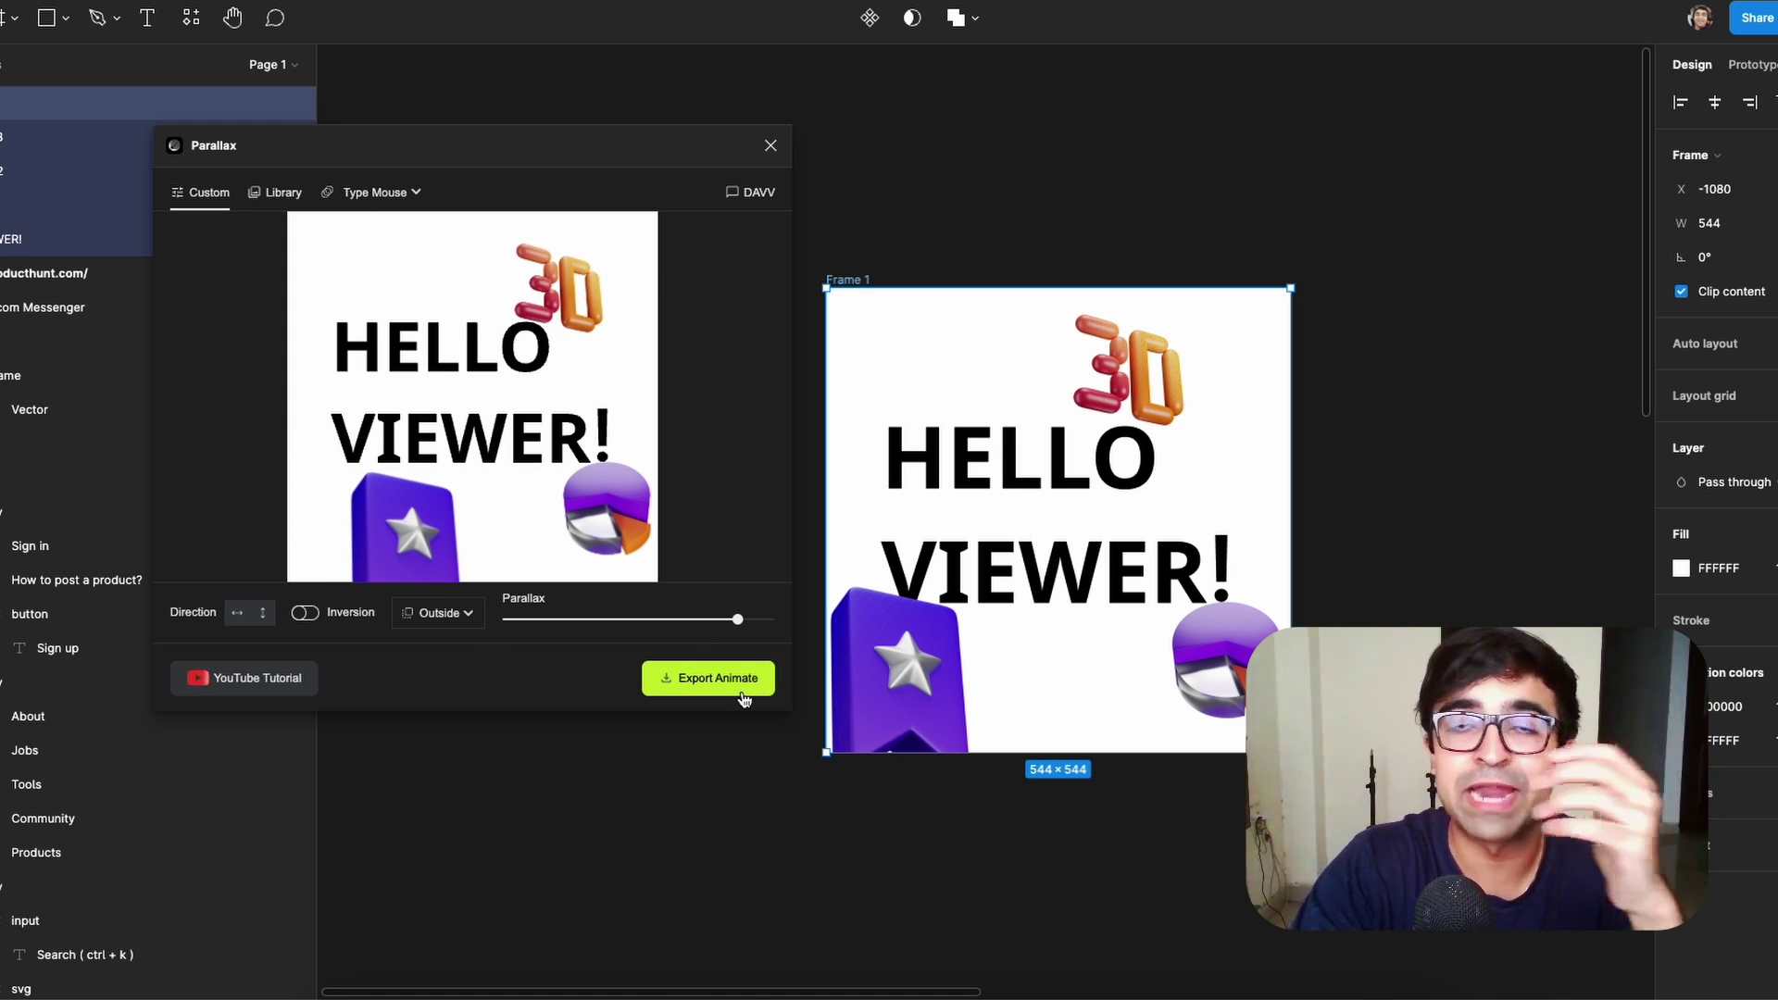
left_click(275, 192)
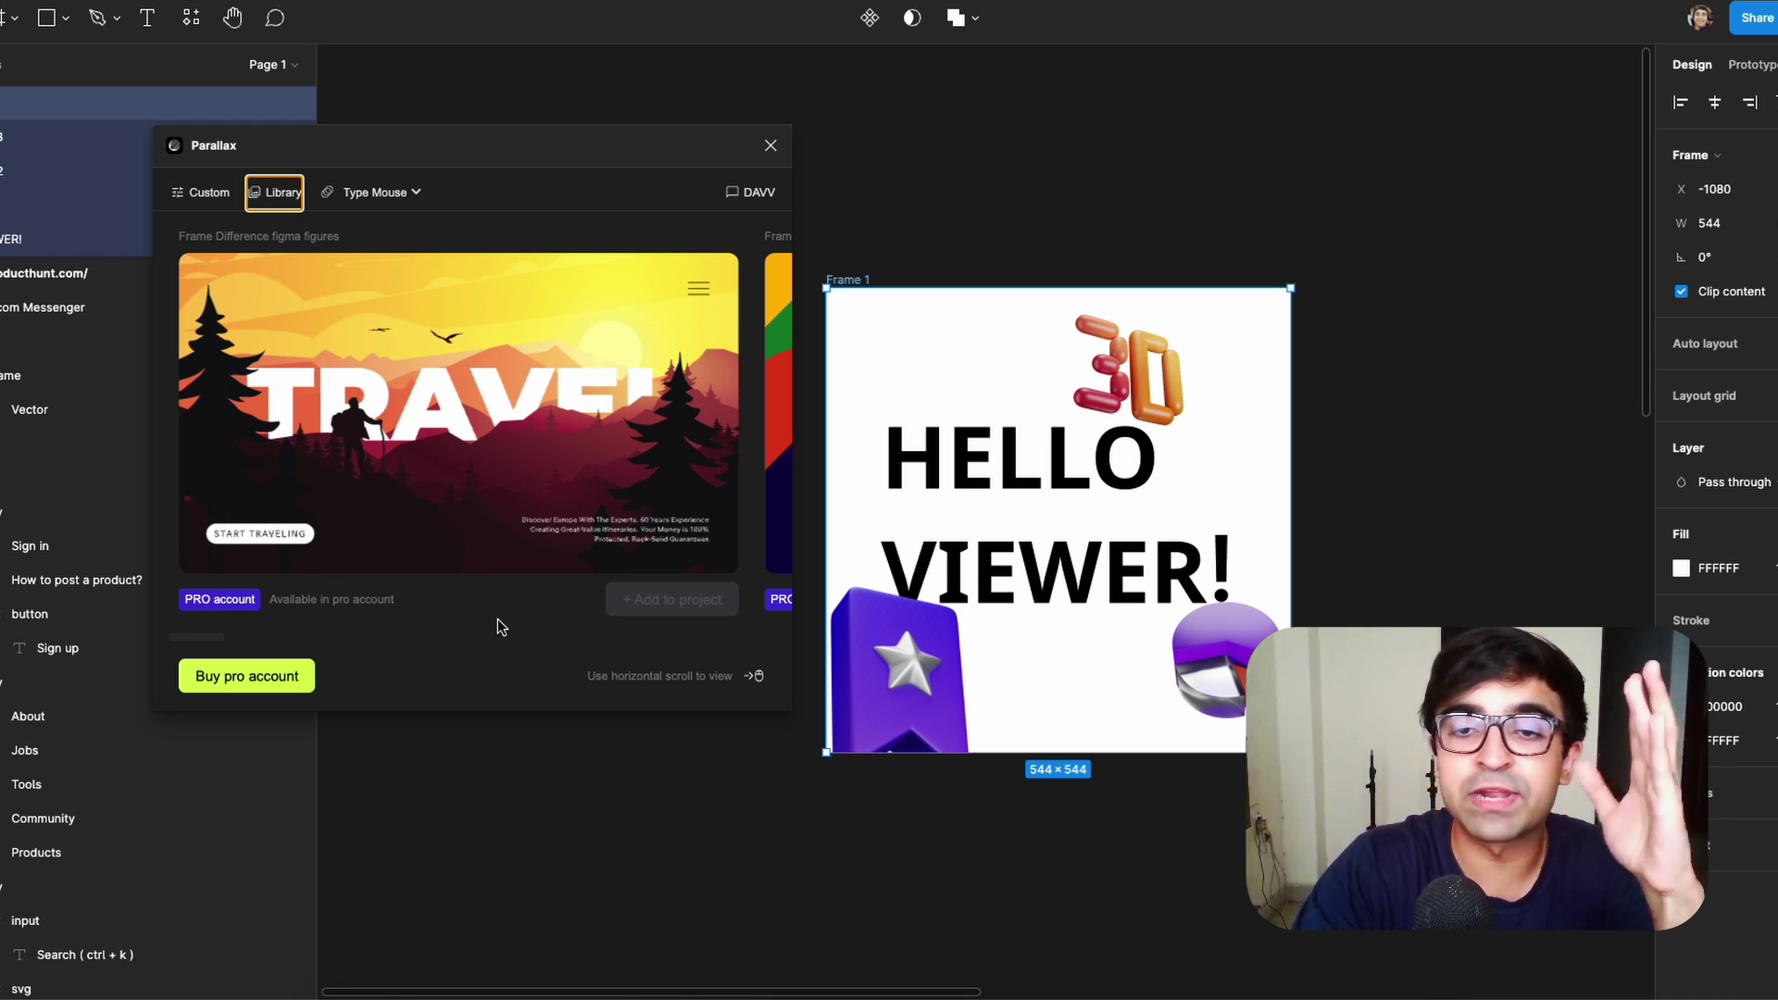
scroll(497, 607, "right", 5)
scroll(497, 607, "right", 2)
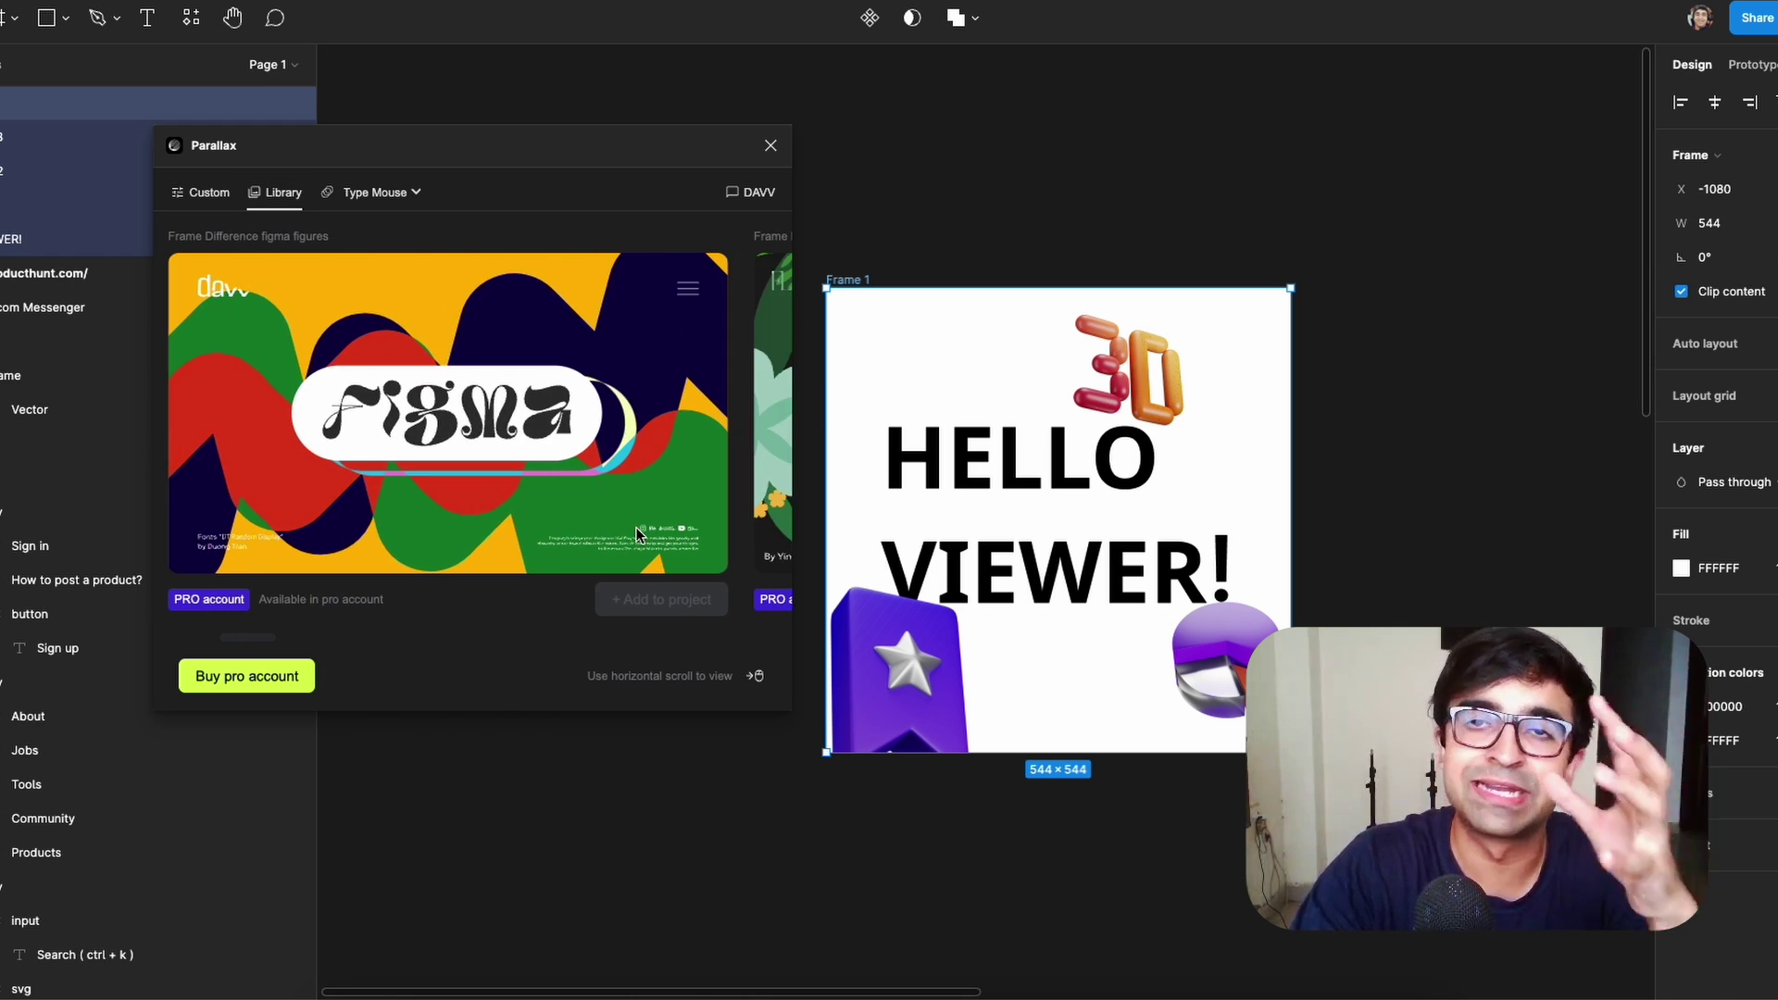
scroll(543, 541, "right", 5)
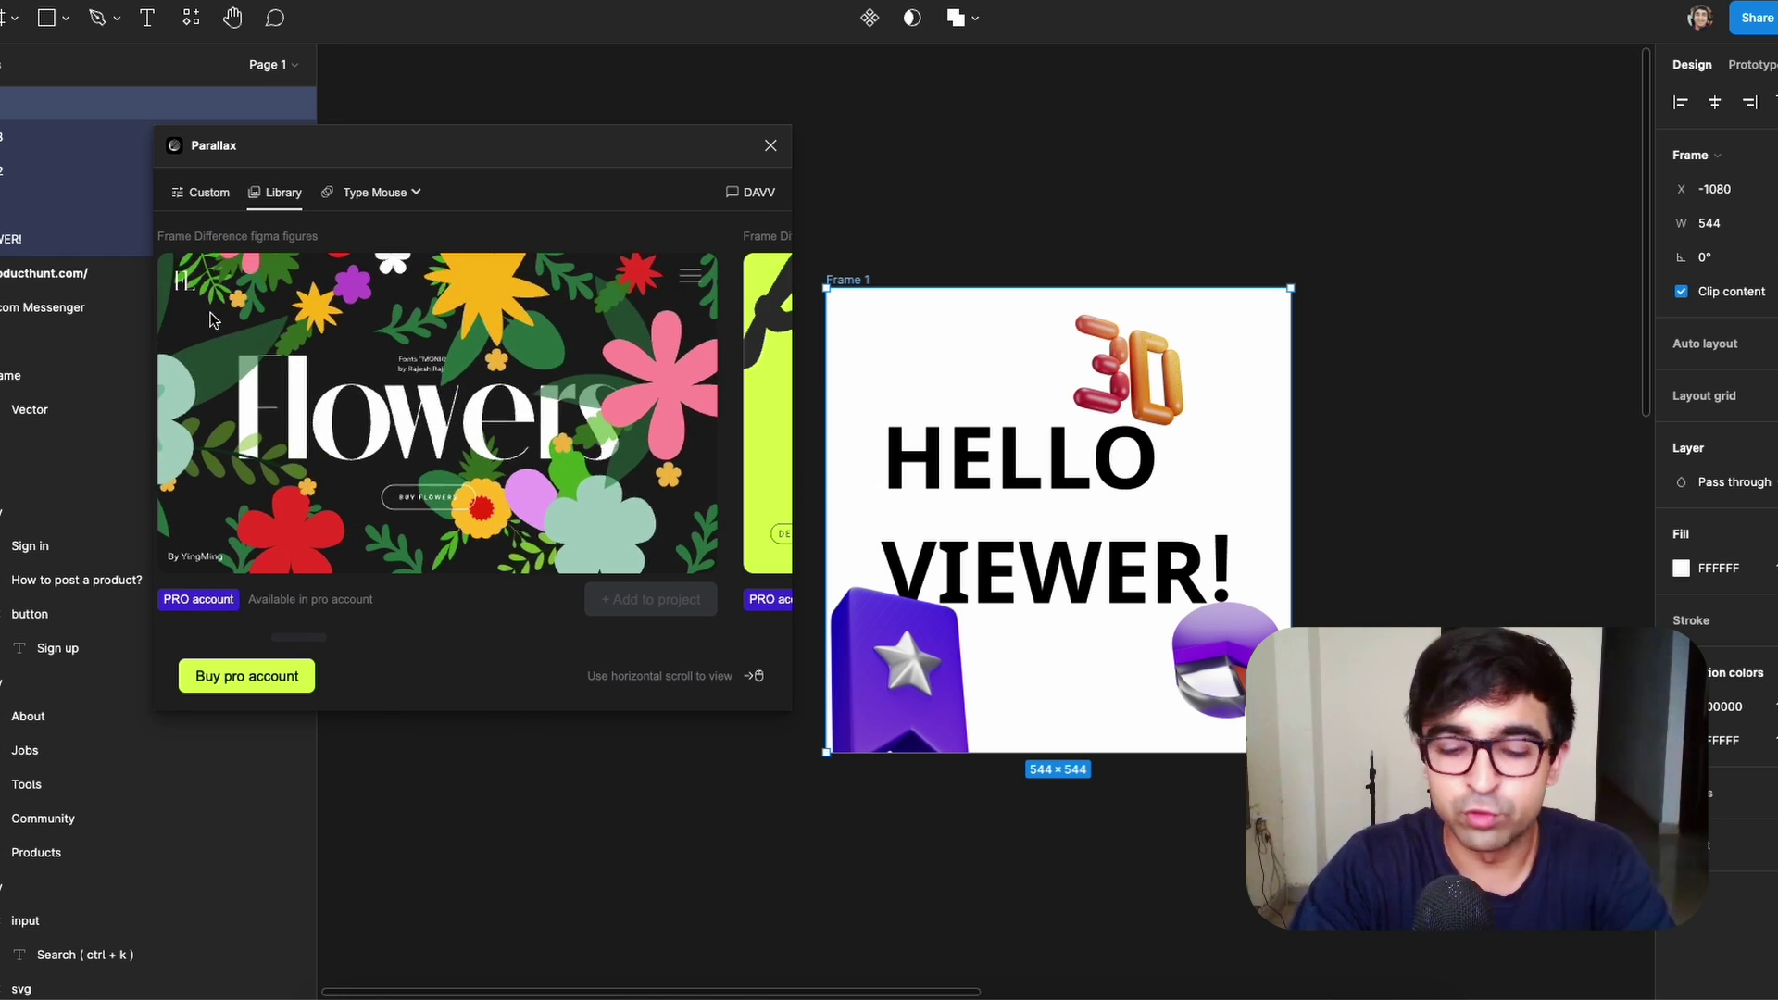
scroll(614, 492, "right", 5)
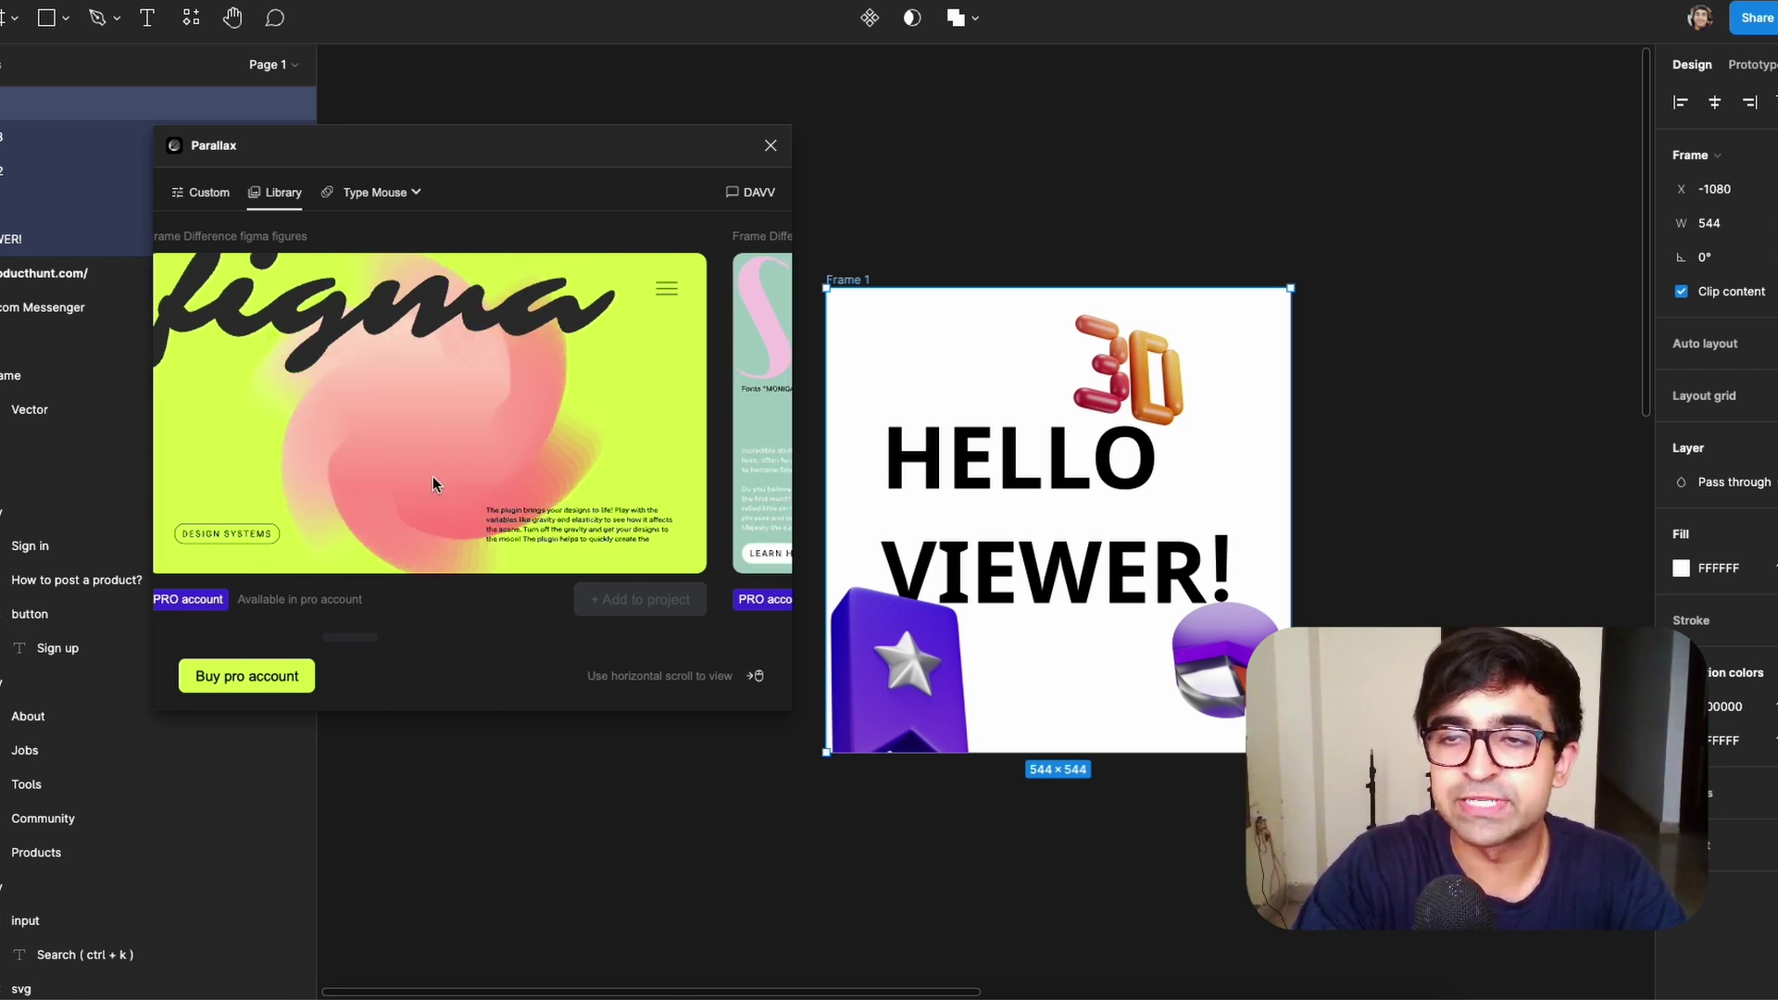
scroll(477, 447, "right", 5)
scroll(478, 447, "right", 2)
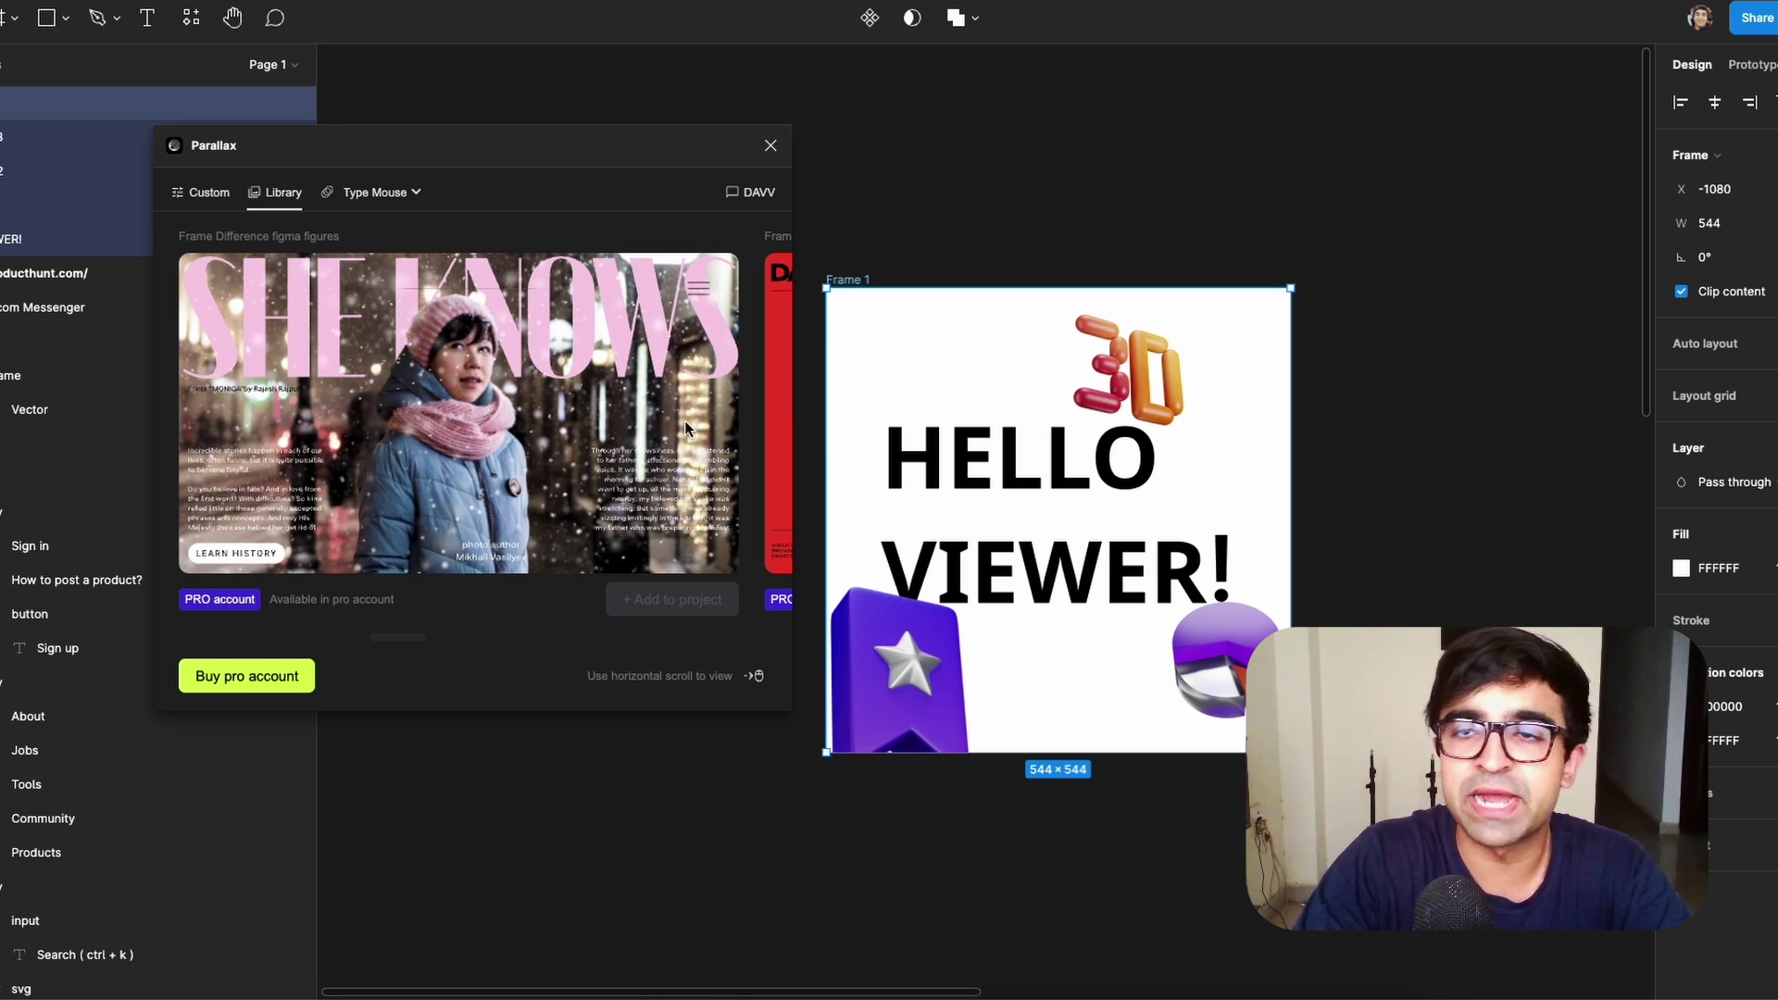
scroll(567, 421, "right", 6)
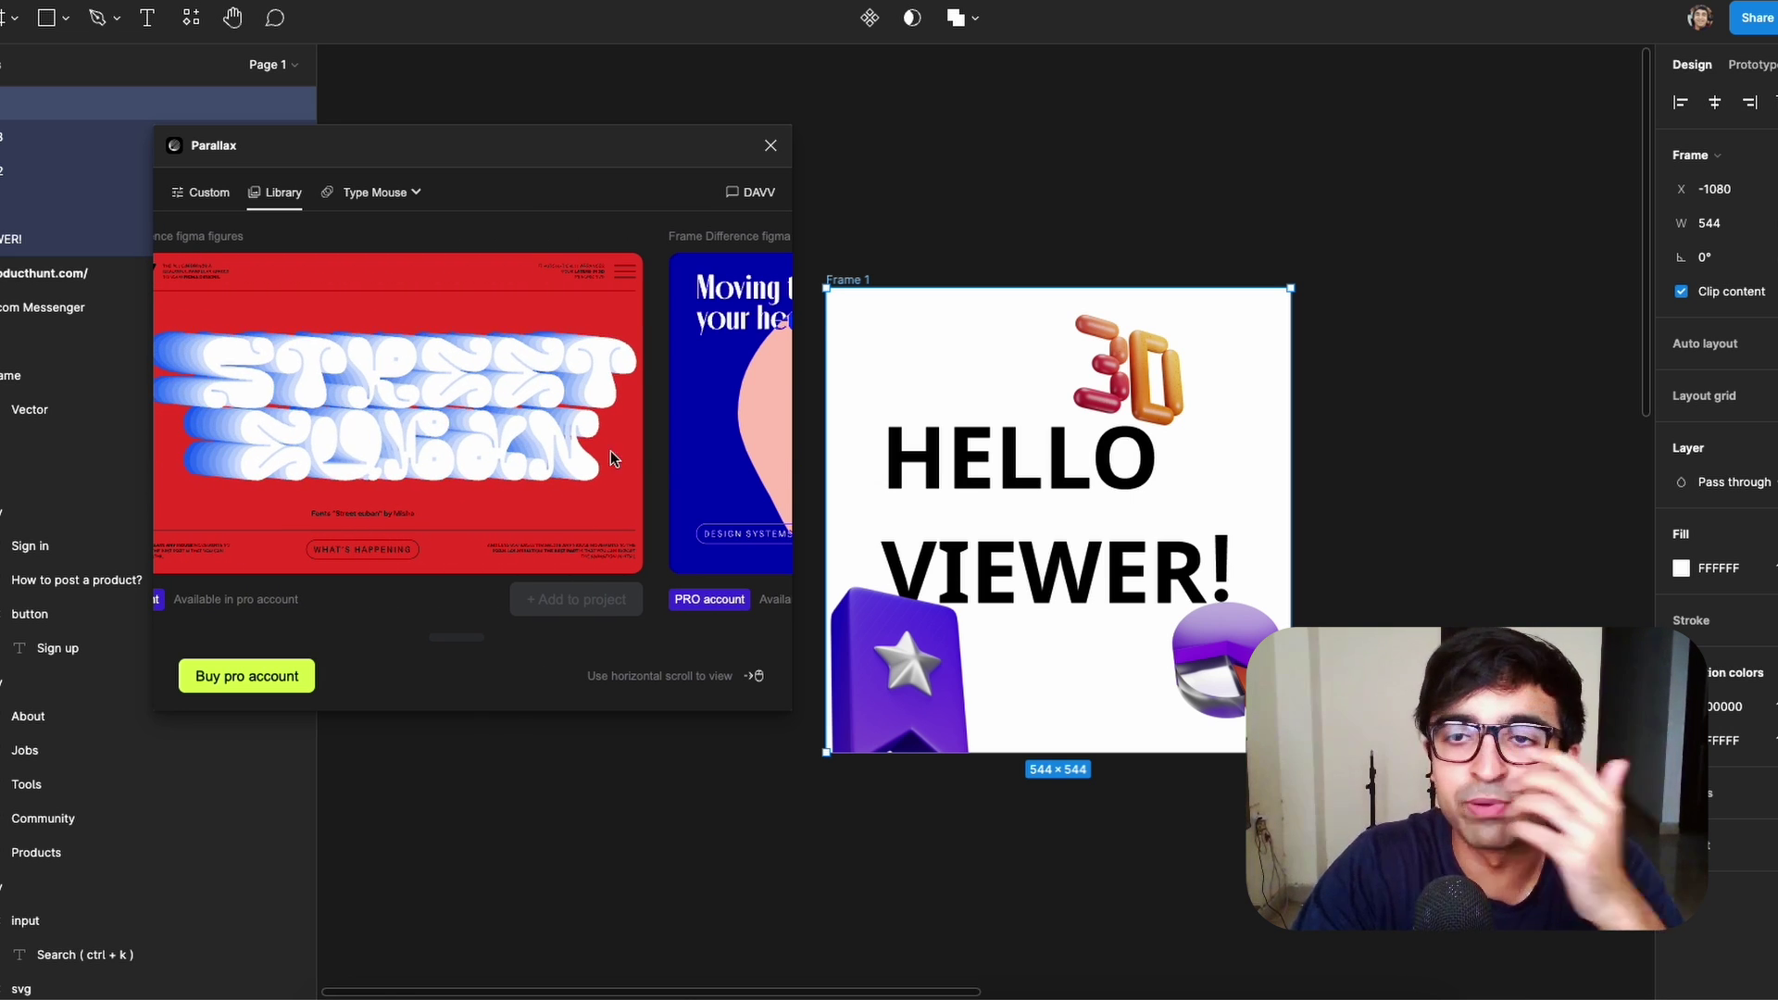
scroll(715, 420, "right", 4)
scroll(715, 420, "right", 5)
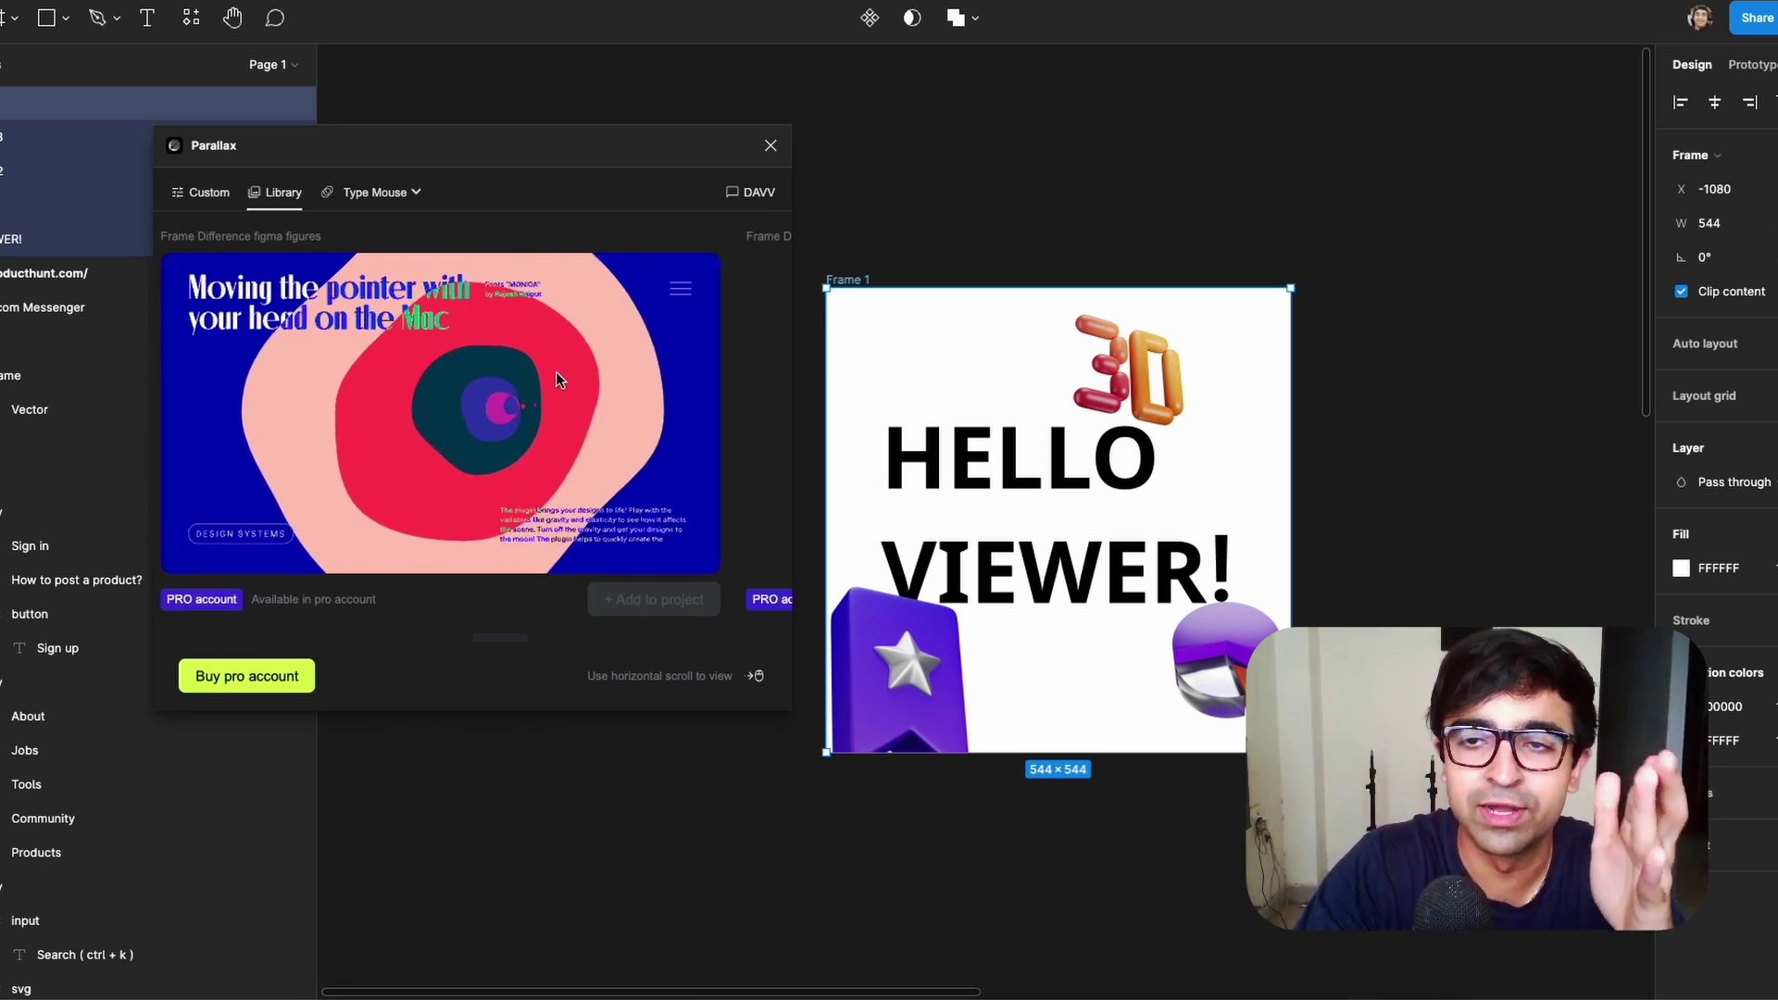
scroll(689, 480, "right", 5)
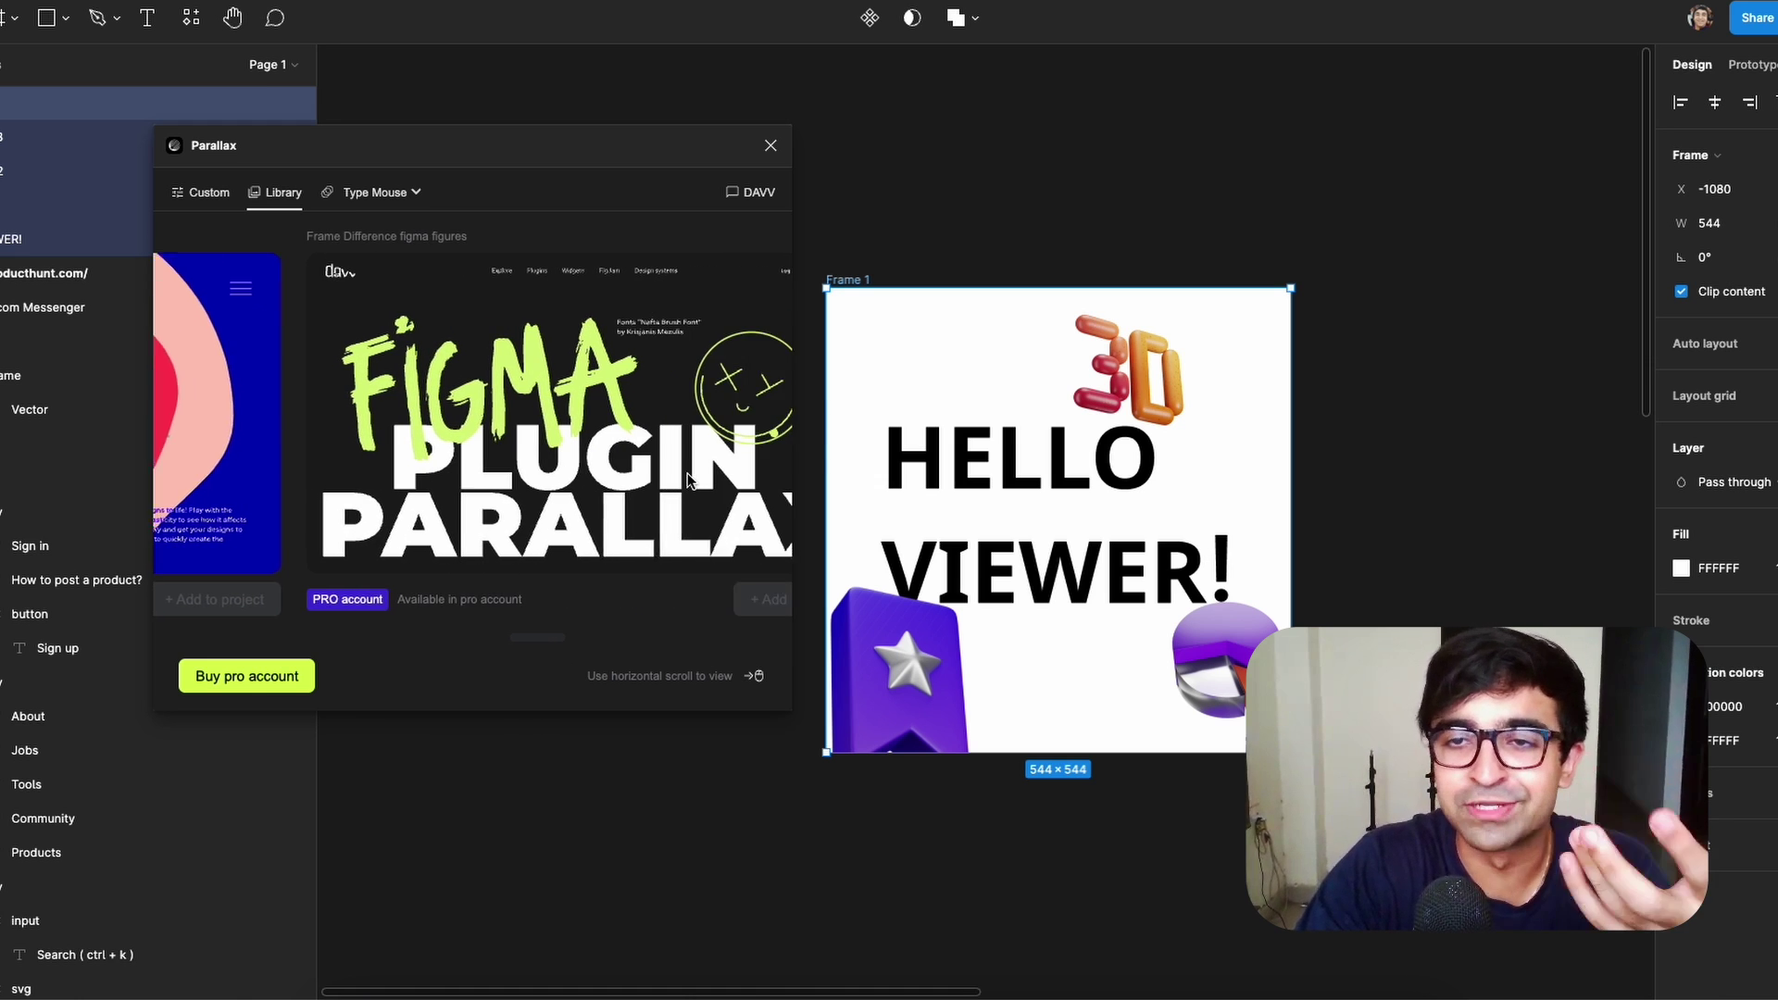
scroll(704, 444, "right", 5)
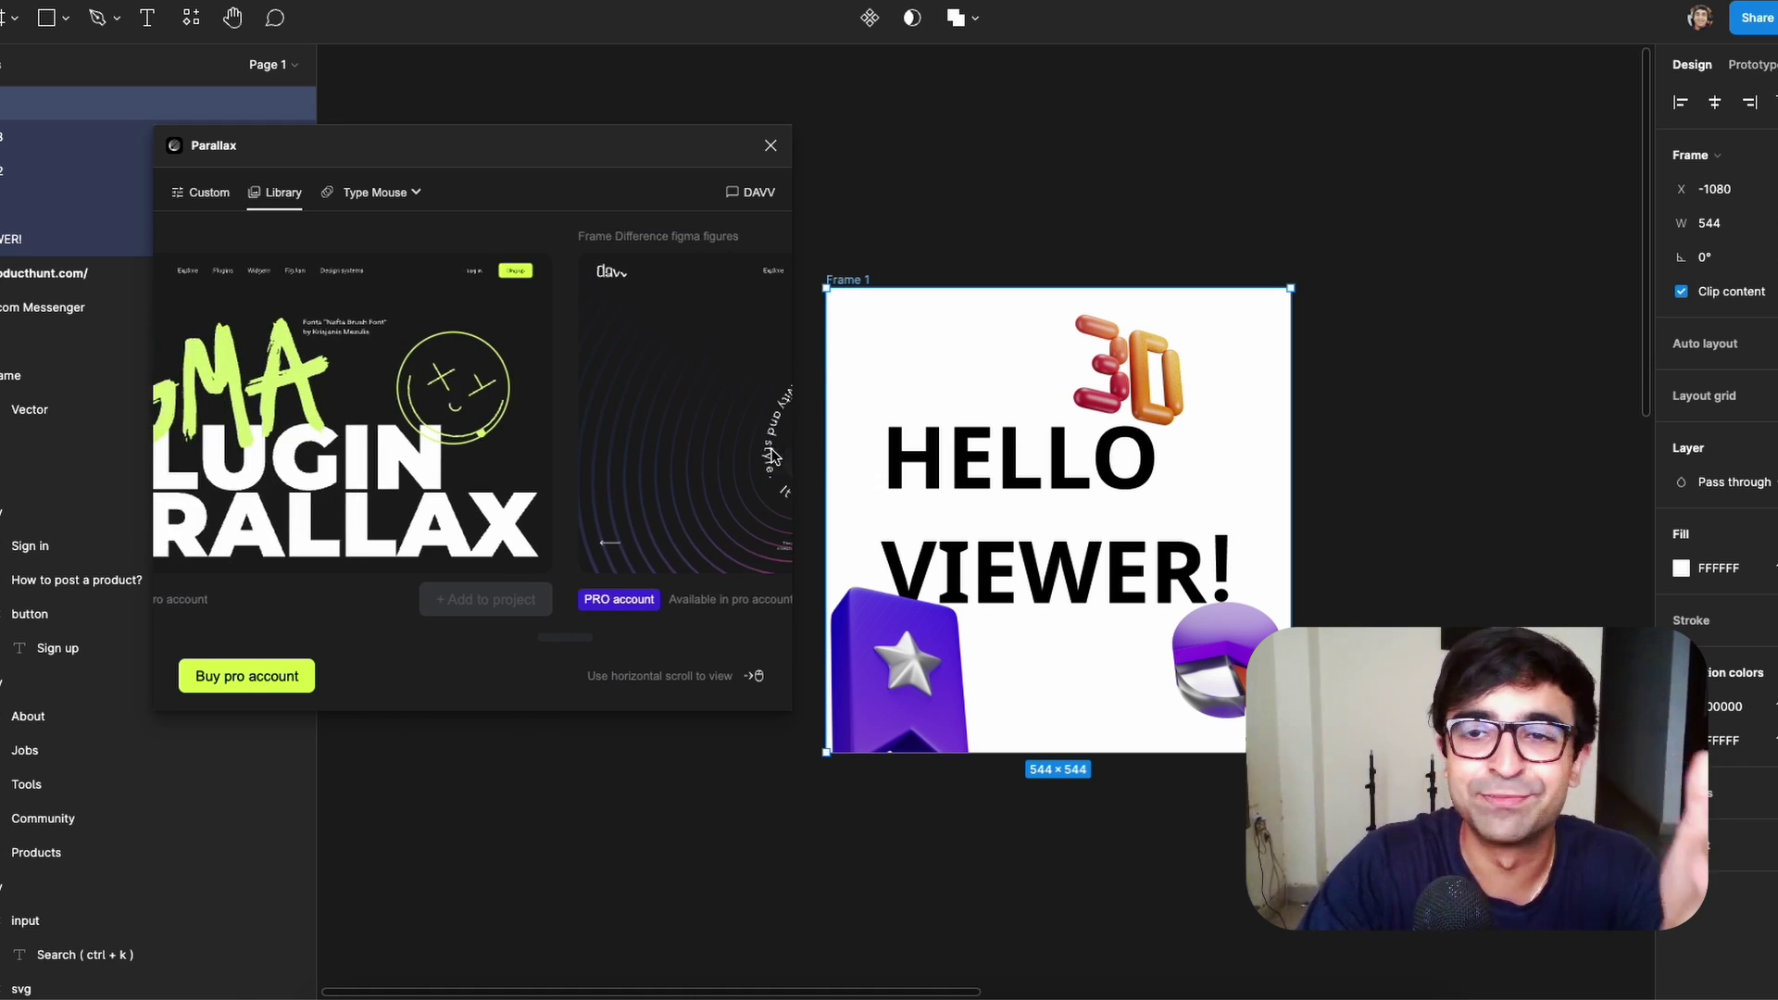